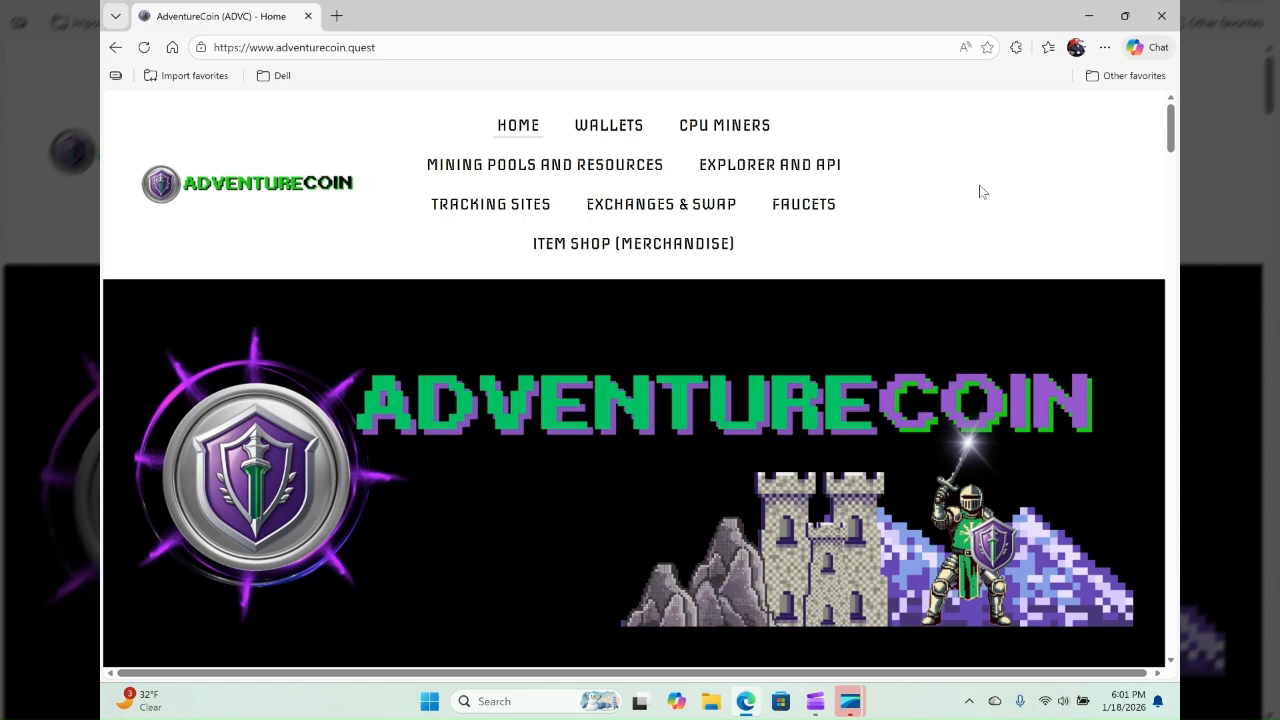
- Open the Core Wallets repository on GitHub from the AdventureCoin website's wallet options
{"action": "left_click", "coordinate": [444, 46]}
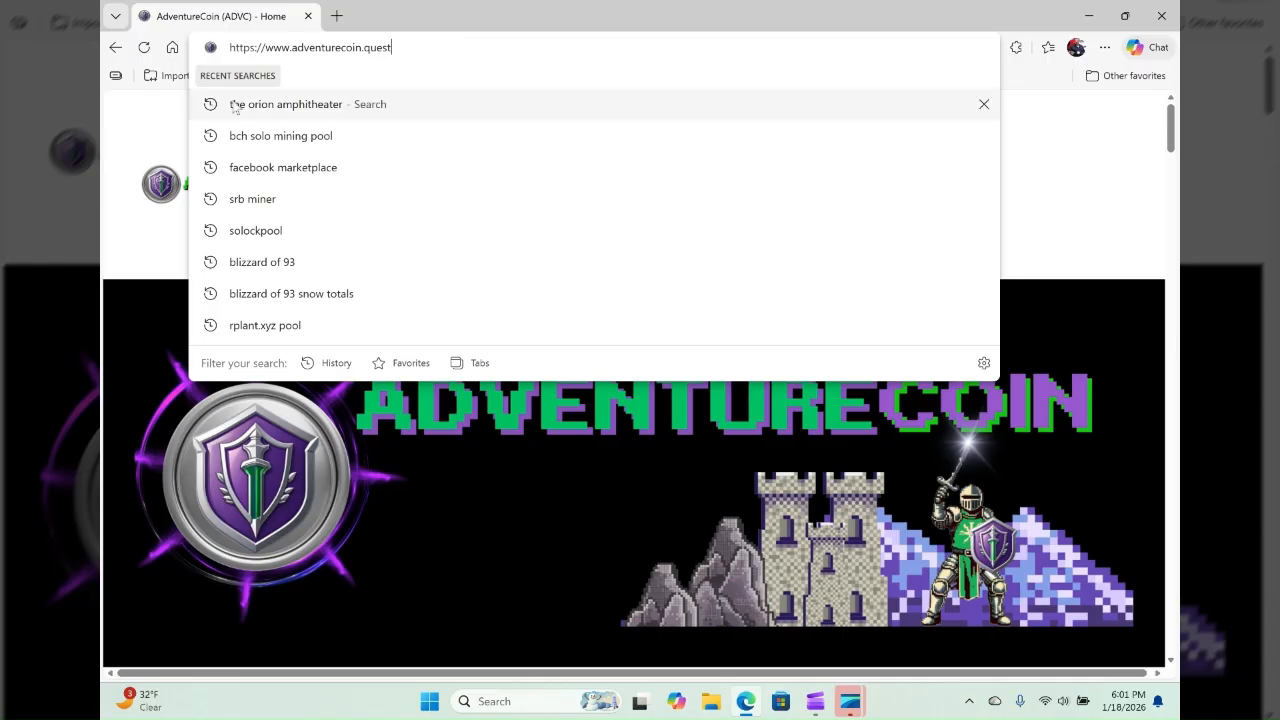
{"action": "left_click", "coordinate": [188, 77]}
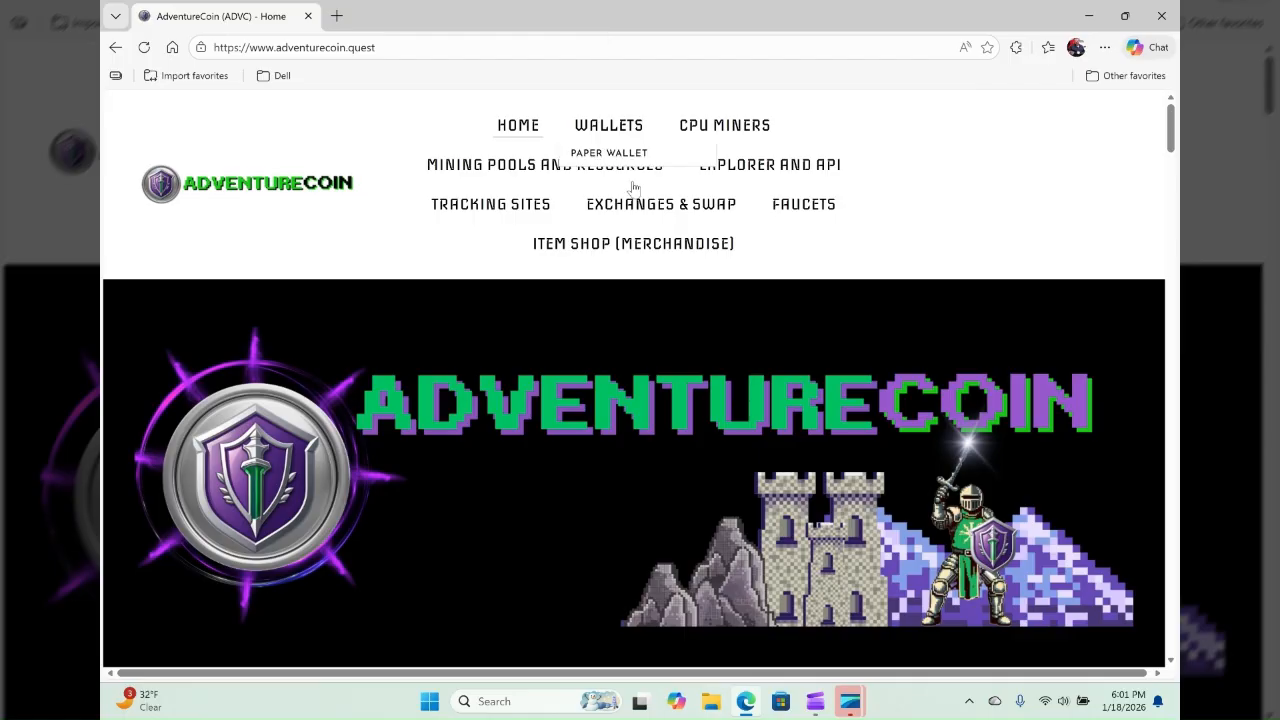
{"action": "mouse_move", "coordinate": [604, 151]}
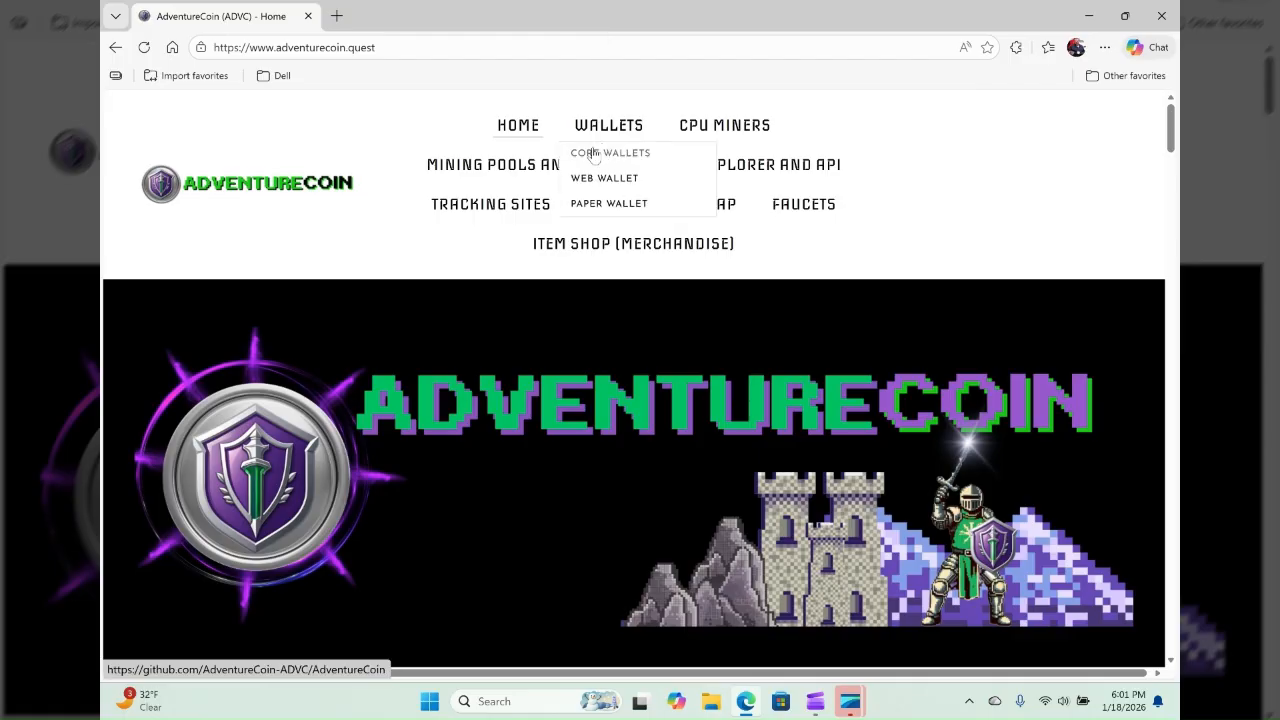
{"action": "left_click", "coordinate": [594, 153]}
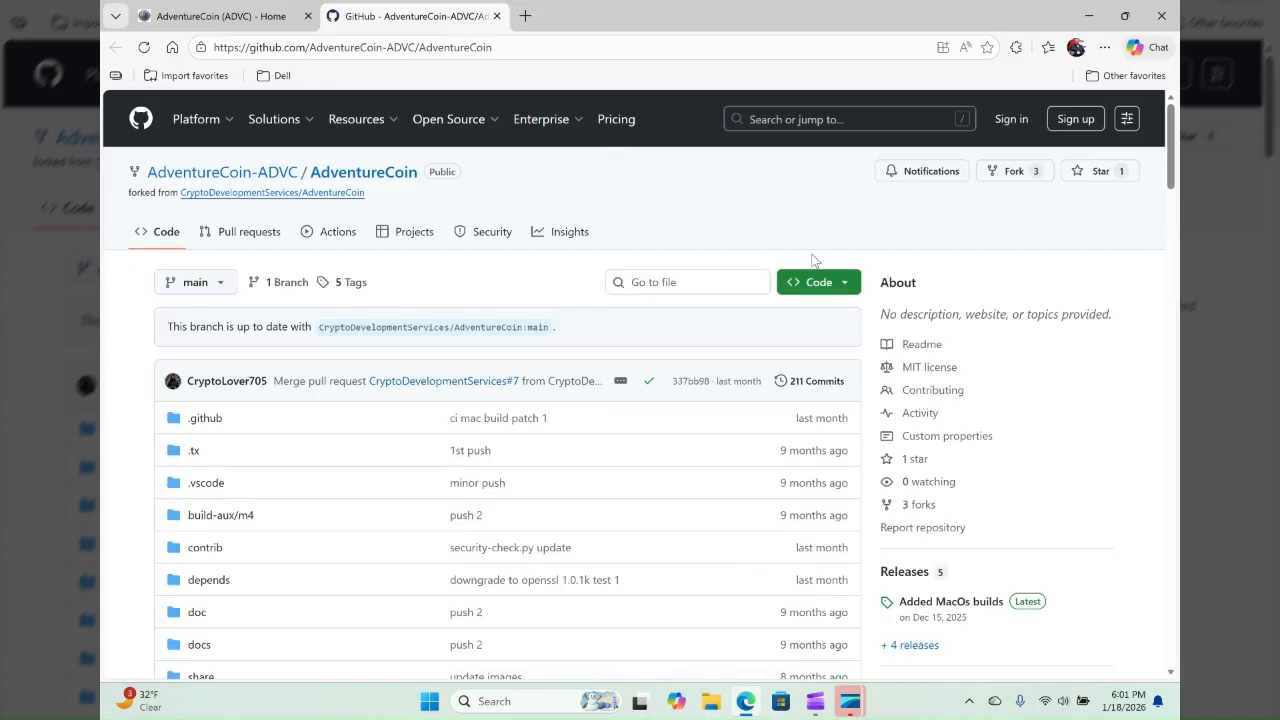
- Open the latest release, "Added MacOs builds", and go to its downloadable assets
{"action": "scroll", "coordinate": [1040, 486], "scroll_direction": "down", "scroll_amount": 1}
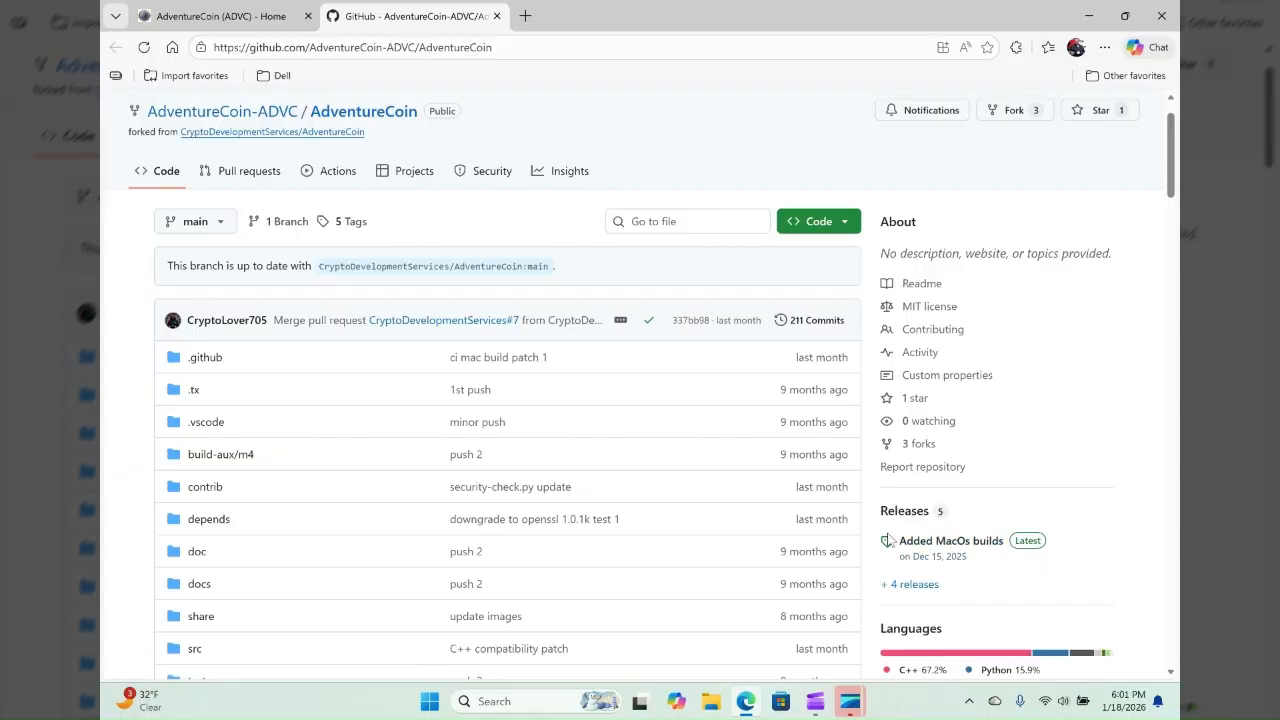
{"action": "left_click", "coordinate": [965, 547]}
{"action": "scroll", "coordinate": [965, 547], "scroll_direction": "down", "scroll_amount": 1}
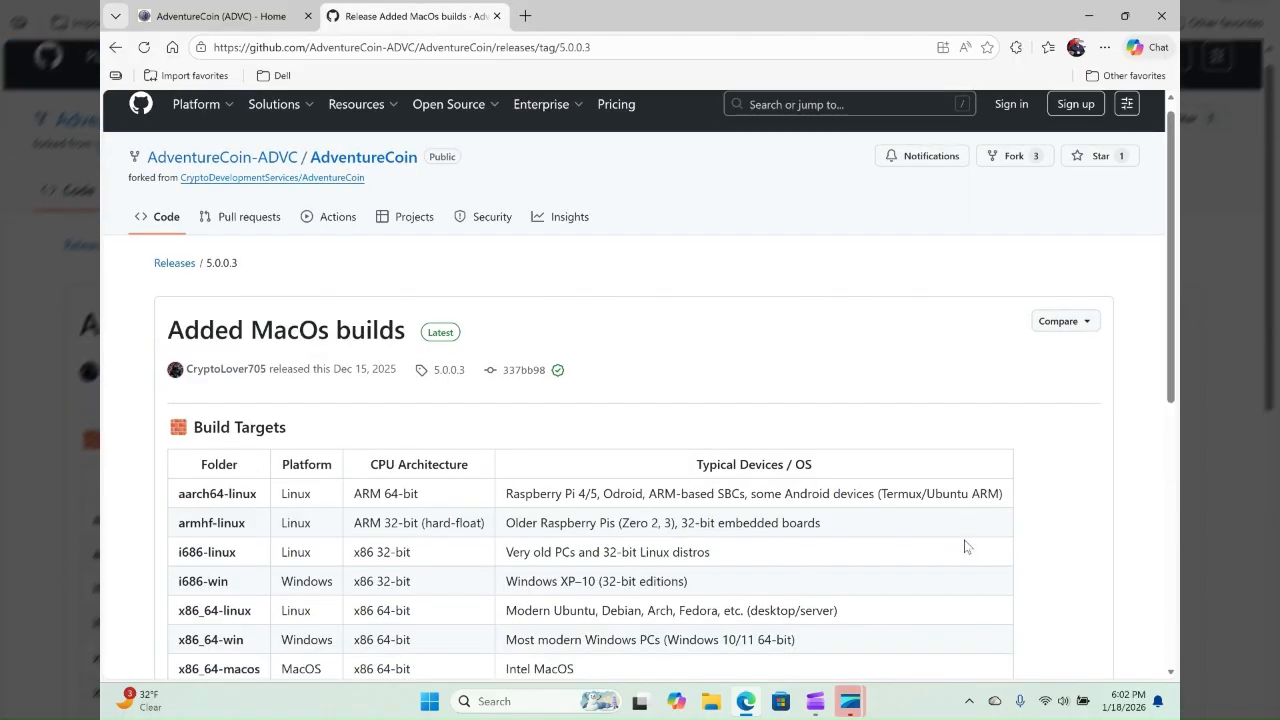
{"action": "scroll", "coordinate": [965, 547], "scroll_direction": "down", "scroll_amount": 2}
{"action": "scroll", "coordinate": [965, 547], "scroll_direction": "down", "scroll_amount": 2}
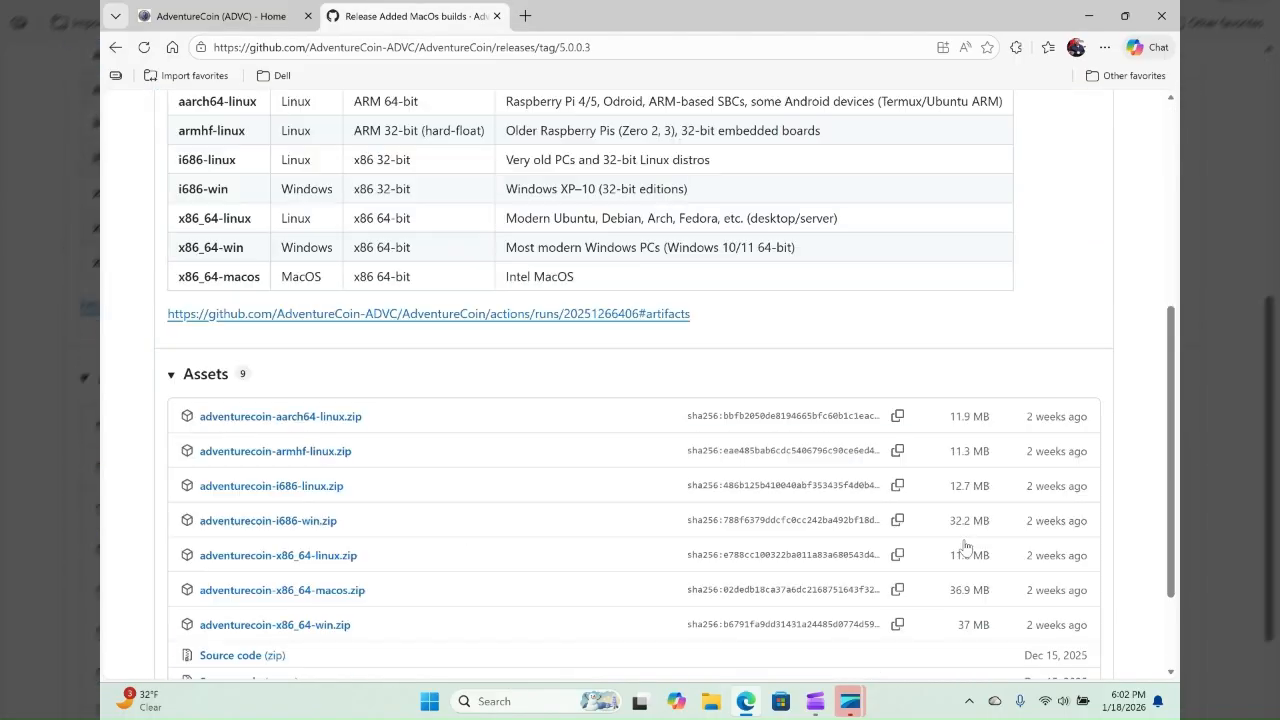
{"action": "scroll", "coordinate": [965, 547], "scroll_direction": "down", "scroll_amount": 1}
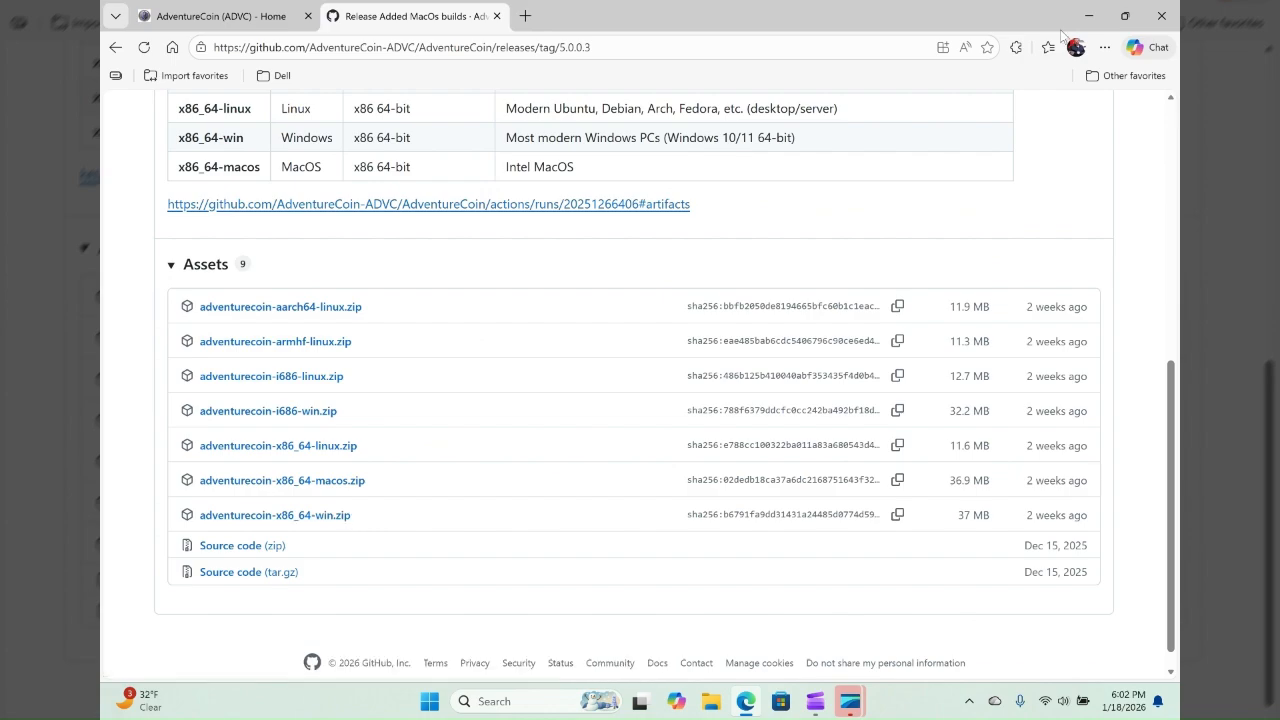
- Open the downloaded adventurecoin-x86_64-win.zip archive from the browser's download list
{"action": "left_click", "coordinate": [1104, 47]}
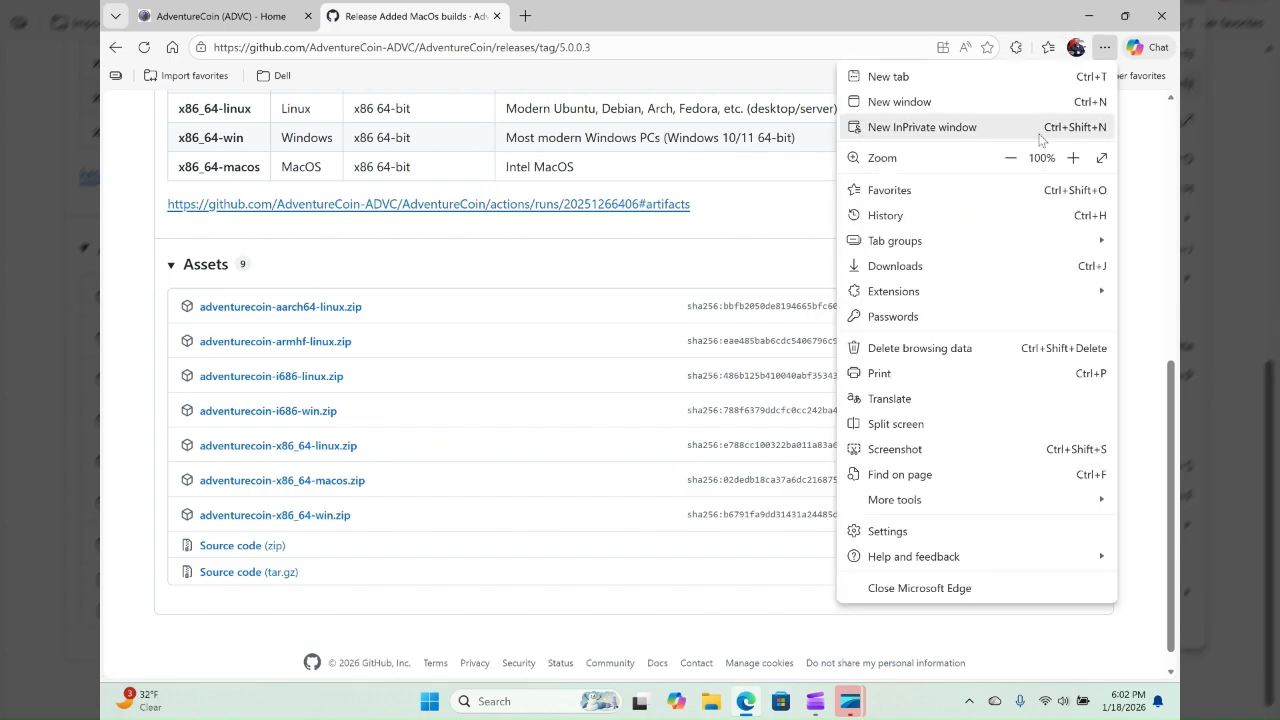
{"action": "left_click", "coordinate": [976, 272]}
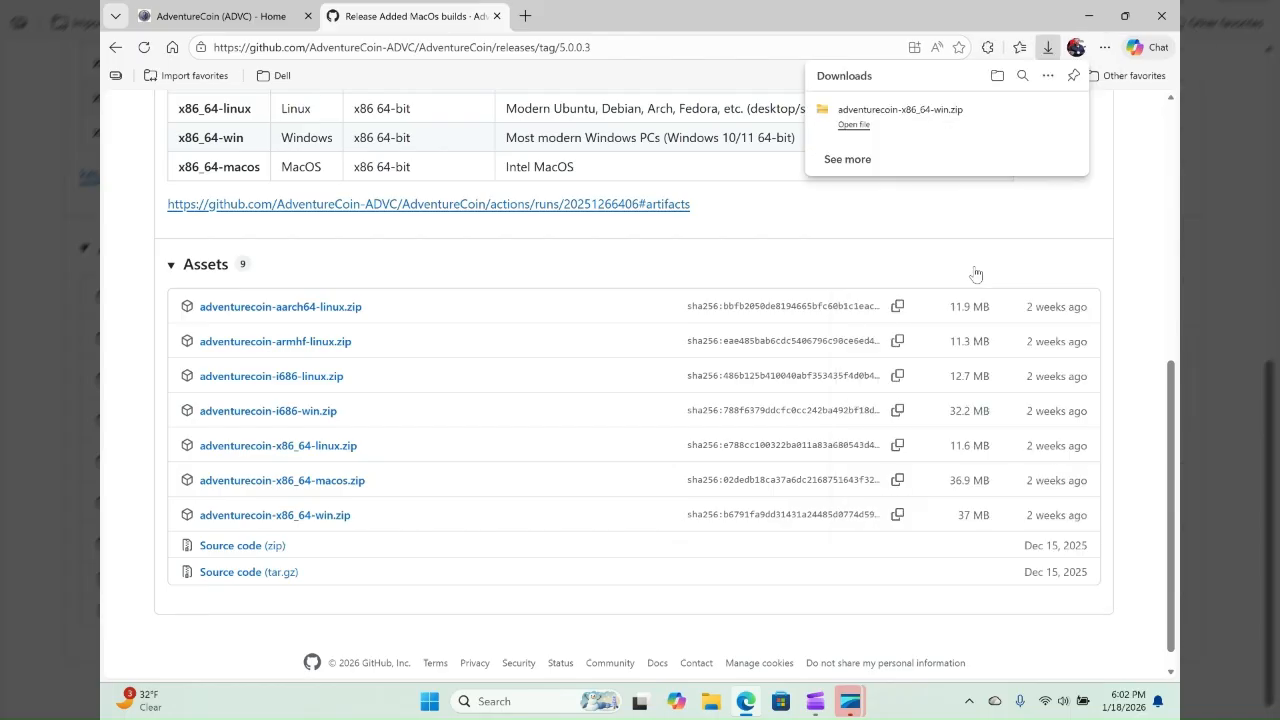
{"action": "left_click", "coordinate": [852, 125]}
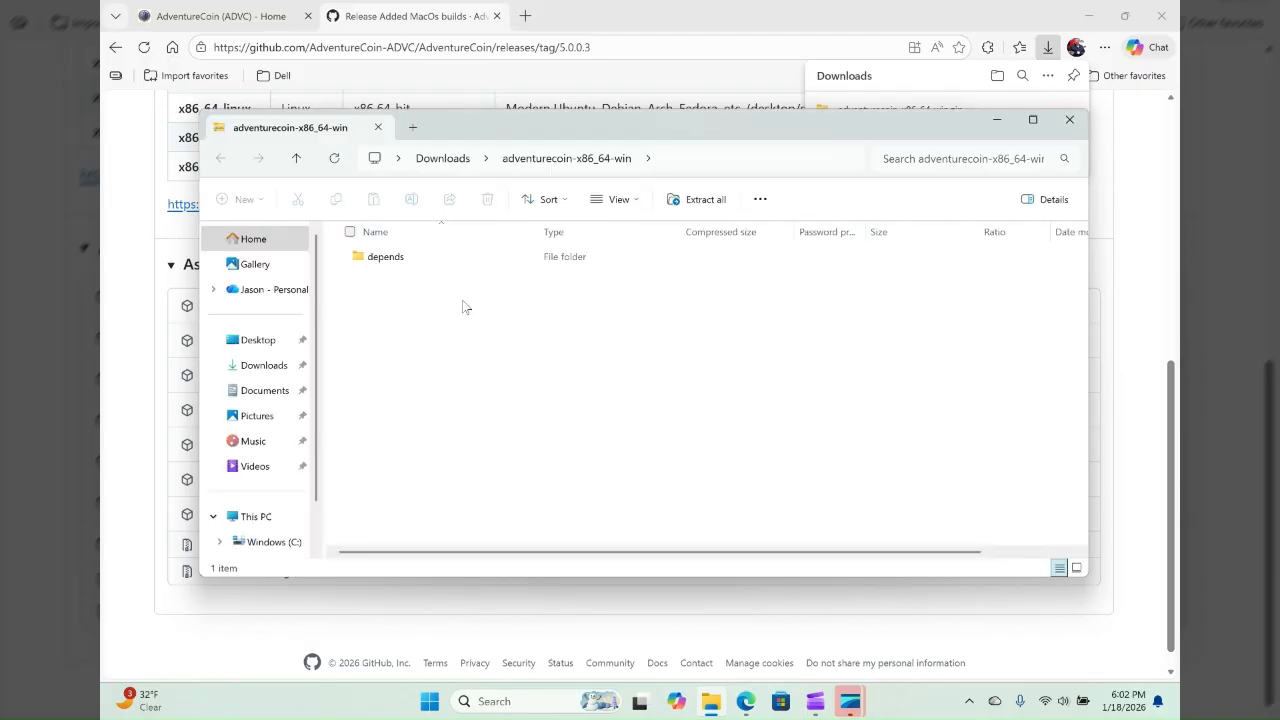
- Browse the archive through depends and x86_64-w64-mingw32, checking the lib folder and ending in the bin folder
{"action": "left_click", "coordinate": [383, 262]}
{"action": "double_click", "coordinate": [383, 258]}
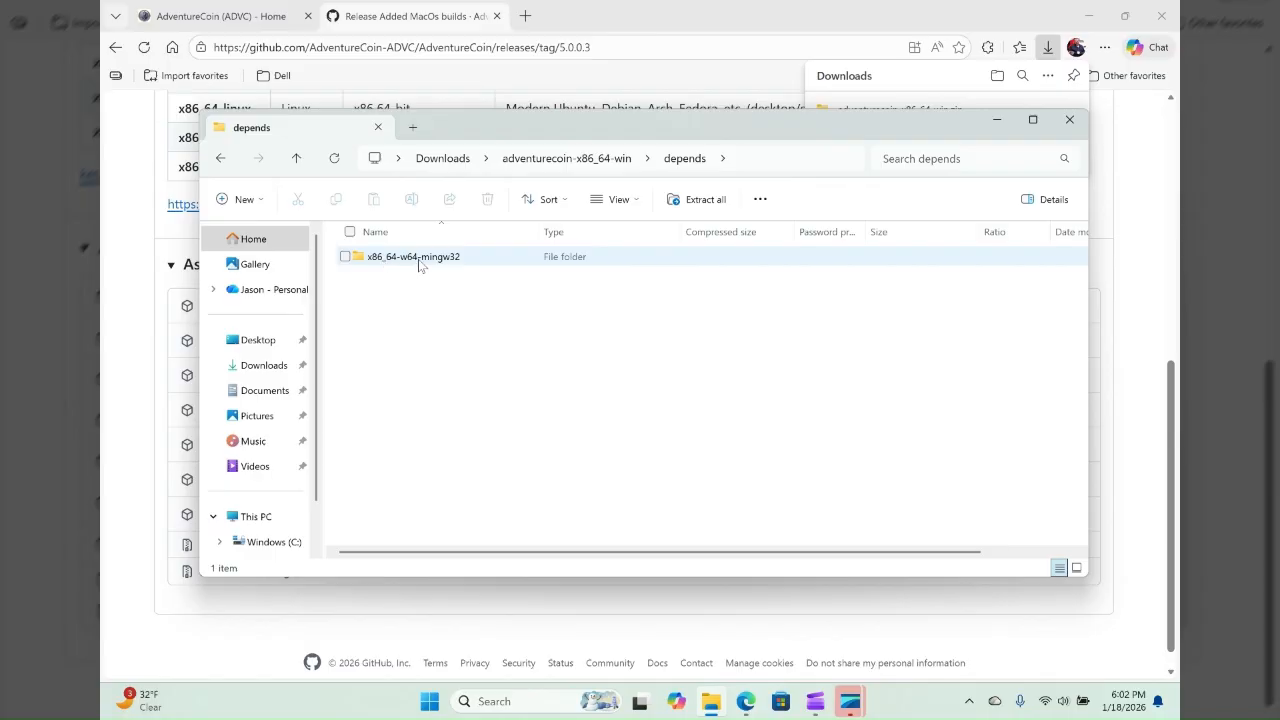
{"action": "left_click", "coordinate": [410, 262]}
{"action": "double_click", "coordinate": [407, 262]}
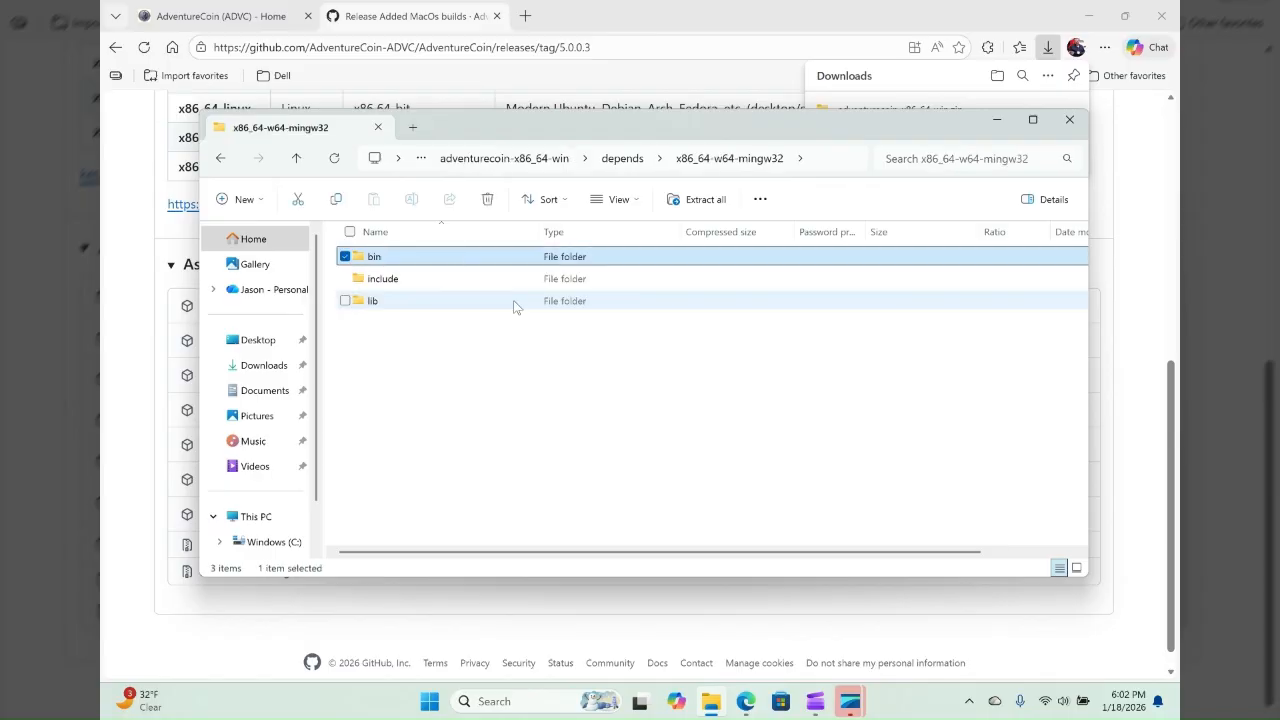
{"action": "double_click", "coordinate": [434, 301]}
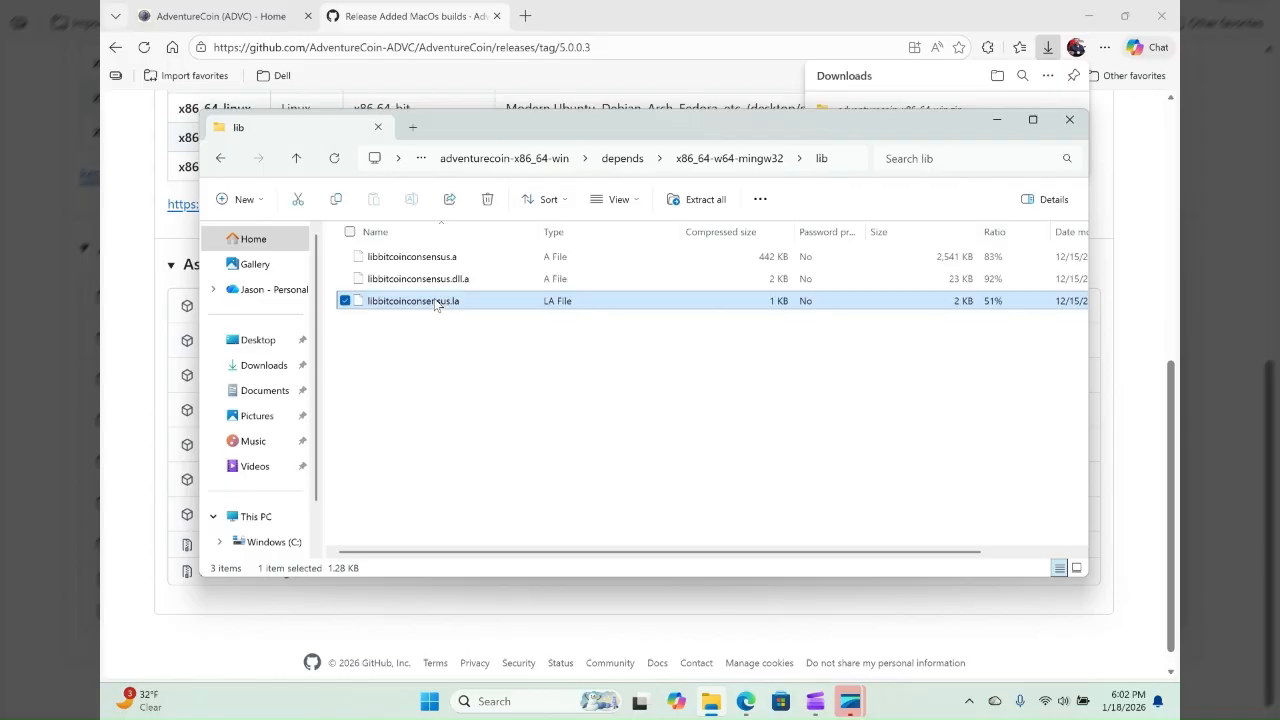
{"action": "left_click", "coordinate": [221, 158]}
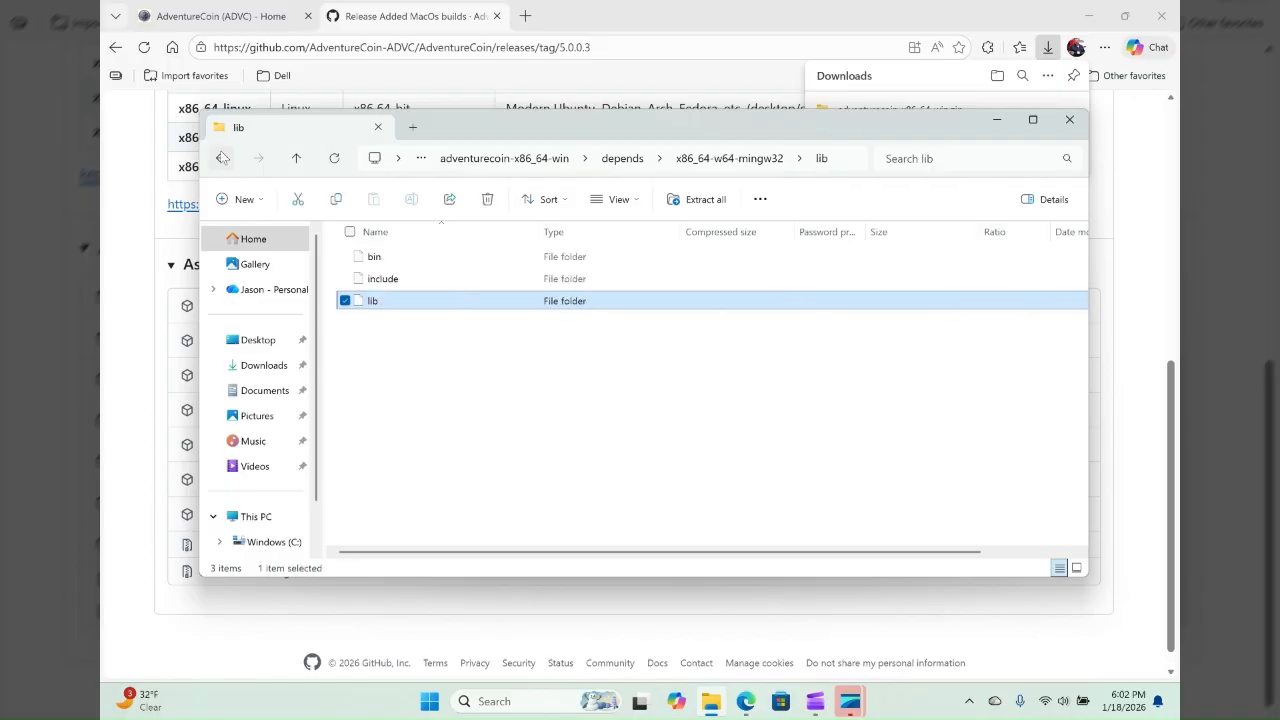
{"action": "double_click", "coordinate": [380, 279]}
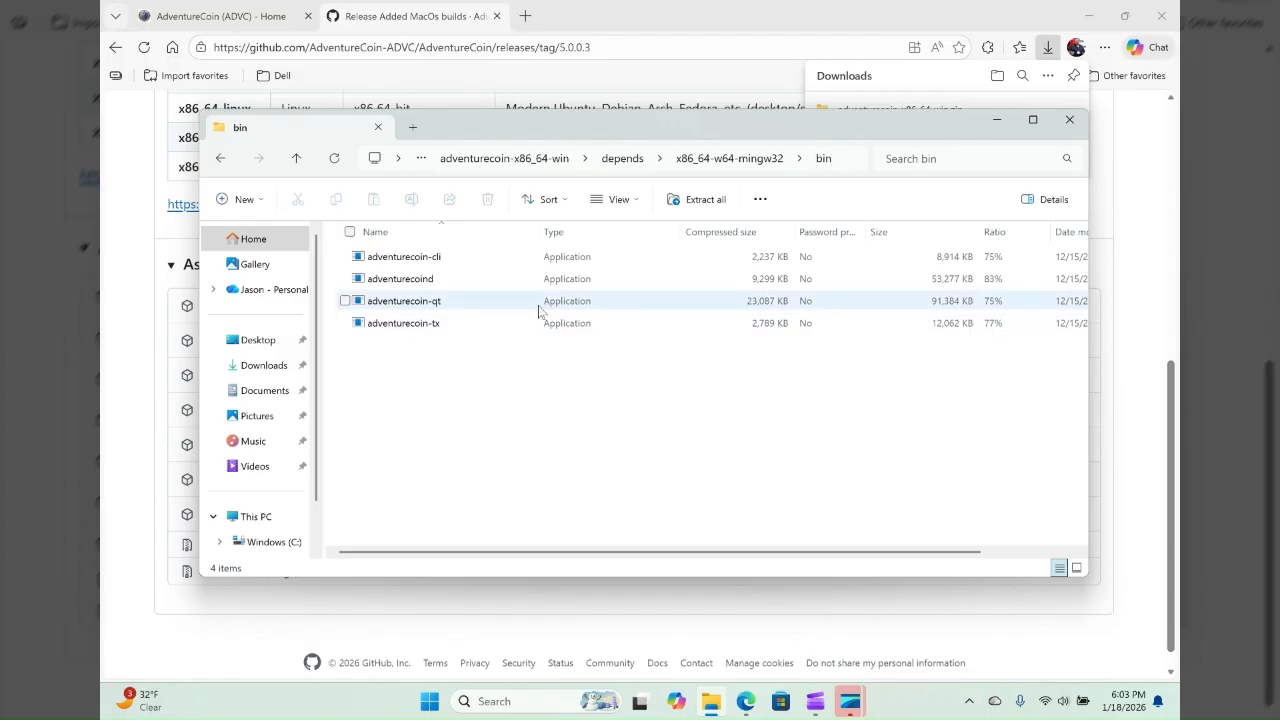
- Start adventurecoin-qt from the archive and choose to extract all files to the default Downloads subfolder
{"action": "double_click", "coordinate": [418, 311]}
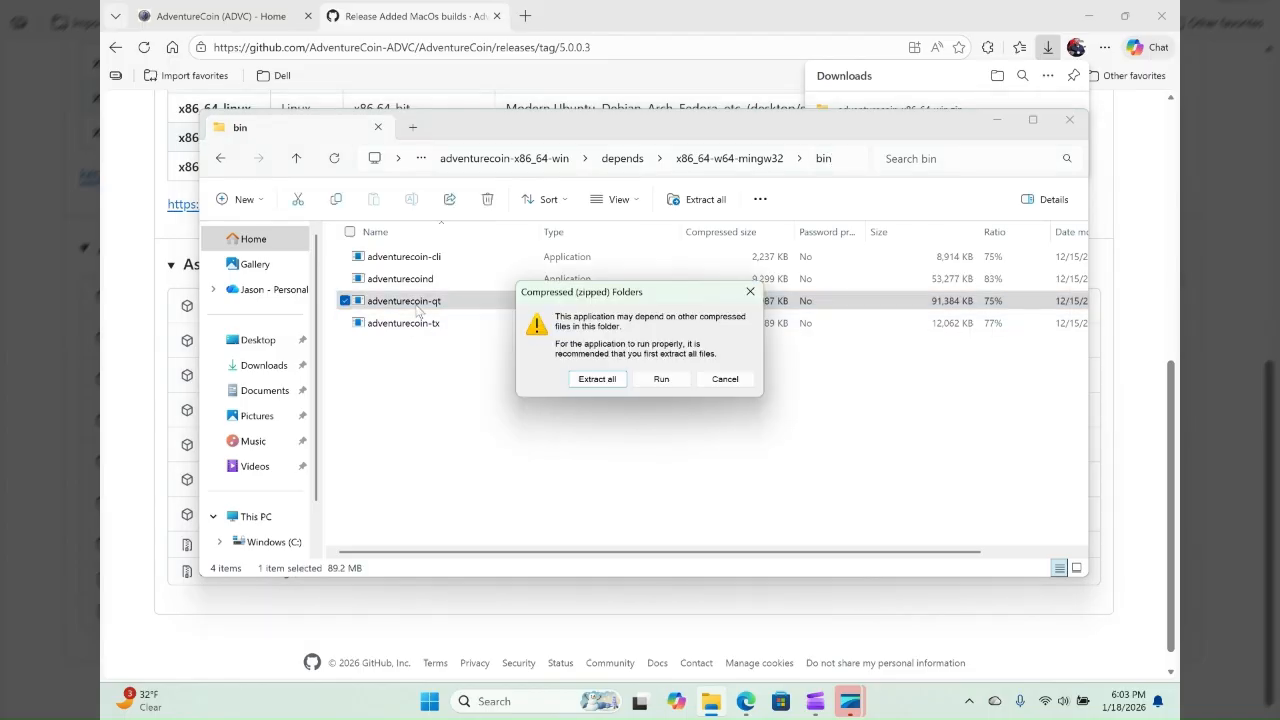
{"action": "left_click", "coordinate": [598, 380]}
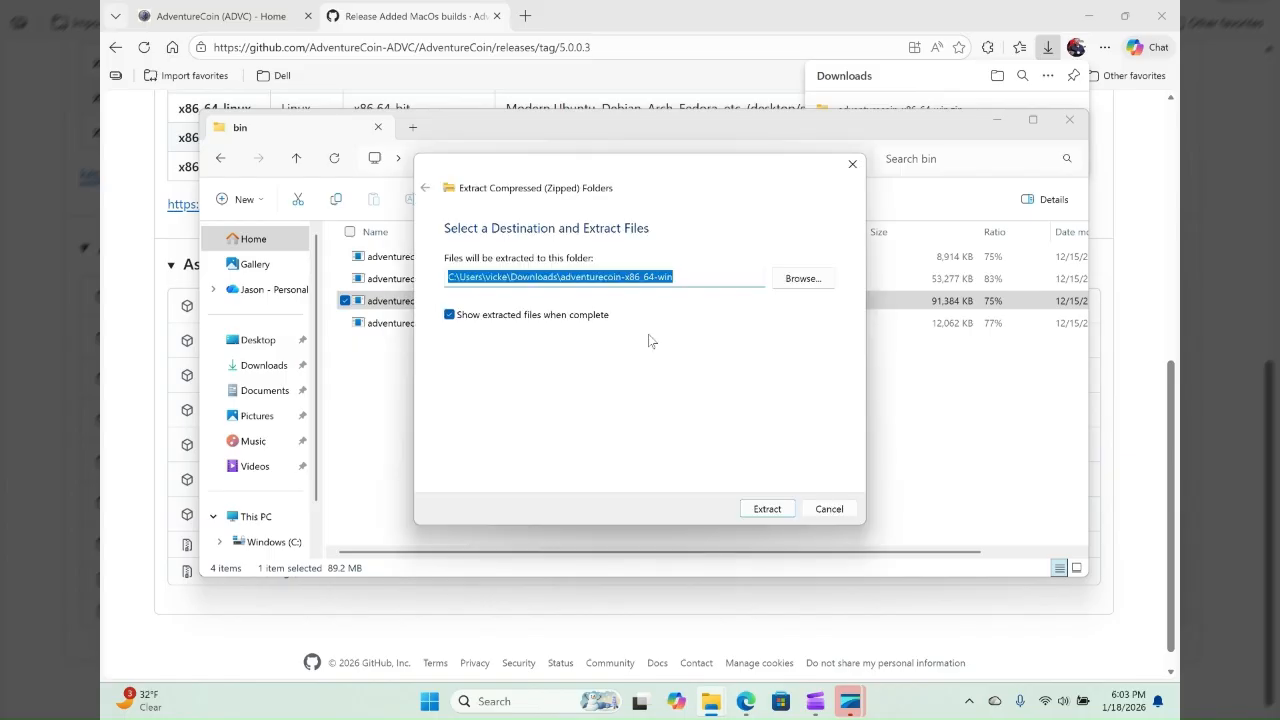
{"action": "left_click", "coordinate": [763, 510]}
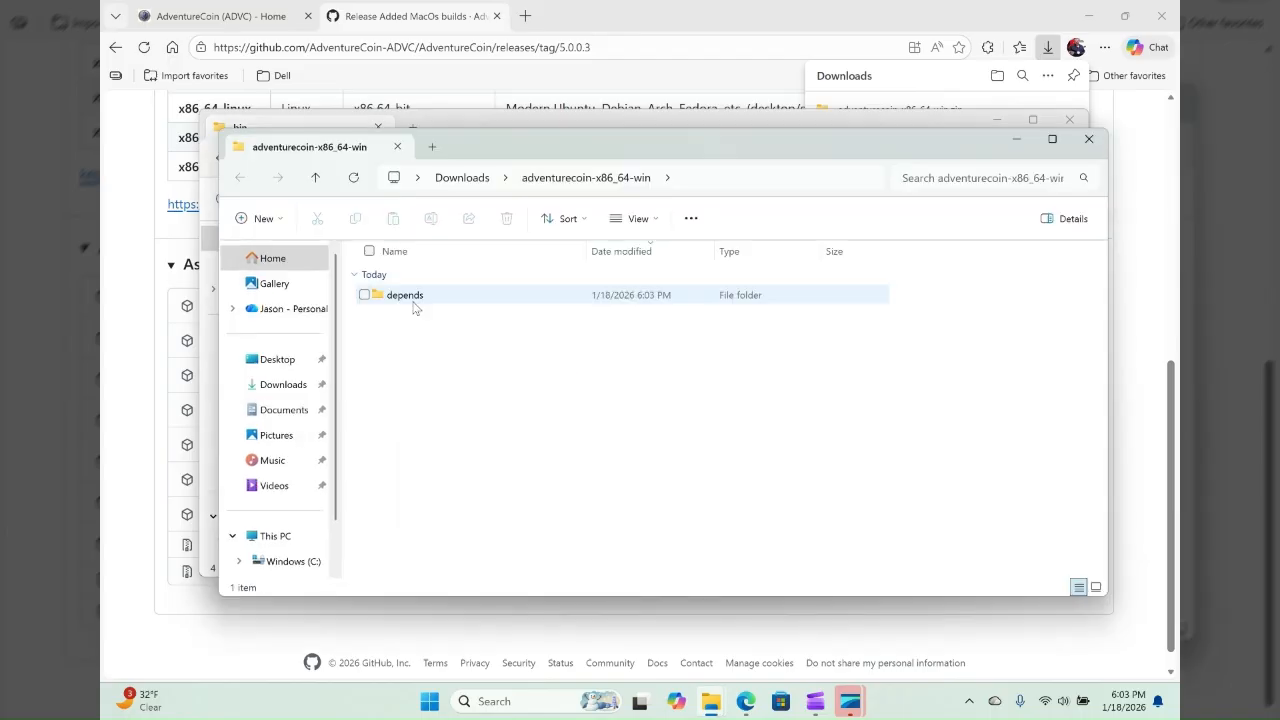
- In the extracted folder, go through depends and x86_64-w64-mingw32, check include and lib, and open the bin folder
{"action": "double_click", "coordinate": [408, 303]}
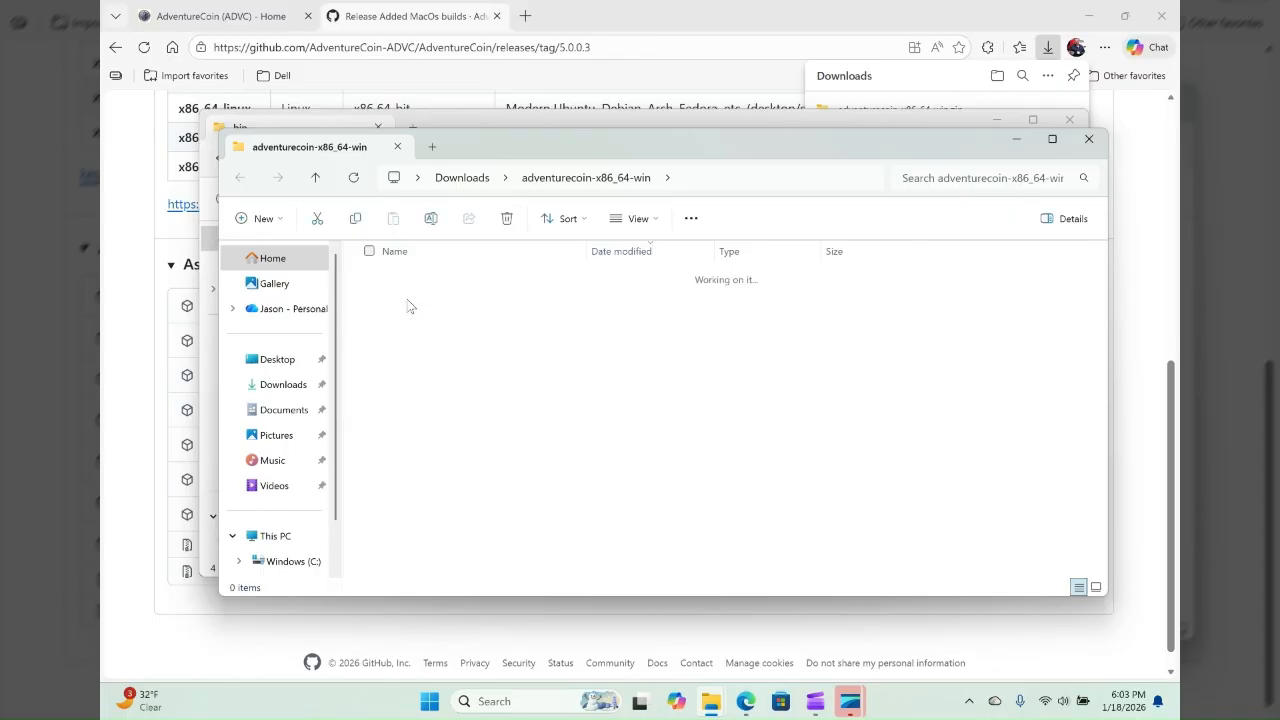
{"action": "double_click", "coordinate": [410, 300]}
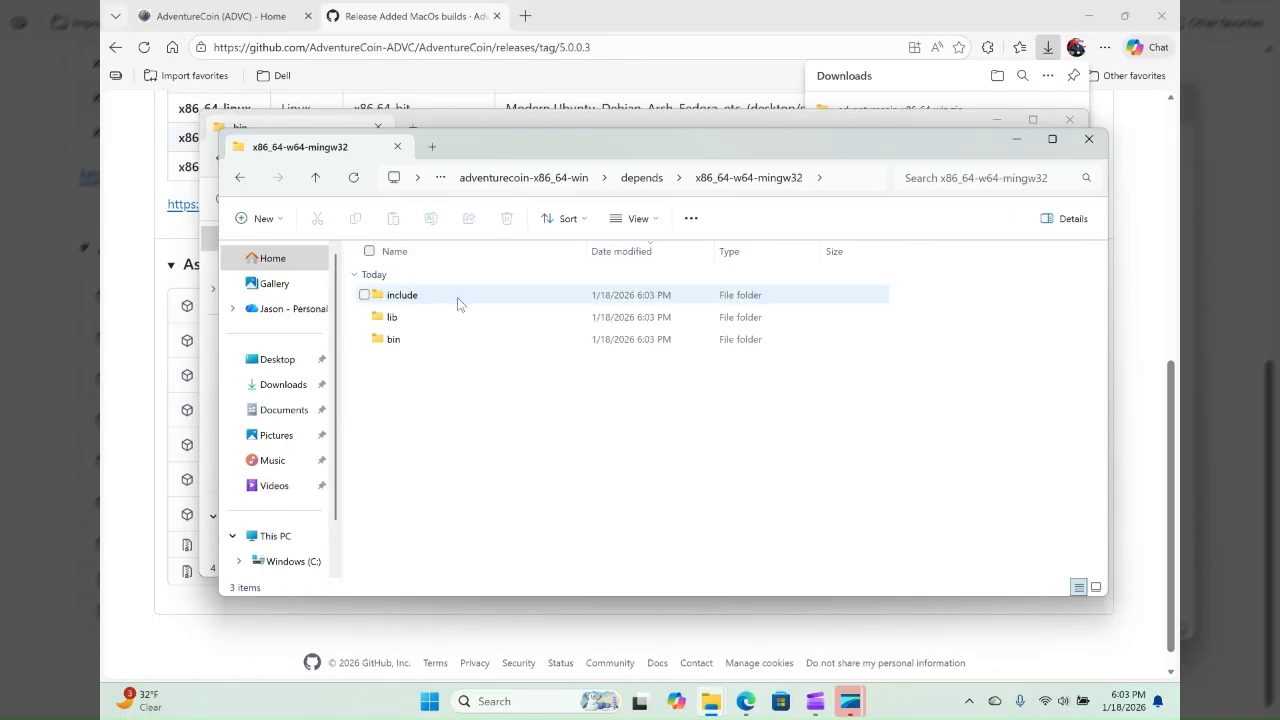
{"action": "double_click", "coordinate": [404, 300]}
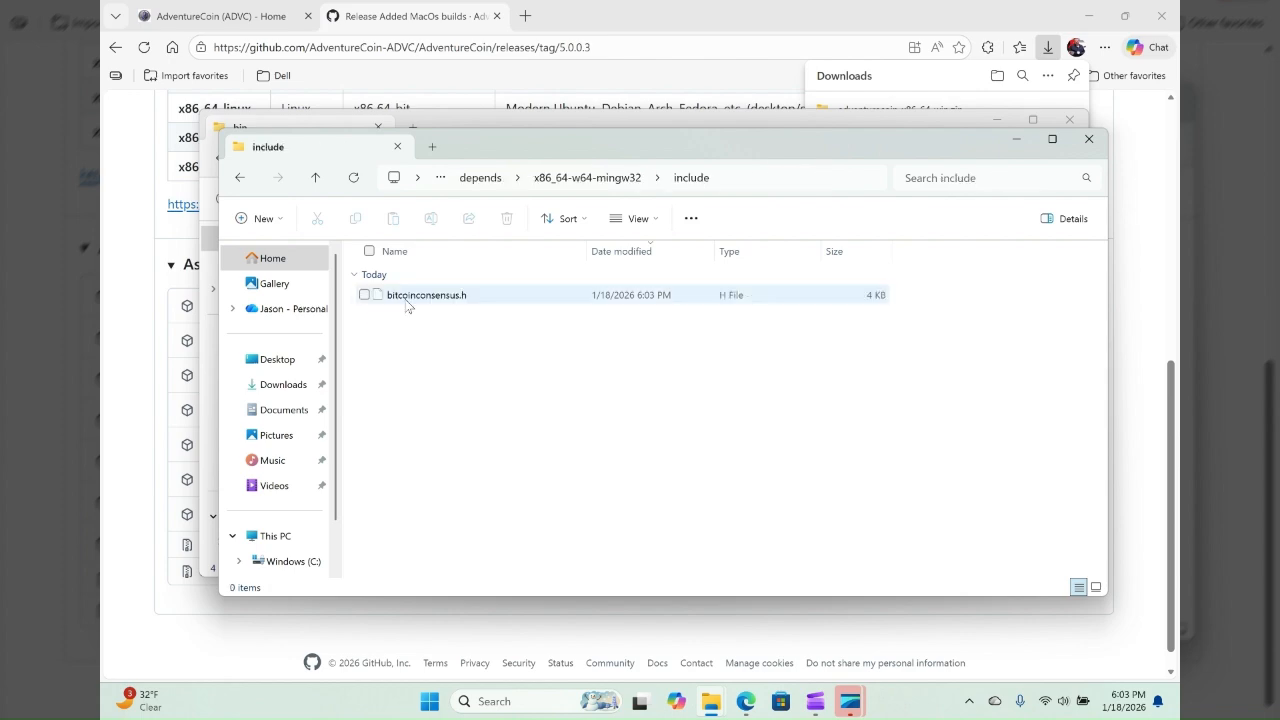
{"action": "left_click", "coordinate": [240, 178]}
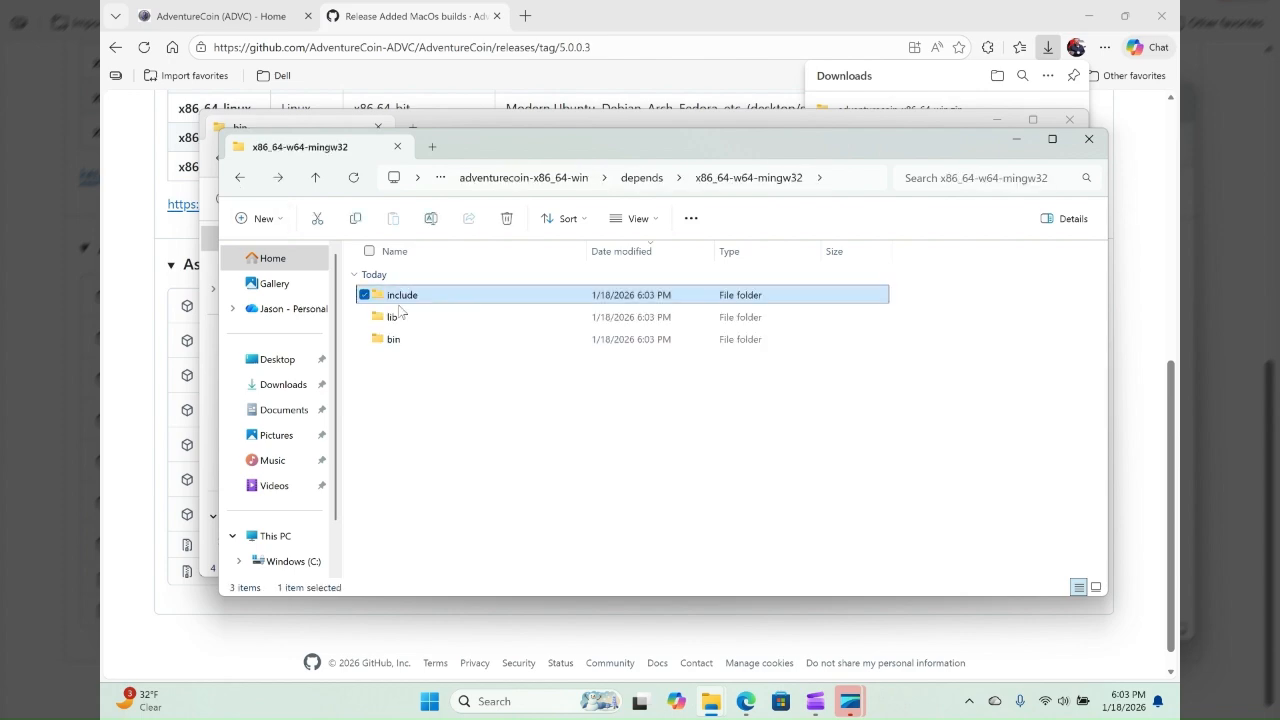
{"action": "double_click", "coordinate": [394, 317]}
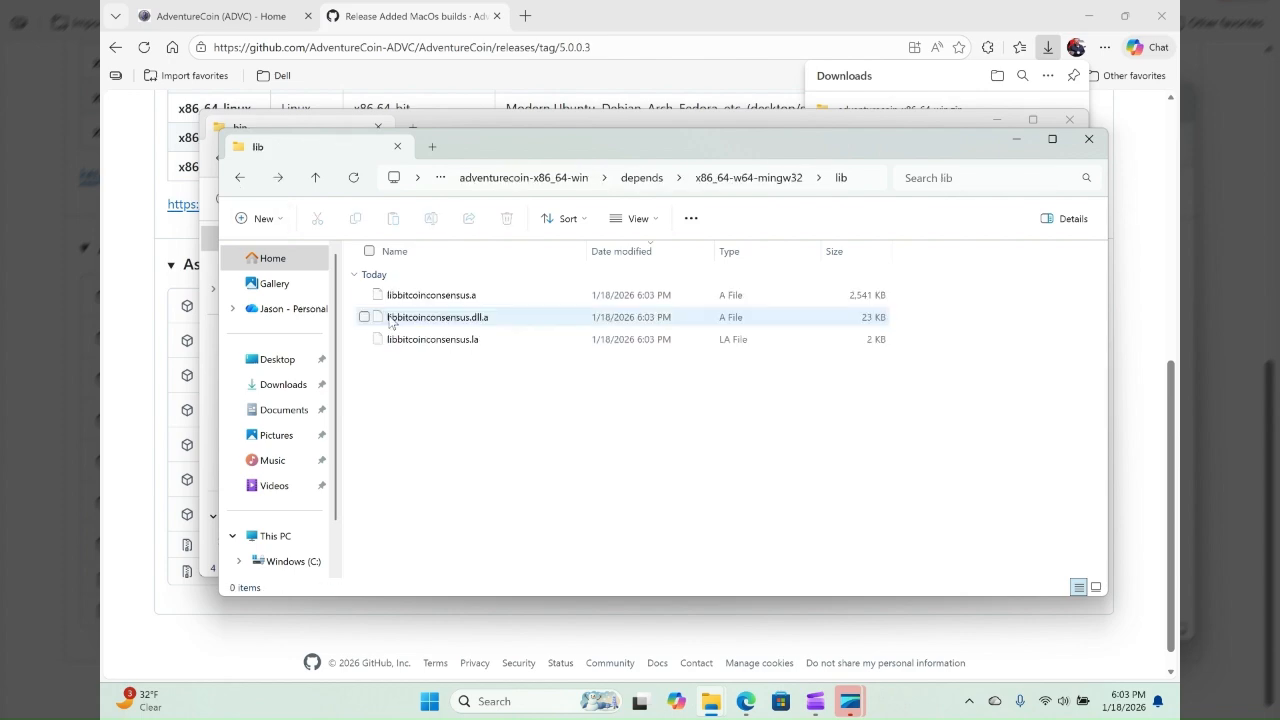
{"action": "left_click", "coordinate": [240, 178]}
{"action": "double_click", "coordinate": [402, 343]}
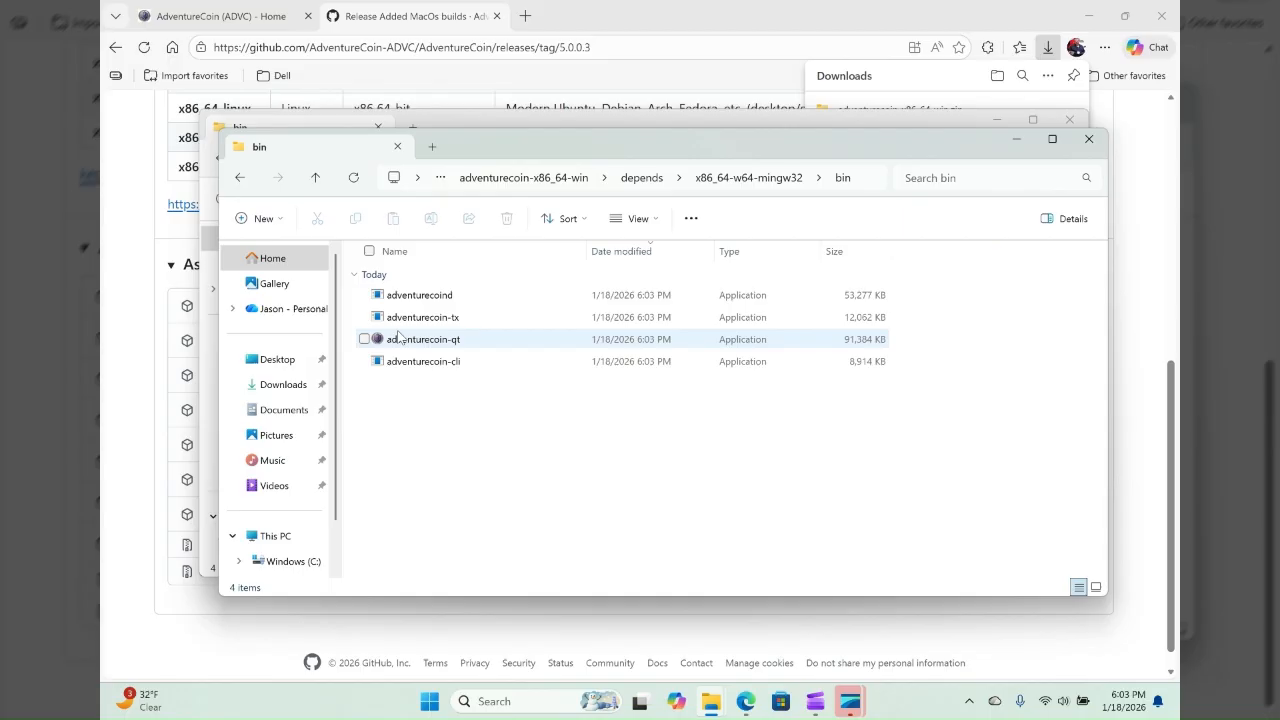
- Launch the extracted adventurecoin-qt application and choose to run it anyway despite SmartScreen
{"action": "mouse_move", "coordinate": [417, 345]}
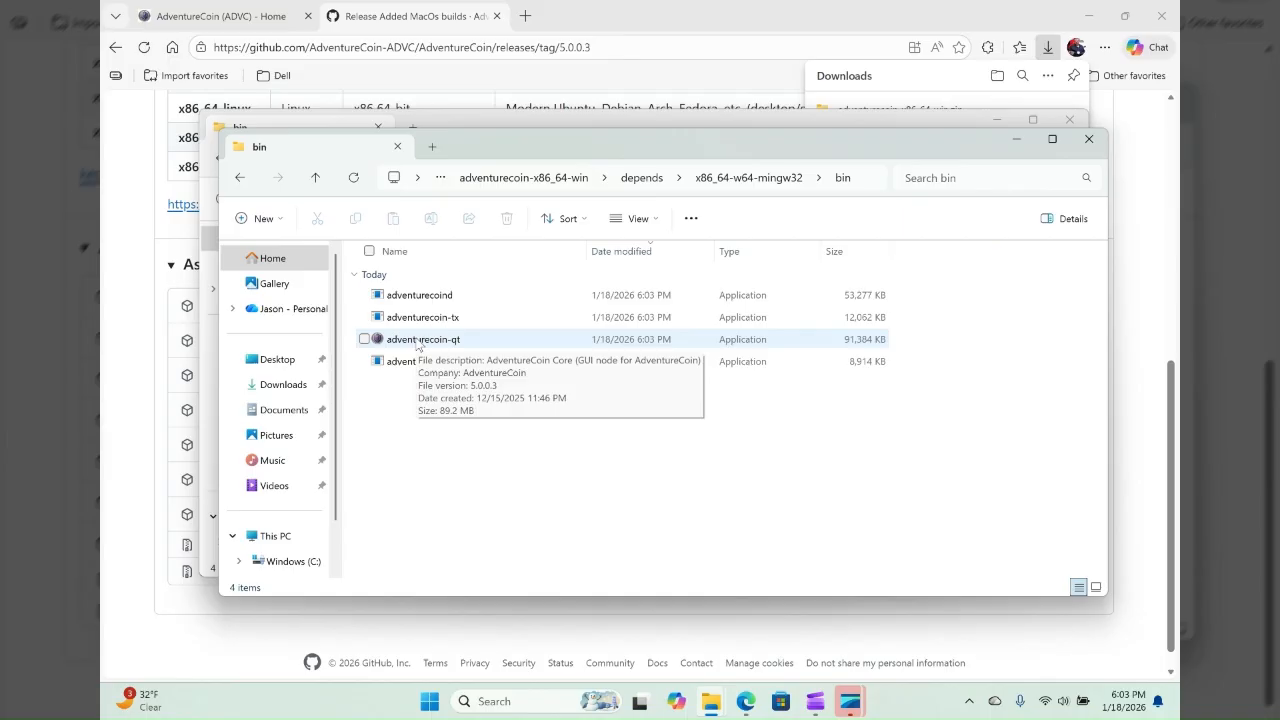
{"action": "left_click", "coordinate": [418, 341]}
{"action": "double_click", "coordinate": [418, 341]}
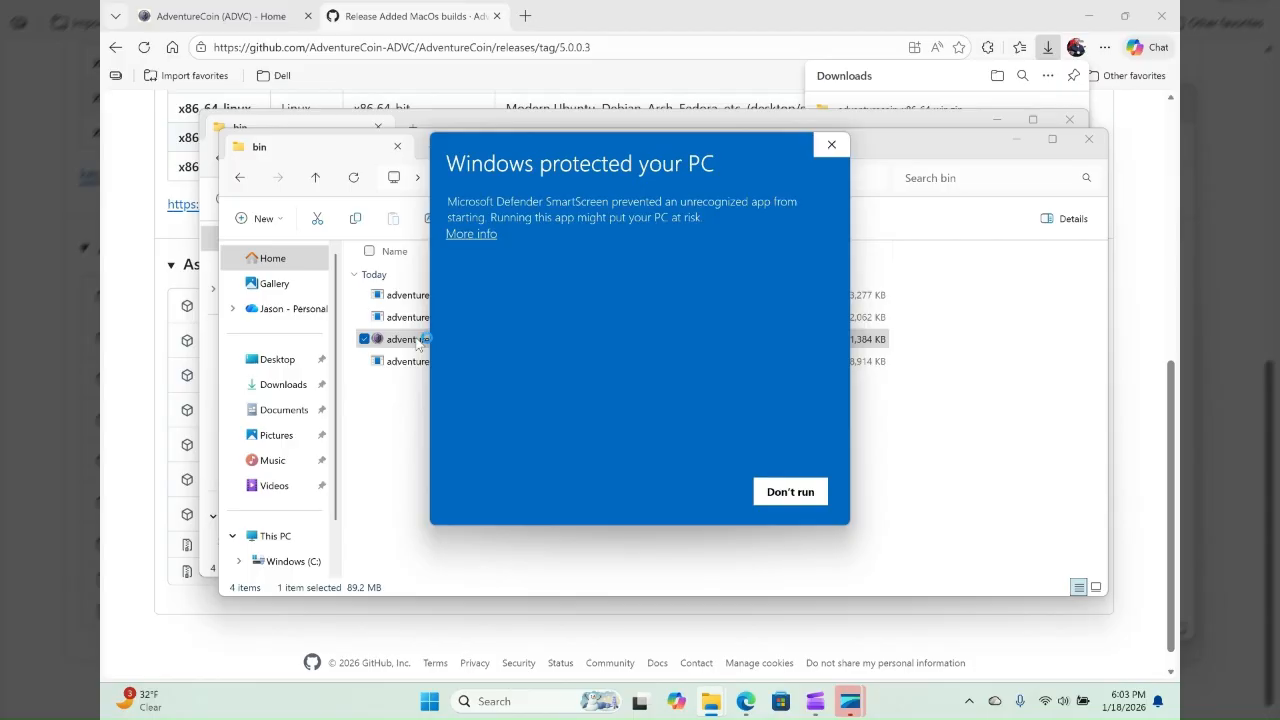
{"action": "left_click", "coordinate": [485, 235]}
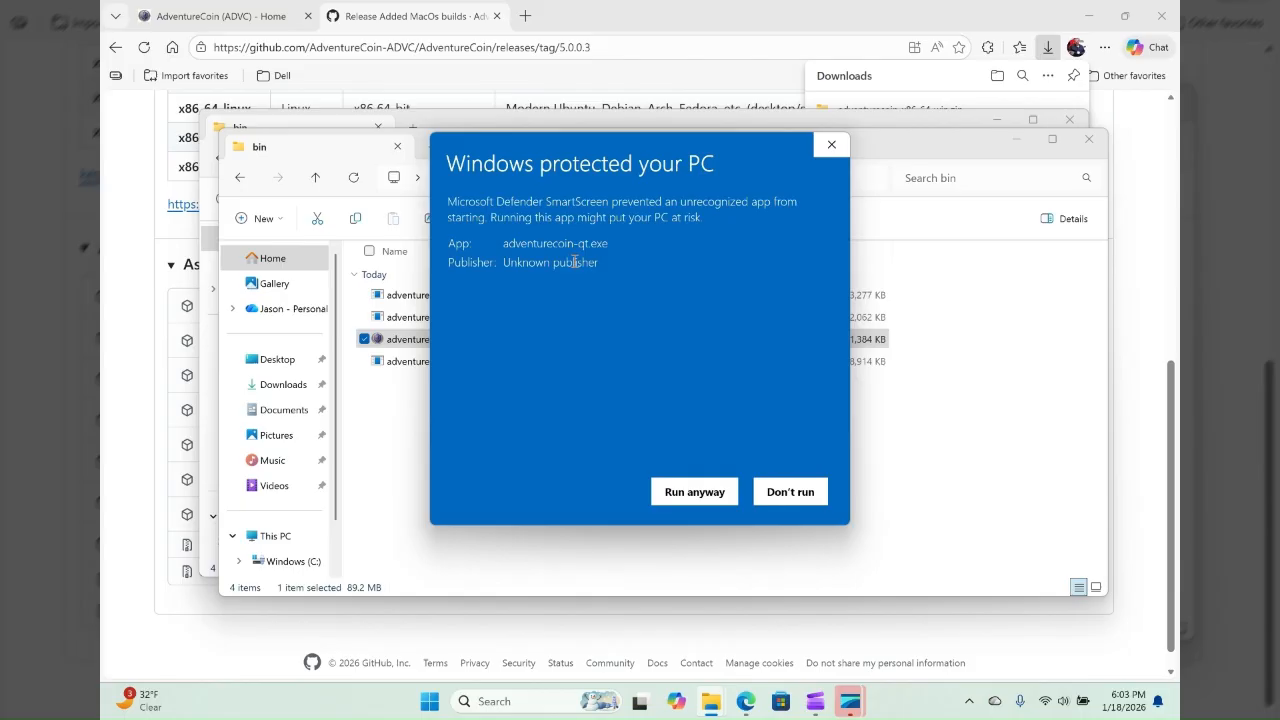
{"action": "left_click", "coordinate": [676, 495]}
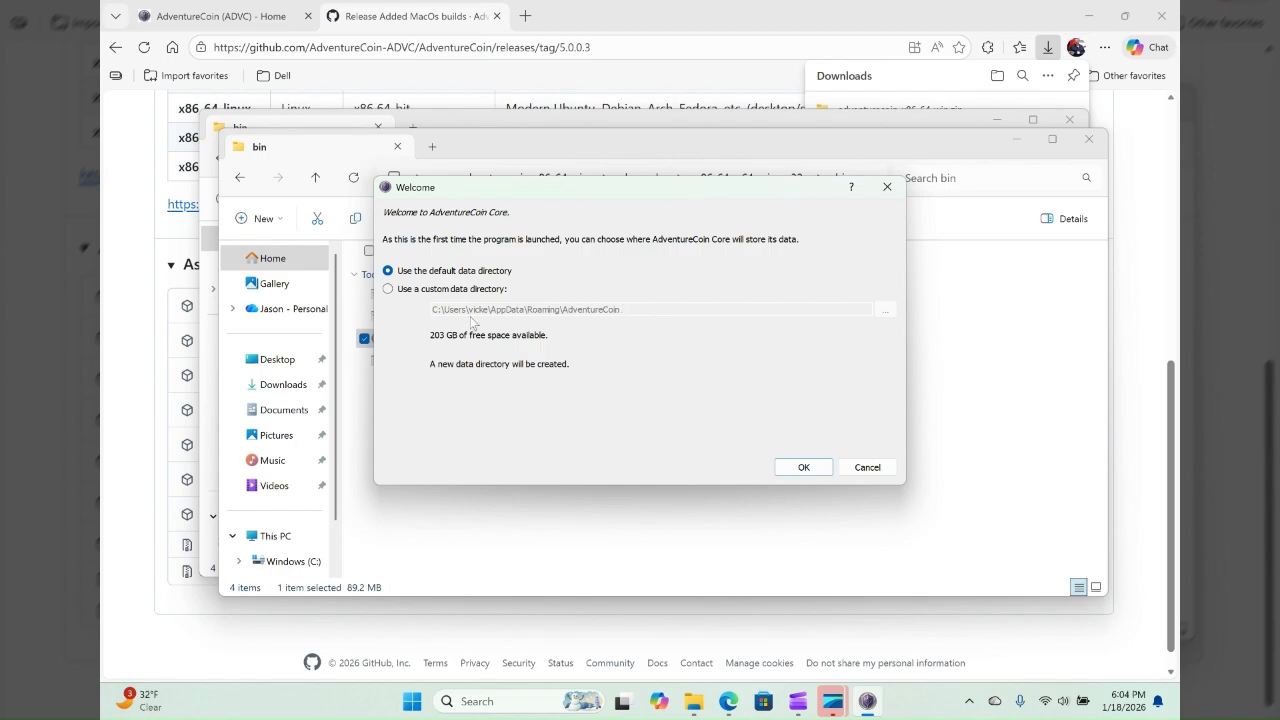
- Keep the default data directory for AdventureCoin Core and allow it access to public and private networks
{"action": "left_click", "coordinate": [789, 468]}
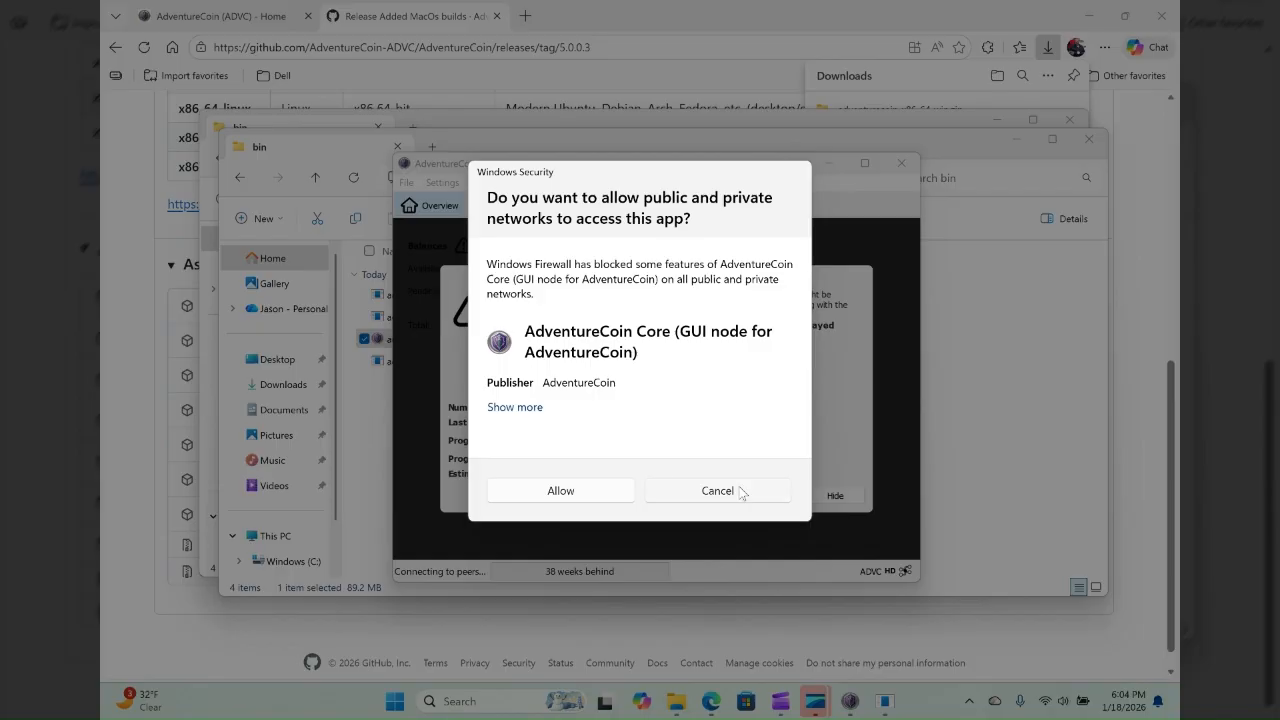
{"action": "left_click", "coordinate": [554, 490]}
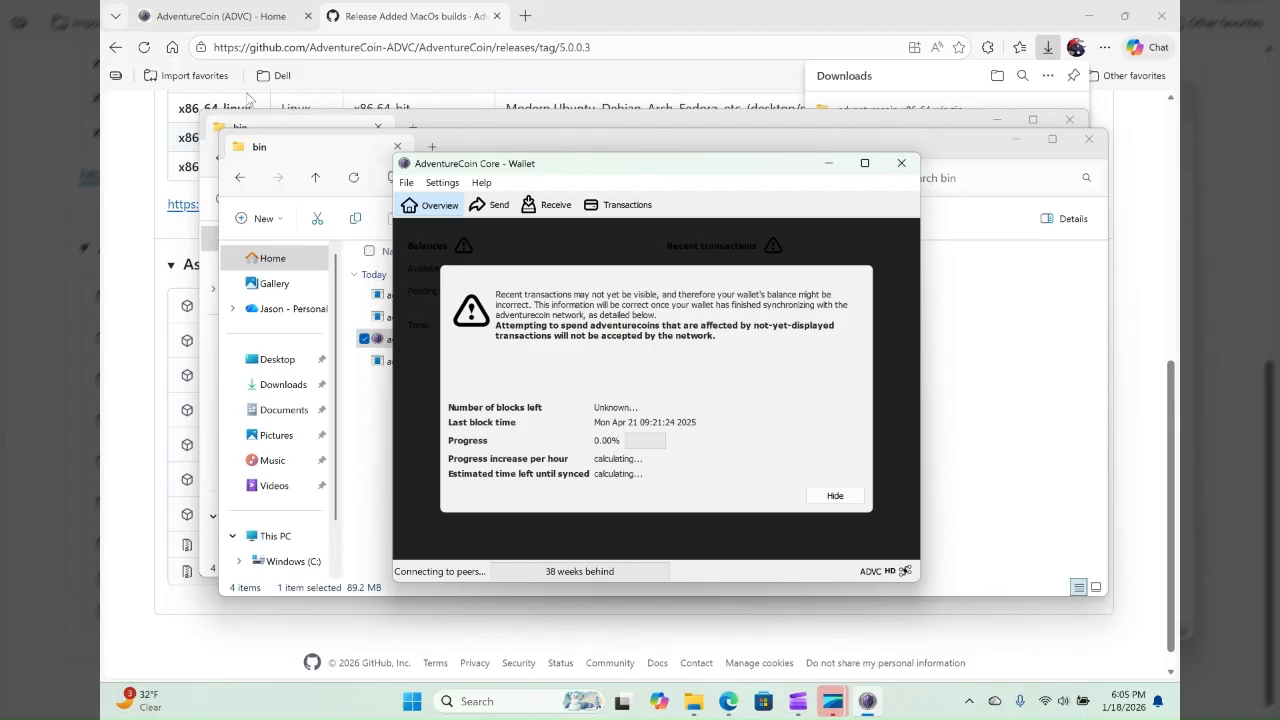
- Return to the AdventureCoin website and open its Add Nodes page from the Explorer and API links
{"action": "left_click", "coordinate": [248, 12]}
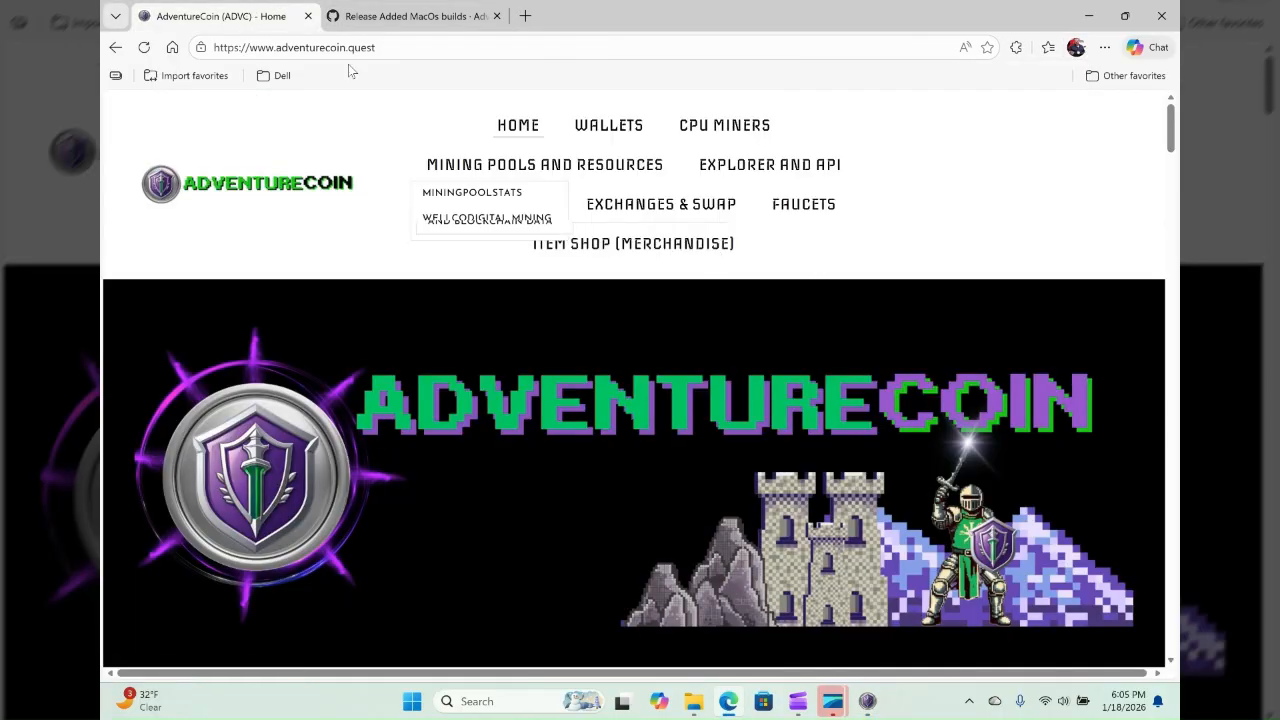
{"action": "mouse_move", "coordinate": [717, 232]}
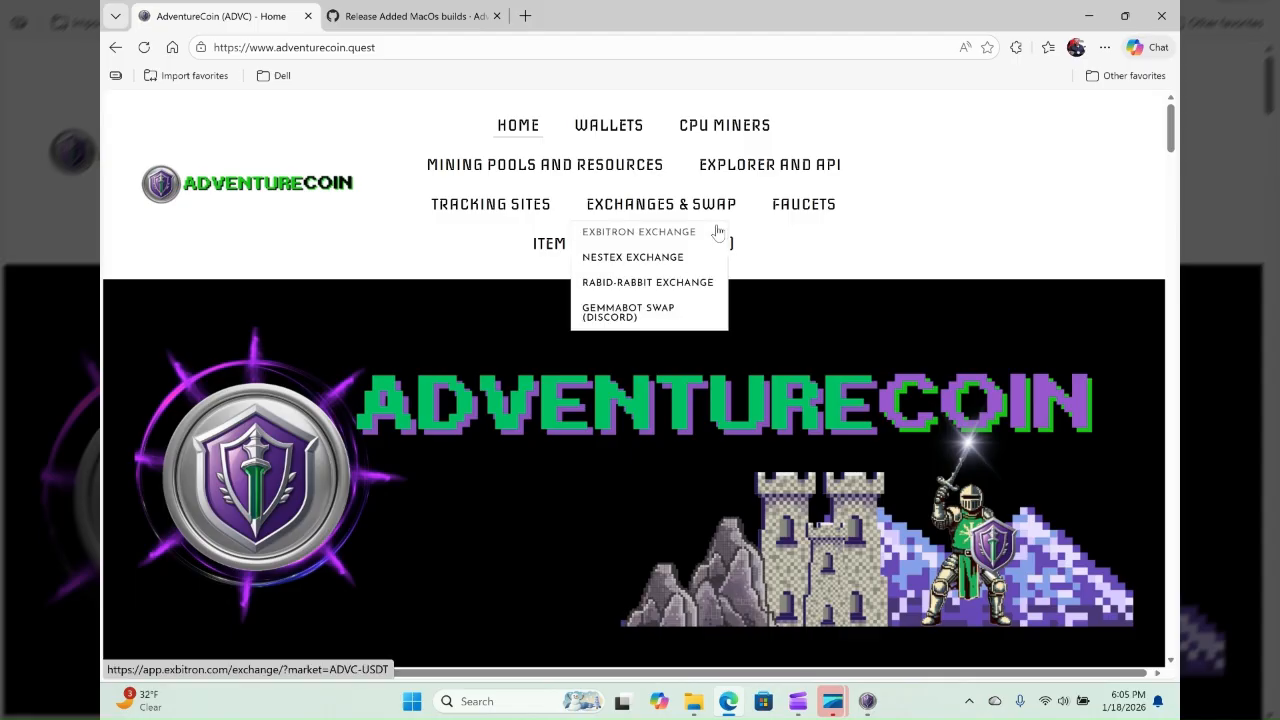
{"action": "mouse_move", "coordinate": [725, 146]}
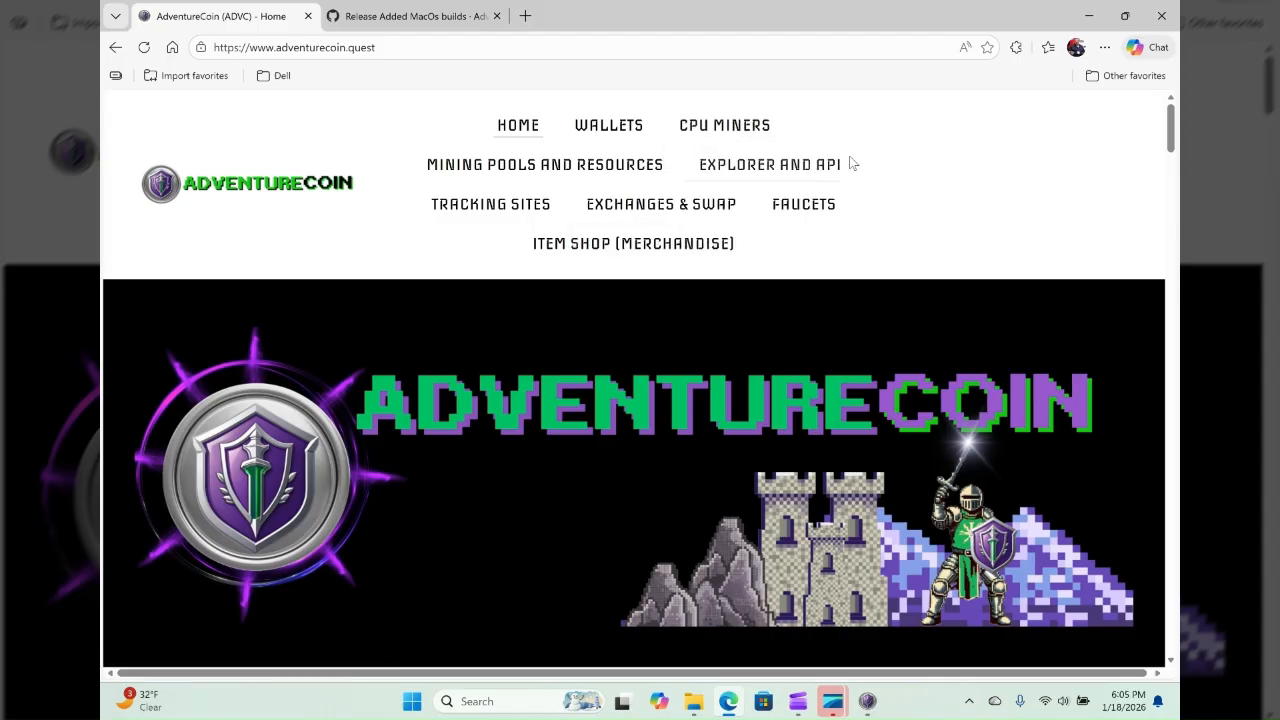
{"action": "mouse_move", "coordinate": [830, 165]}
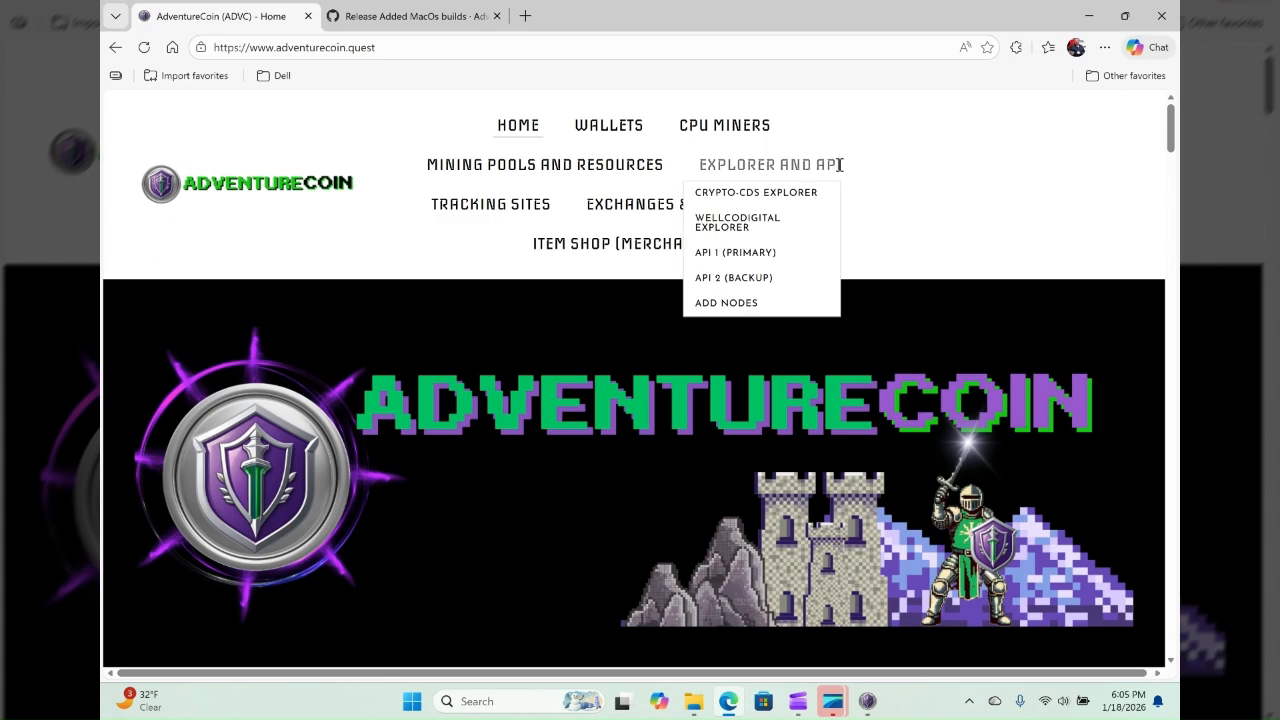
{"action": "left_click", "coordinate": [748, 305]}
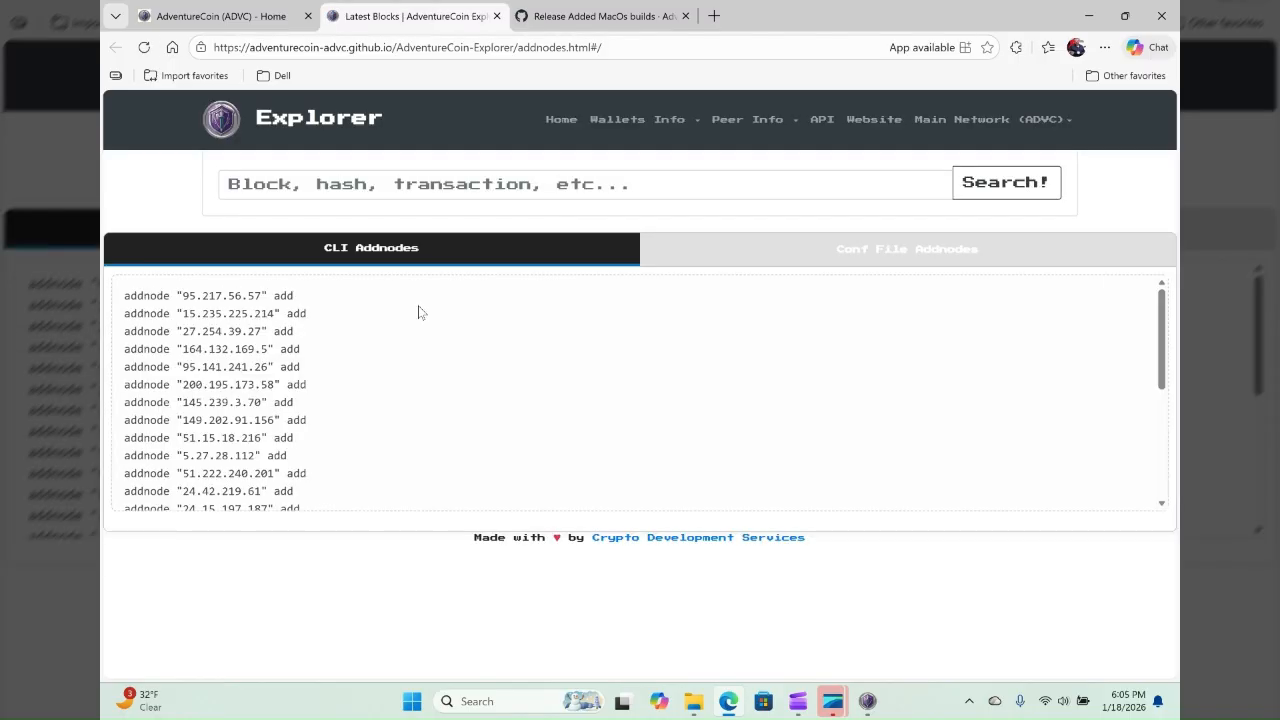
- Copy the complete list of CLI addnode commands from the explorer page
{"action": "left_click_drag", "start_coordinate": [124, 287], "coordinate": [323, 524]}
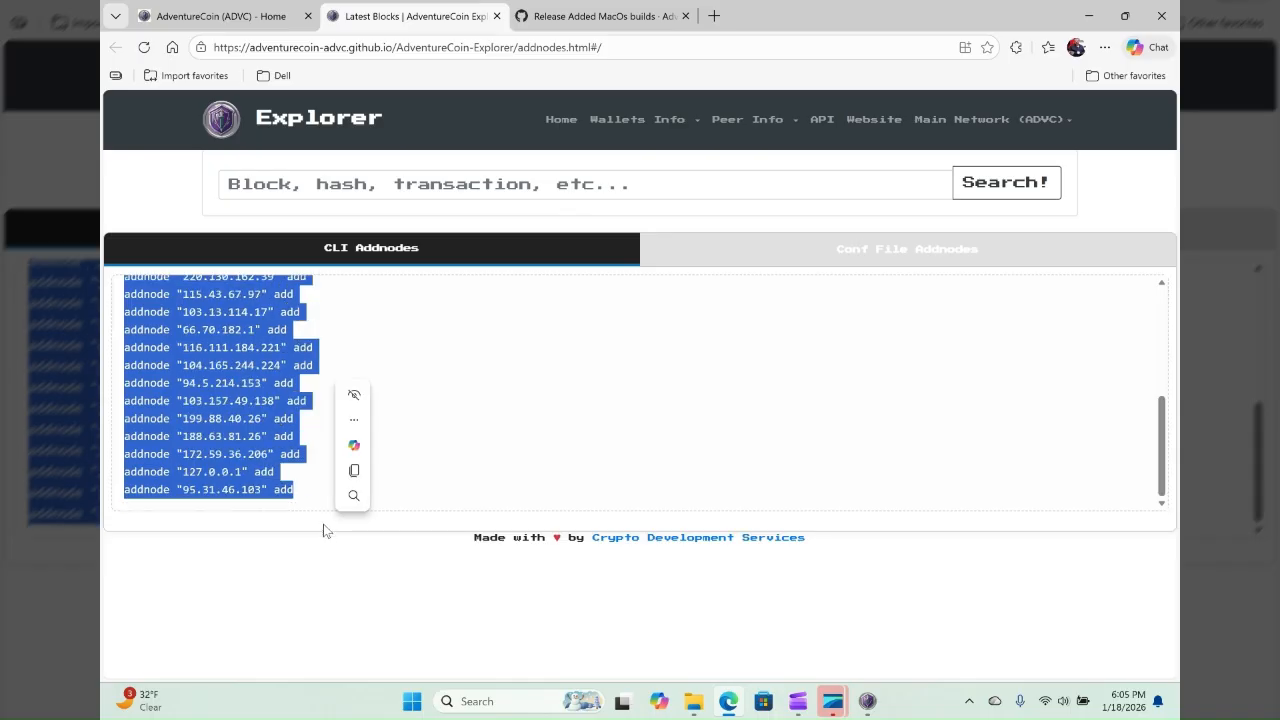
{"action": "right_click", "coordinate": [228, 399]}
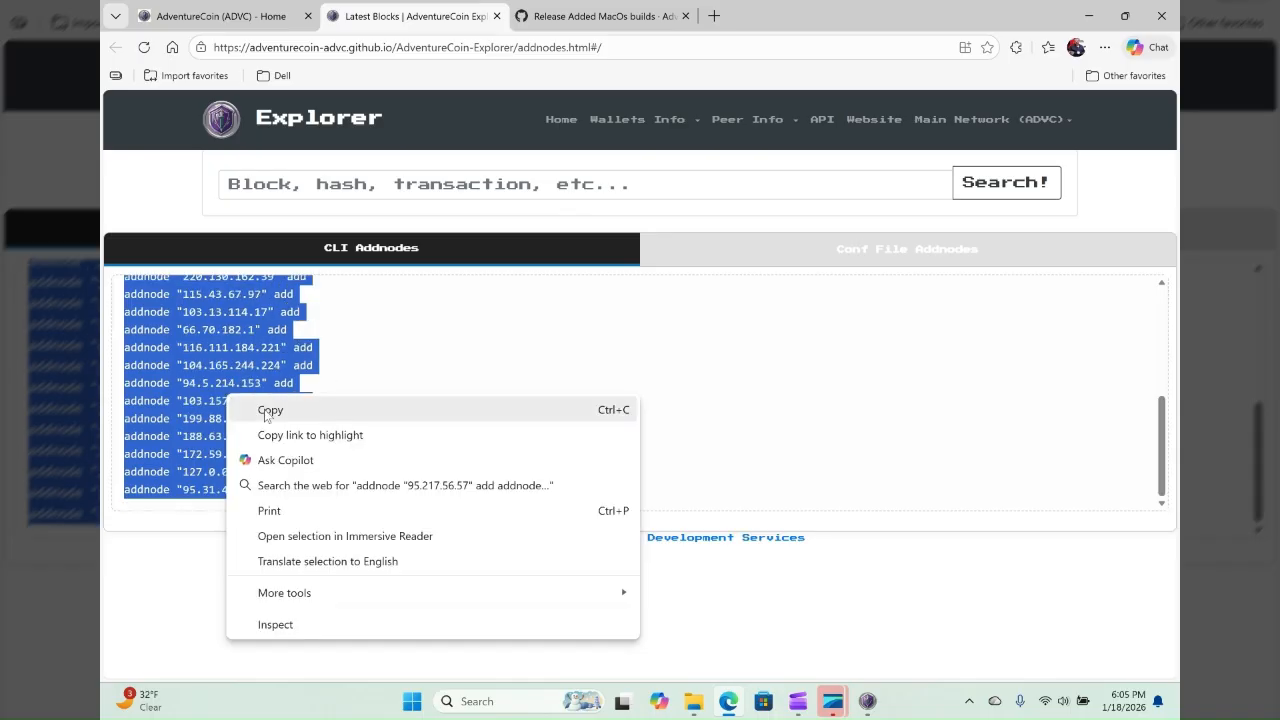
{"action": "left_click", "coordinate": [268, 410]}
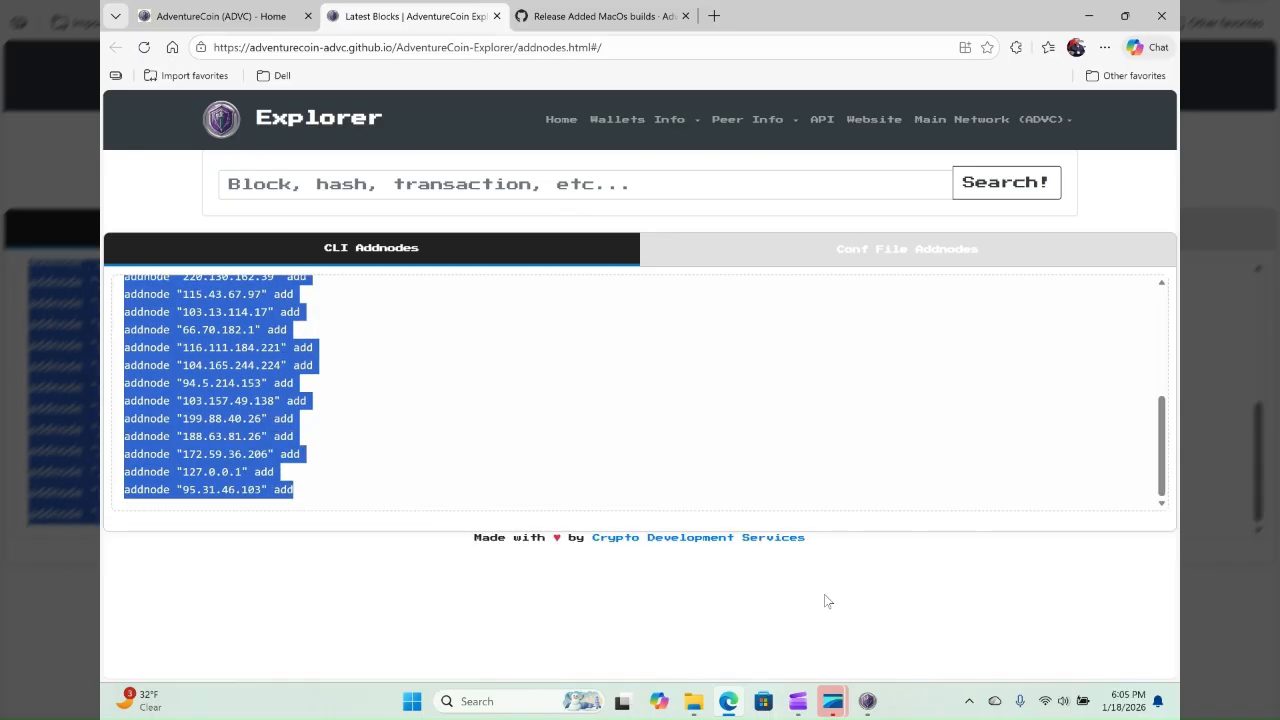
- Switch to AdventureCoin Core, open the debug console, and run the copied addnode commands there
{"action": "left_click", "coordinate": [874, 708]}
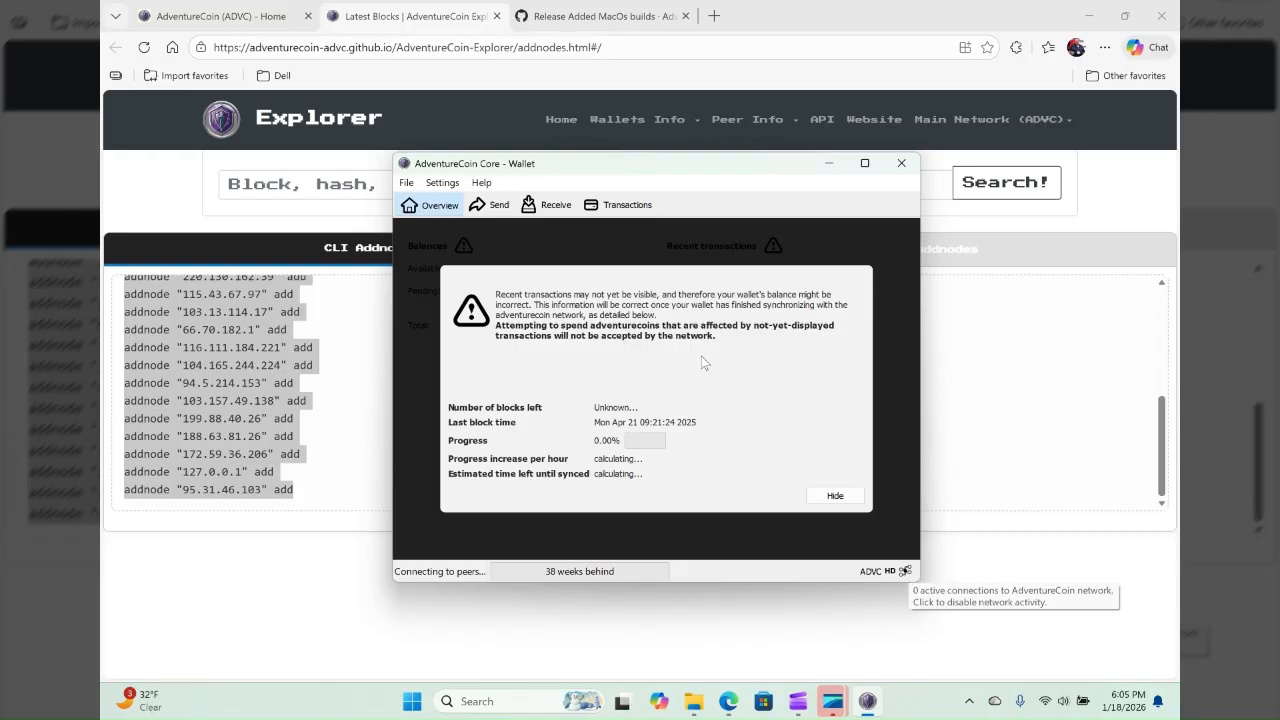
{"action": "left_click", "coordinate": [477, 186]}
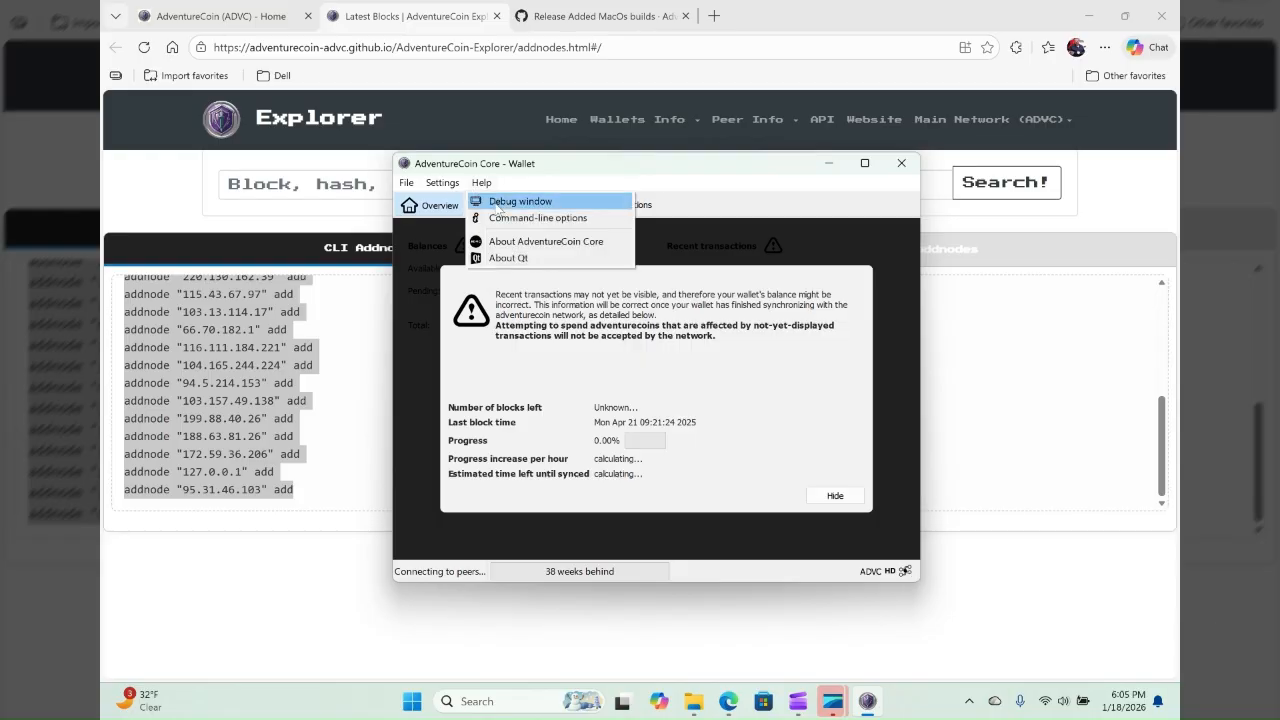
{"action": "left_click", "coordinate": [499, 204]}
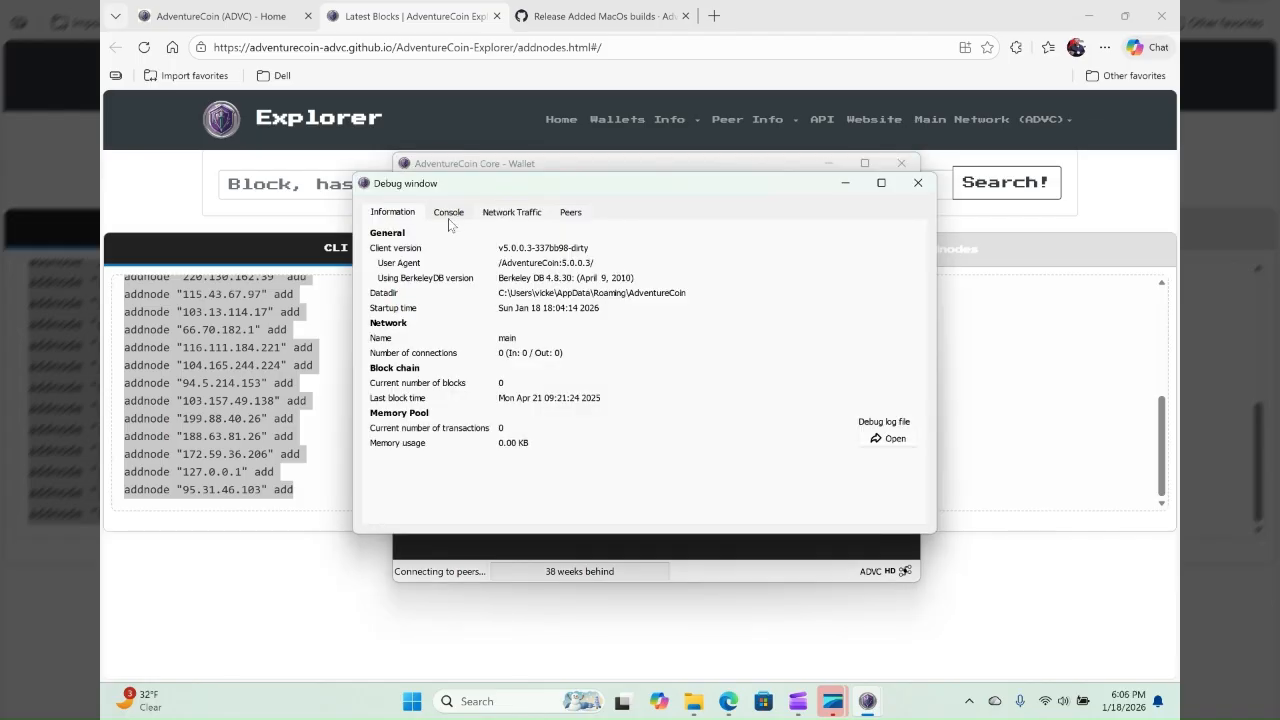
{"action": "left_click", "coordinate": [449, 212]}
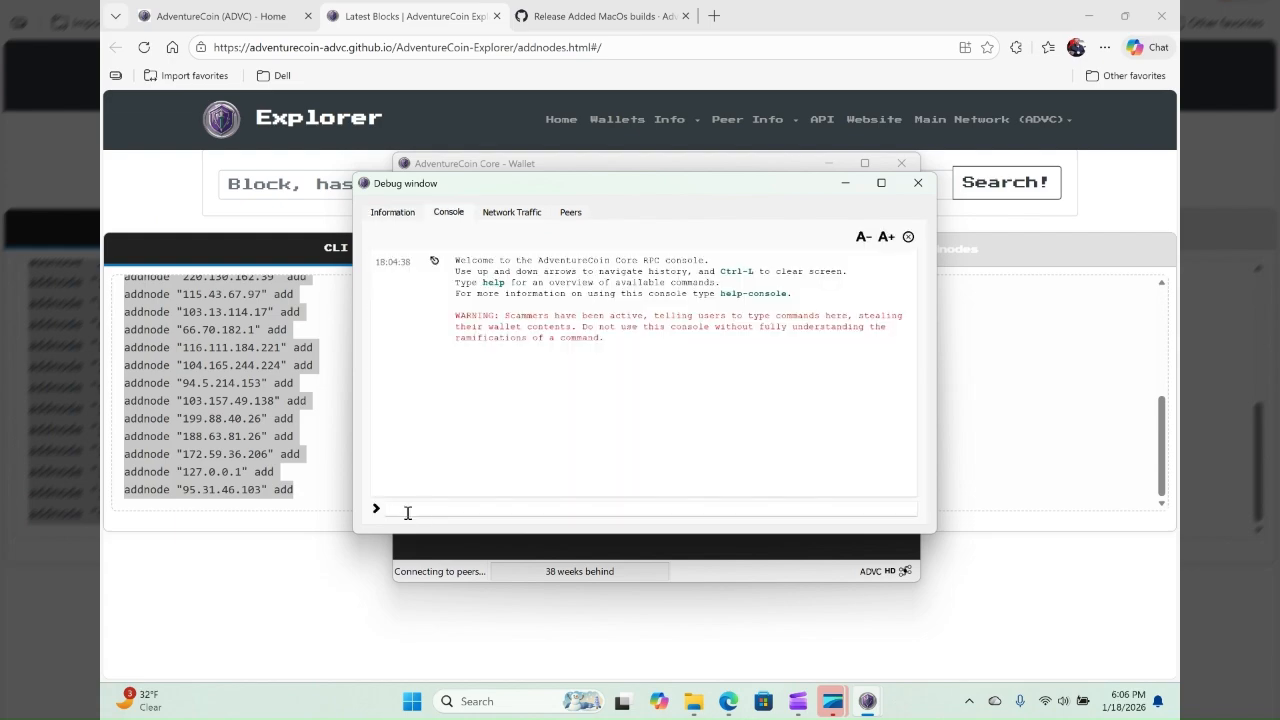
{"action": "key", "text": "ctrl+v"}
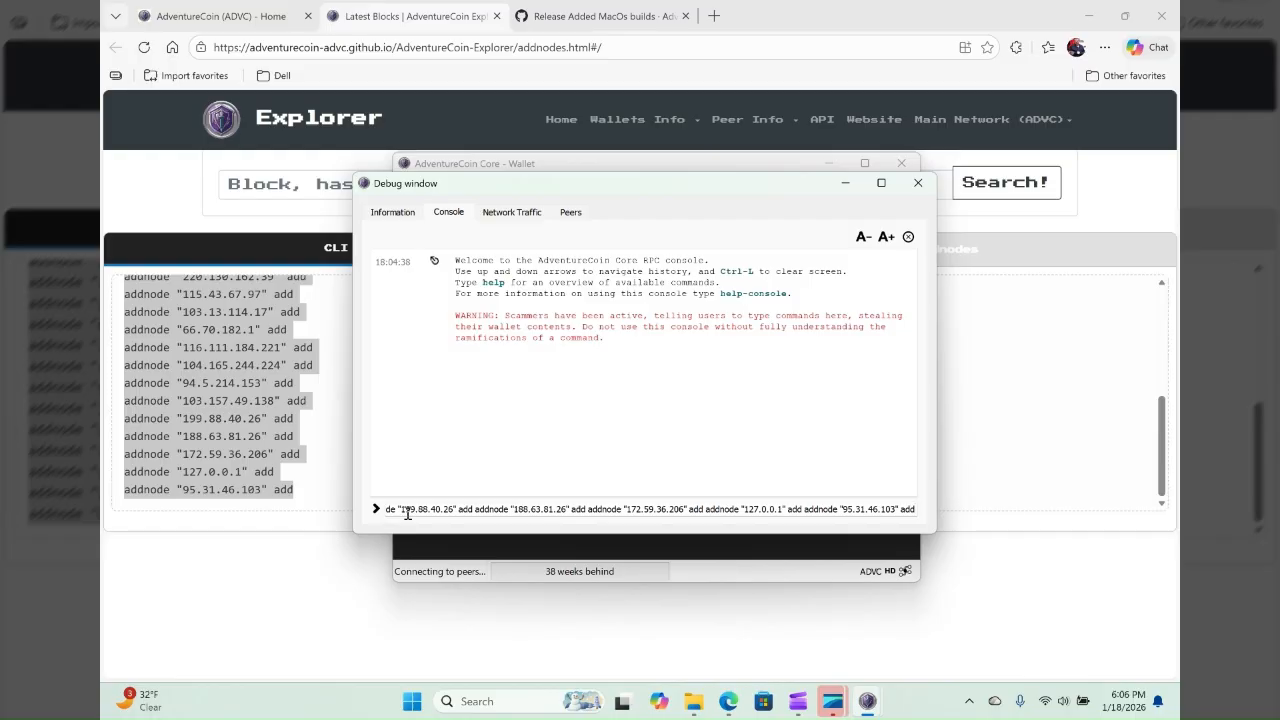
{"action": "key", "text": "Return"}
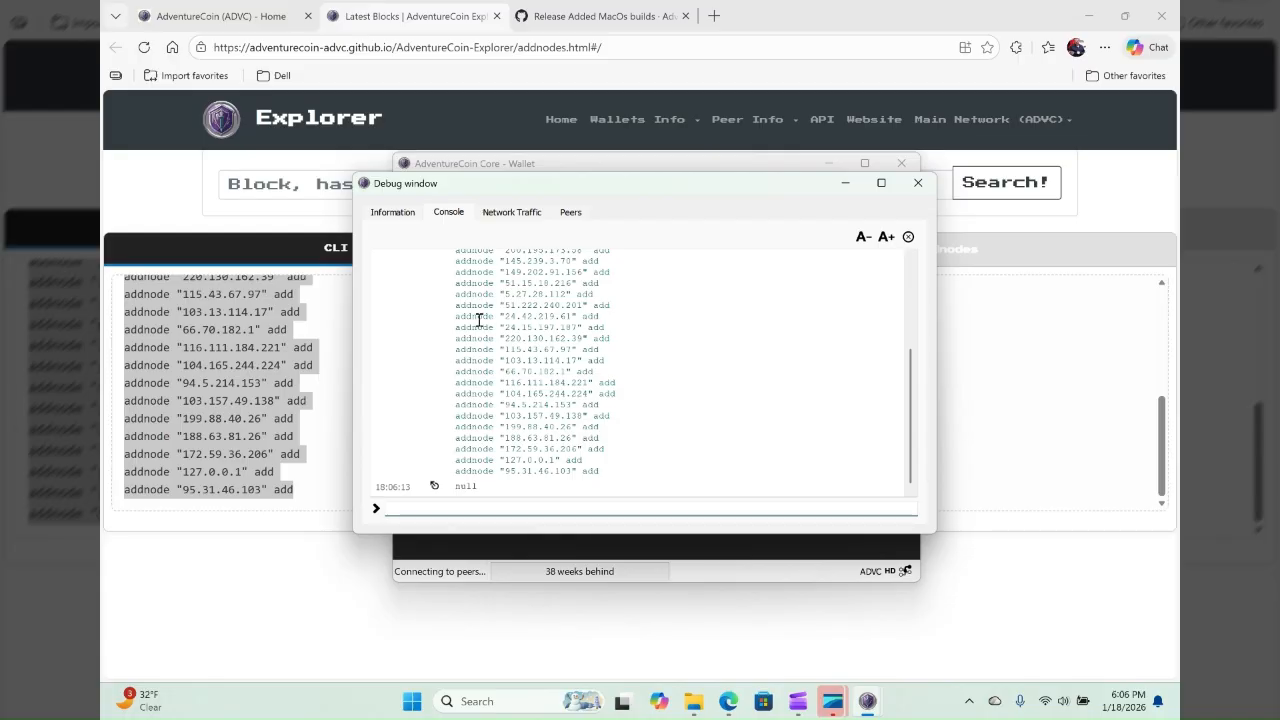
- Check the number of network connections in the debug information, close that window, and check the wallet's peer connection and header sync status
{"action": "left_click", "coordinate": [393, 213]}
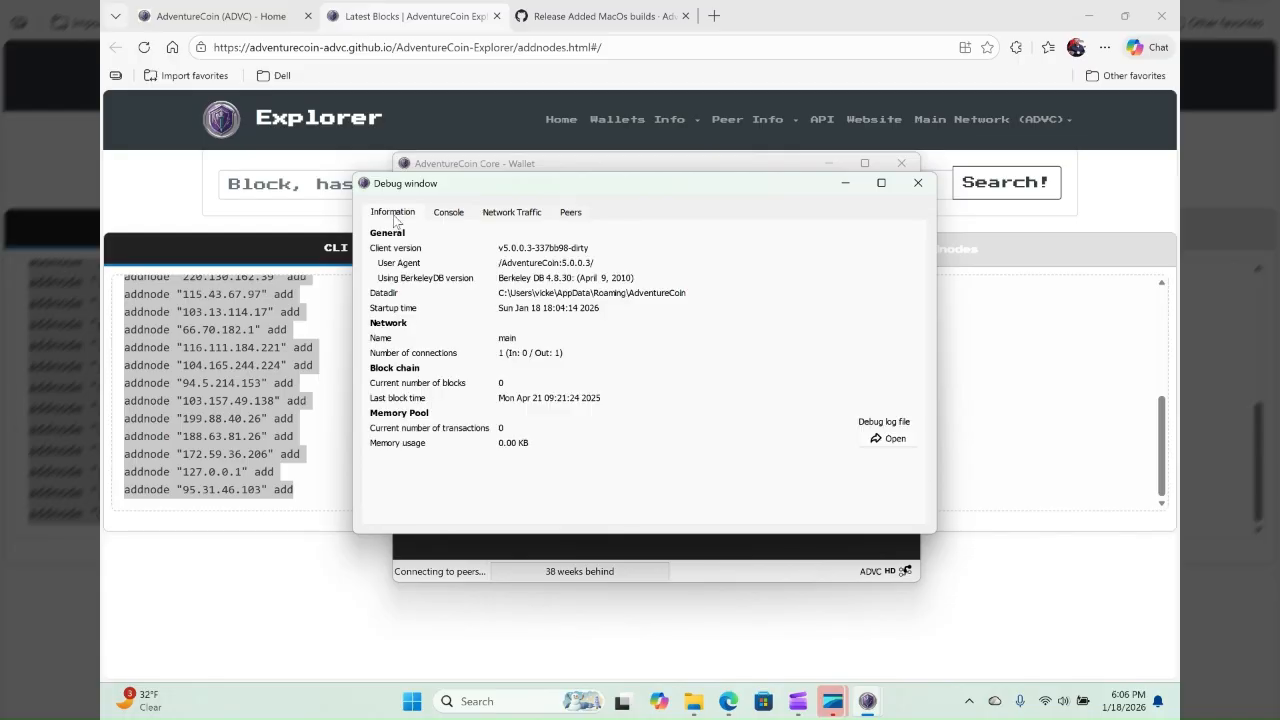
{"action": "left_click", "coordinate": [917, 183]}
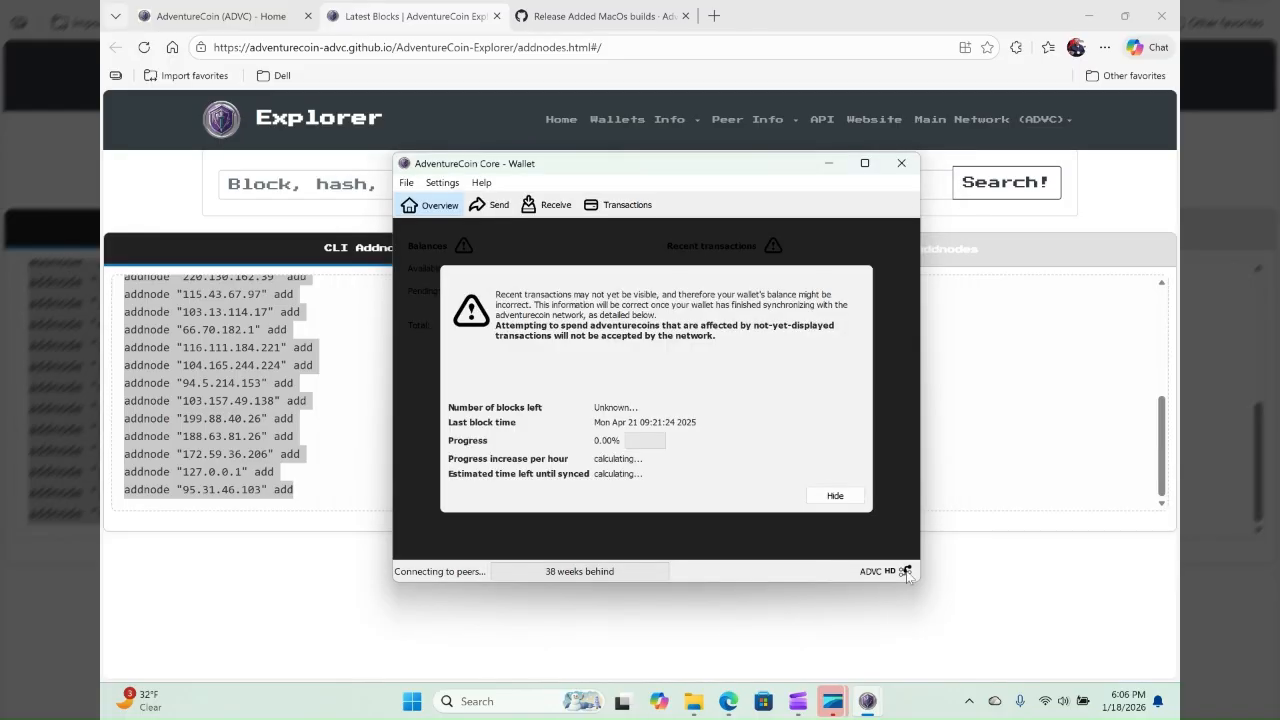
{"action": "mouse_move", "coordinate": [907, 573]}
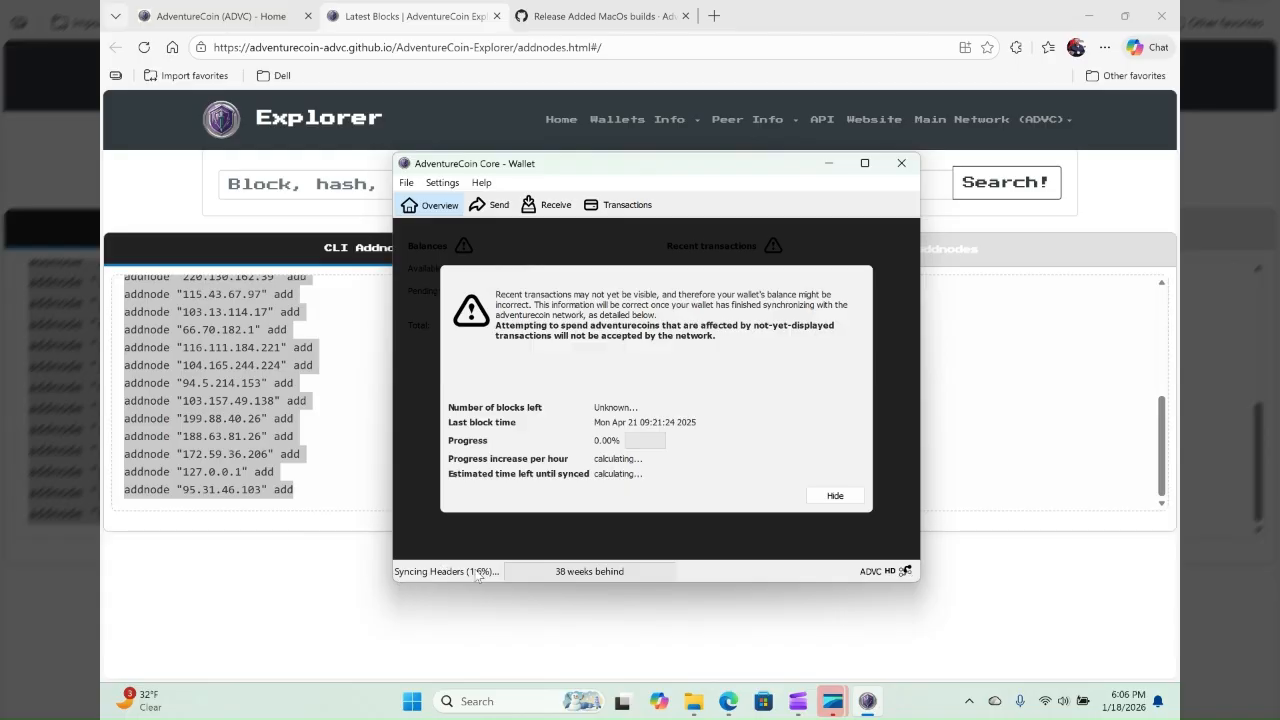
{"action": "mouse_move", "coordinate": [449, 572]}
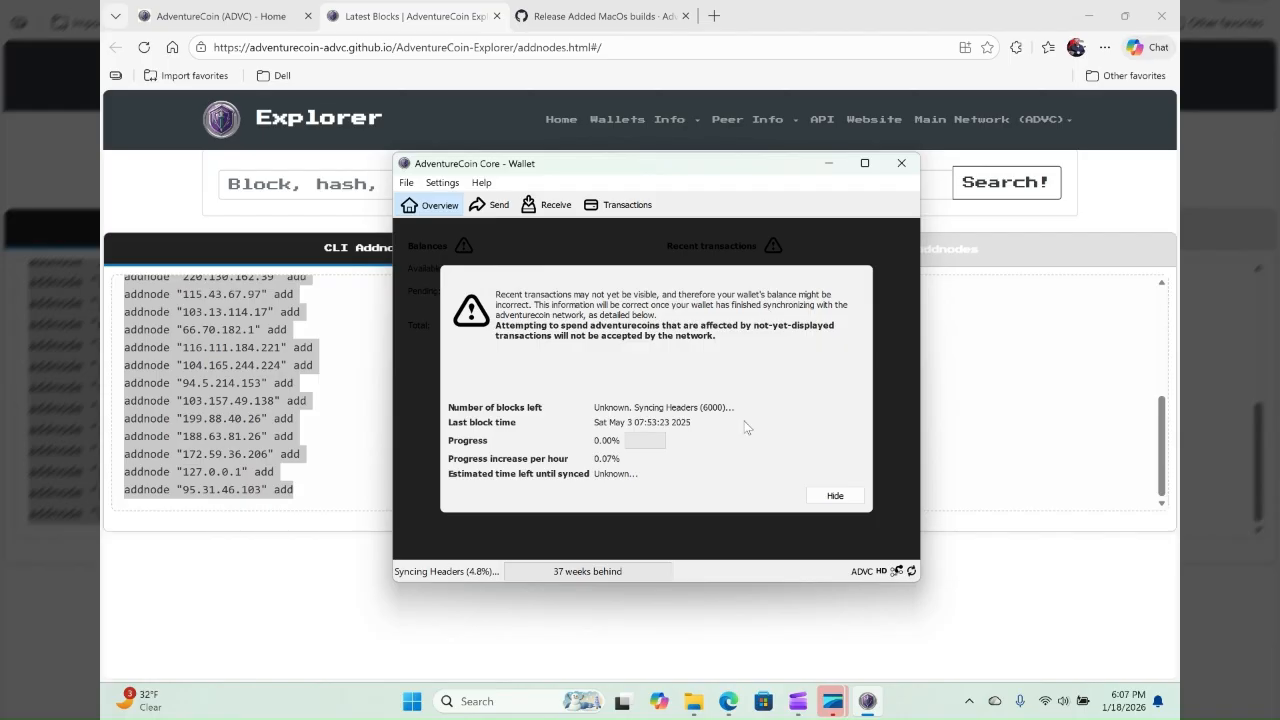
- Hide the sync notice and generate a receiving address with a payment request that has no label, amount or message
{"action": "left_click", "coordinate": [835, 496]}
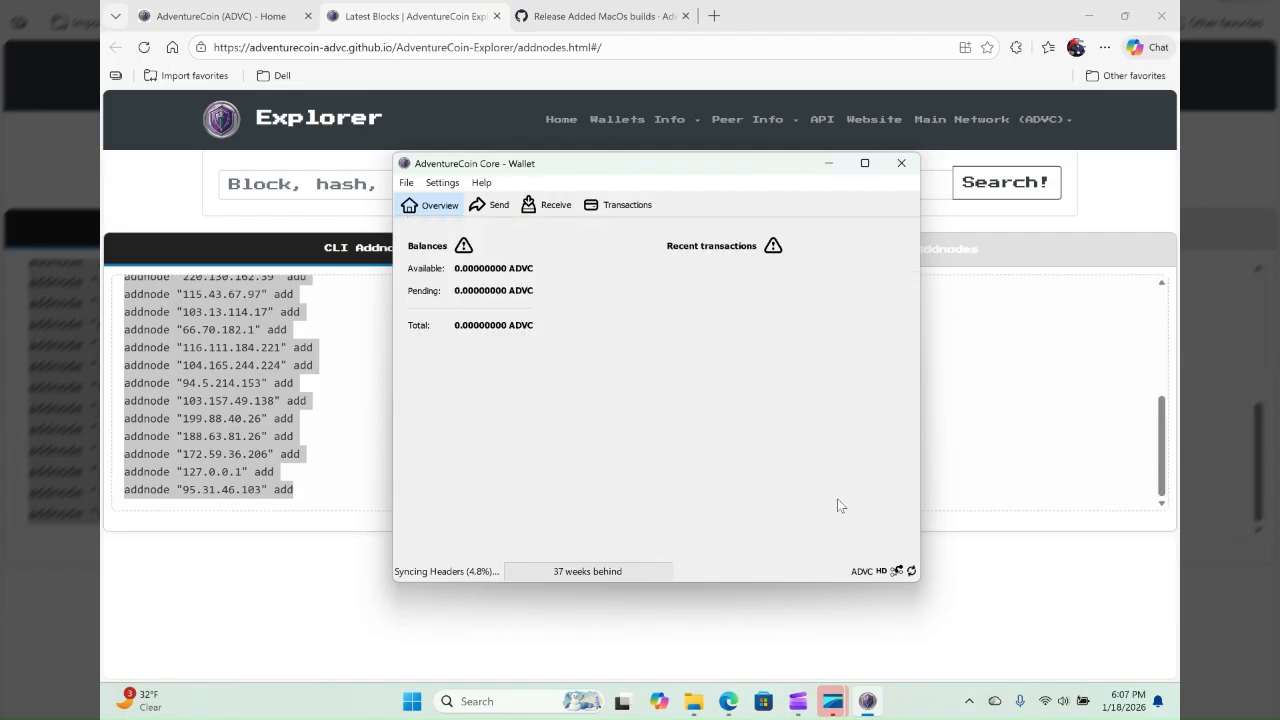
{"action": "left_click", "coordinate": [555, 205]}
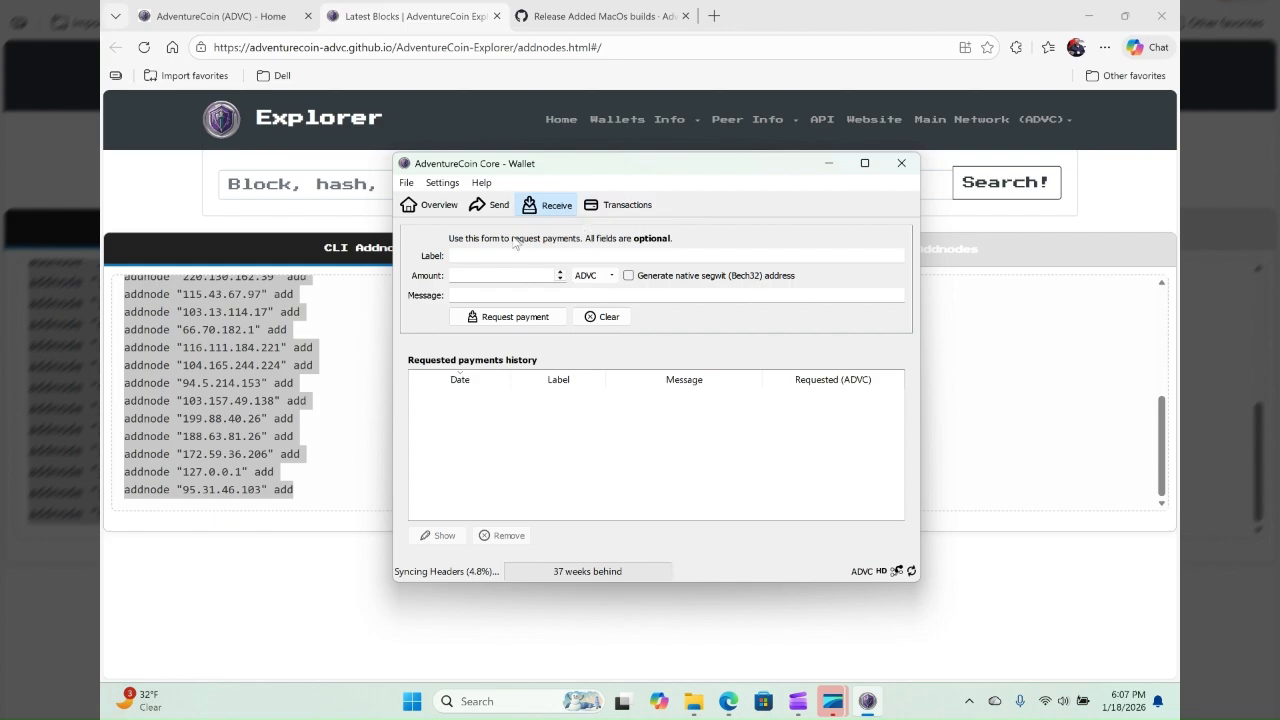
{"action": "left_click", "coordinate": [520, 317]}
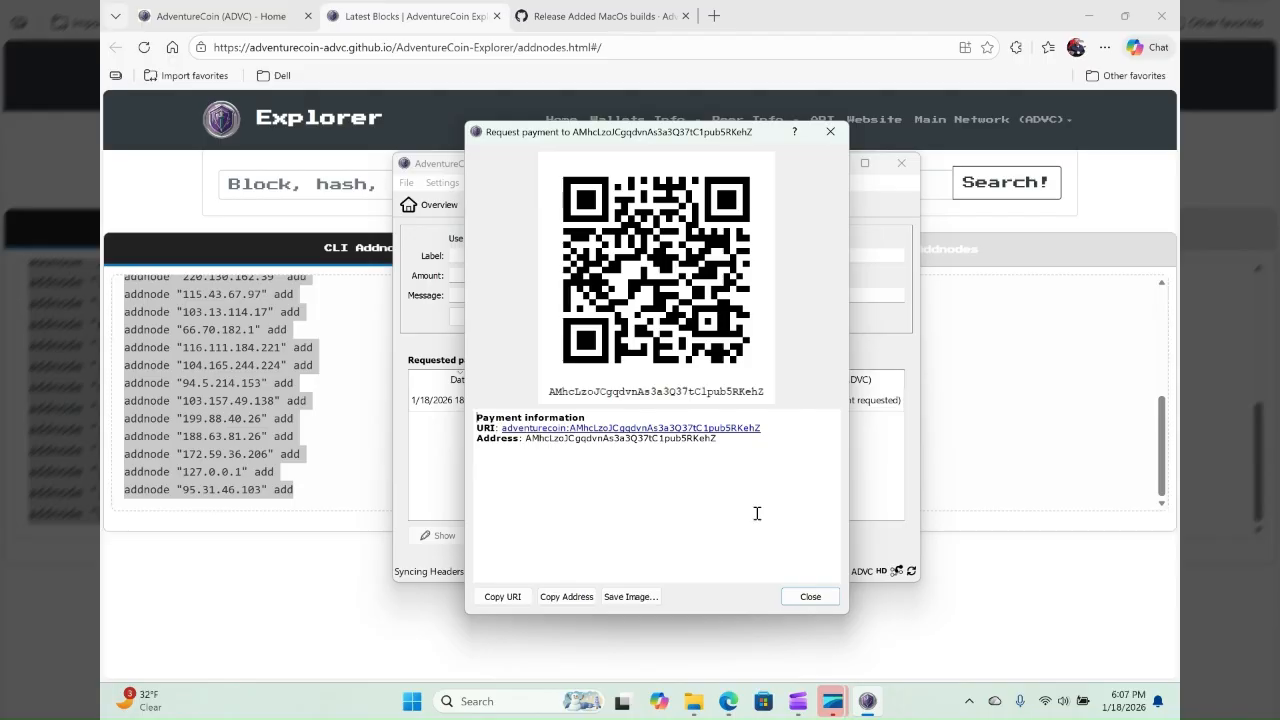
{"action": "left_click", "coordinate": [808, 596]}
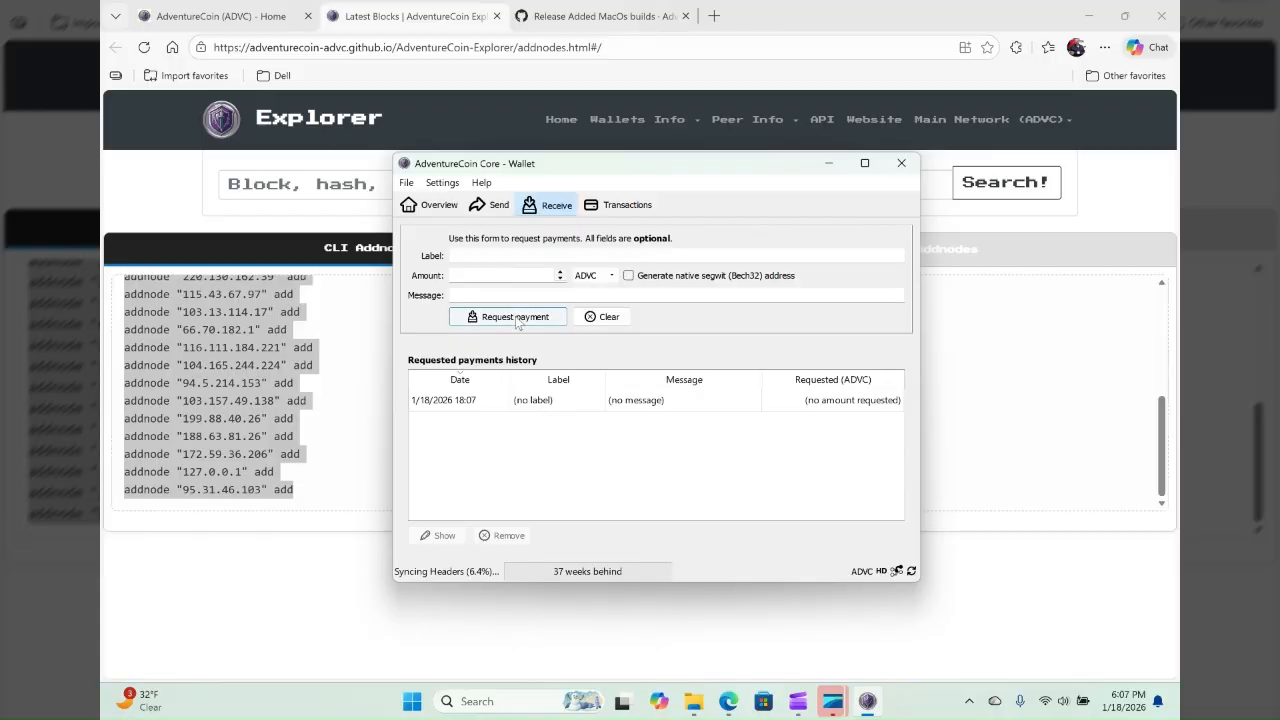
- Reopen the saved payment request from the history, highlight its receiving address, and close the request
{"action": "left_click", "coordinate": [649, 401]}
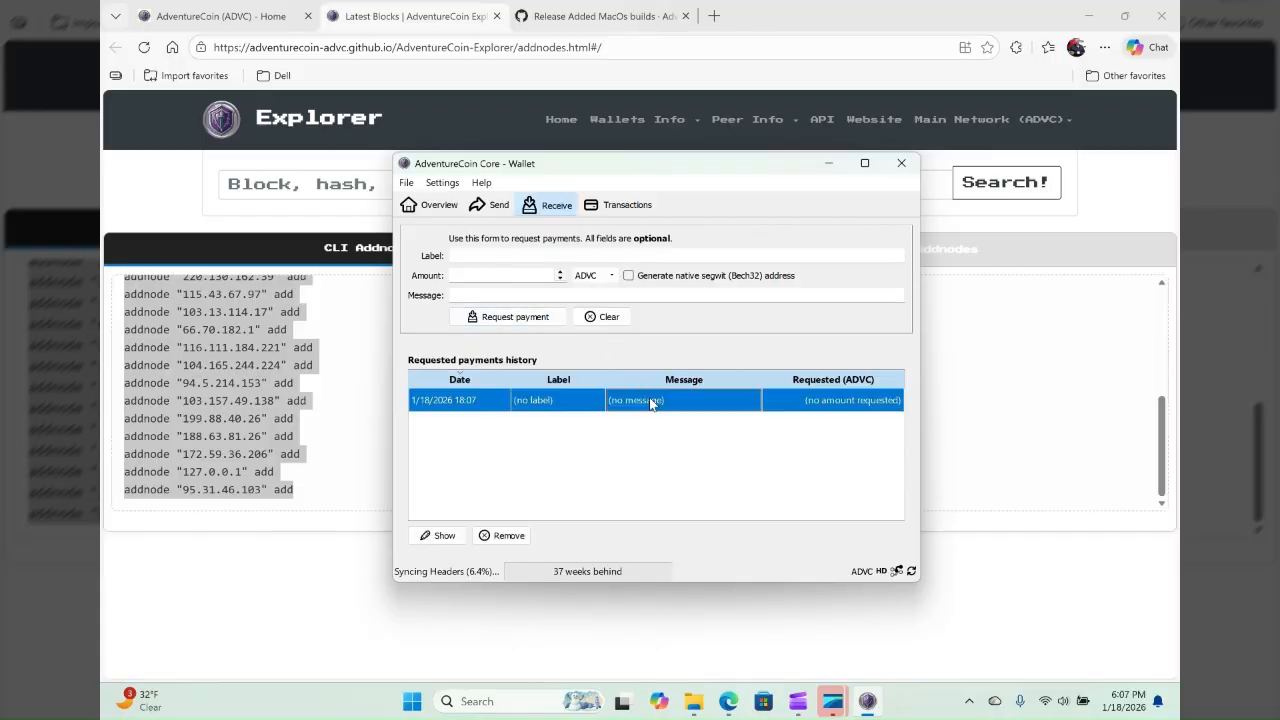
{"action": "double_click", "coordinate": [649, 399]}
{"action": "double_click", "coordinate": [608, 438]}
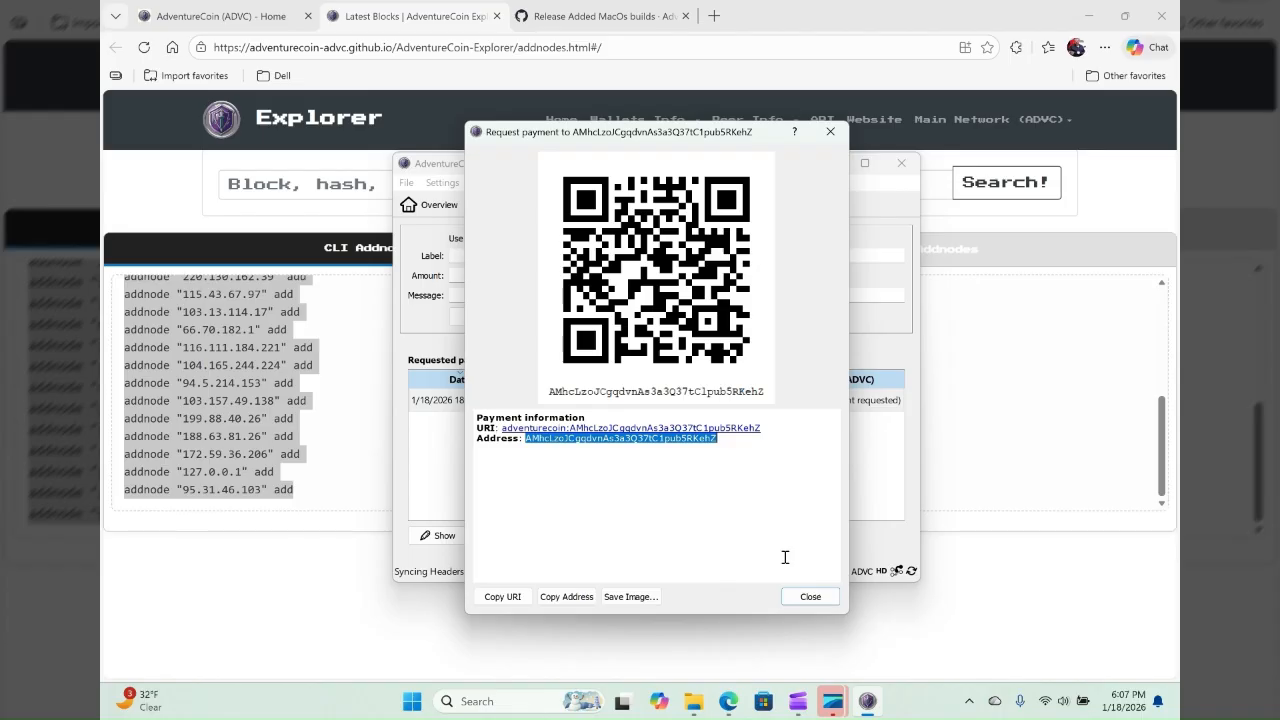
{"action": "left_click", "coordinate": [811, 597]}
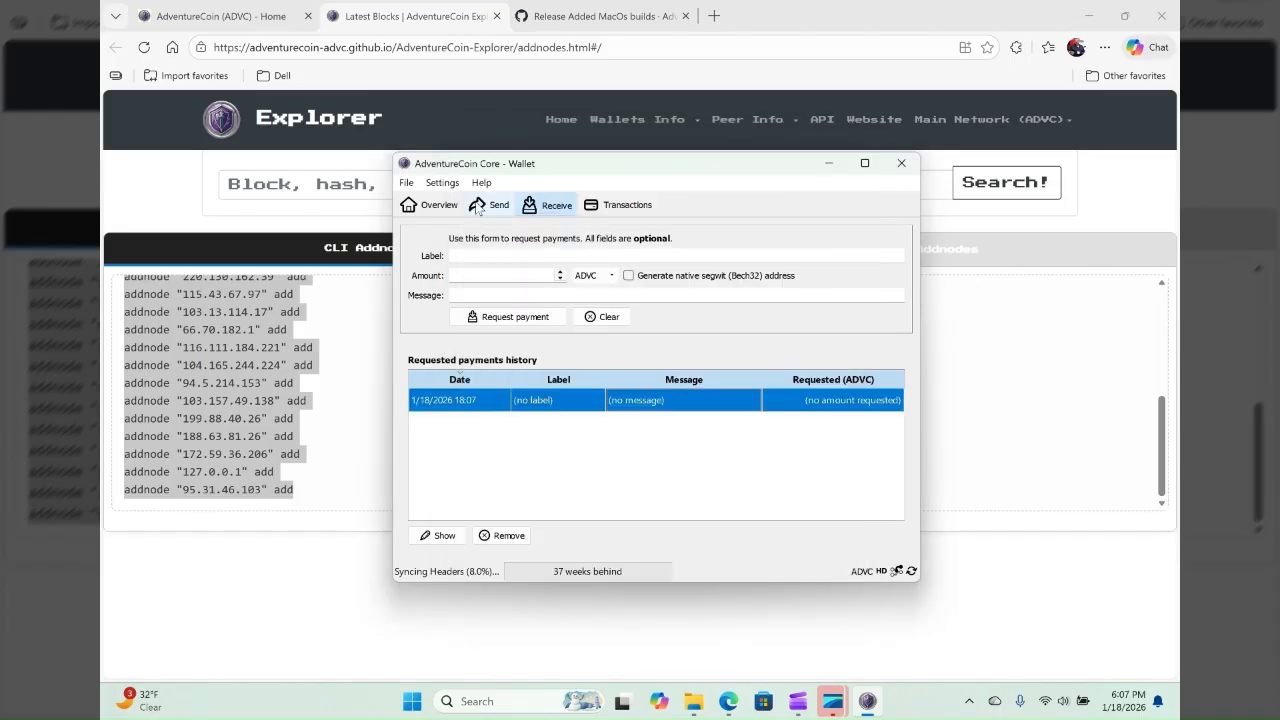
- Return to the wallet overview, start Encrypt Wallet, and enter the new wallet passphrase in both passphrase fields
{"action": "left_click", "coordinate": [434, 205]}
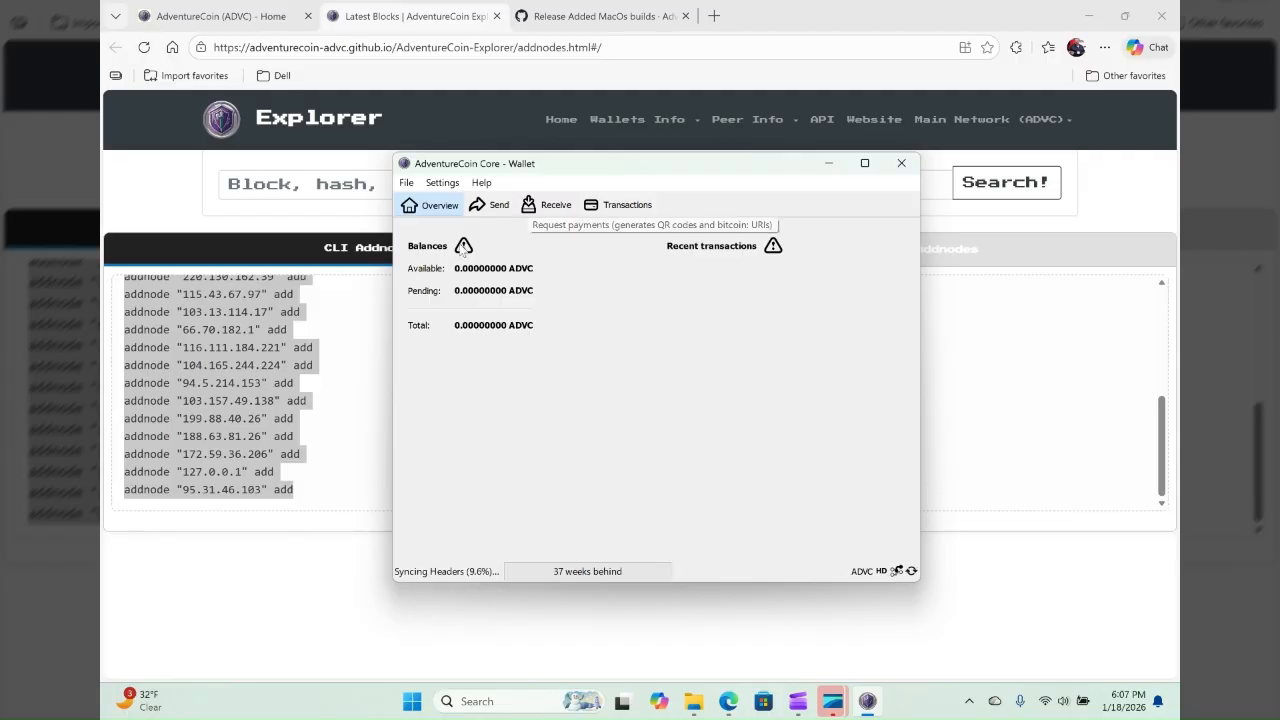
{"action": "left_click", "coordinate": [440, 183]}
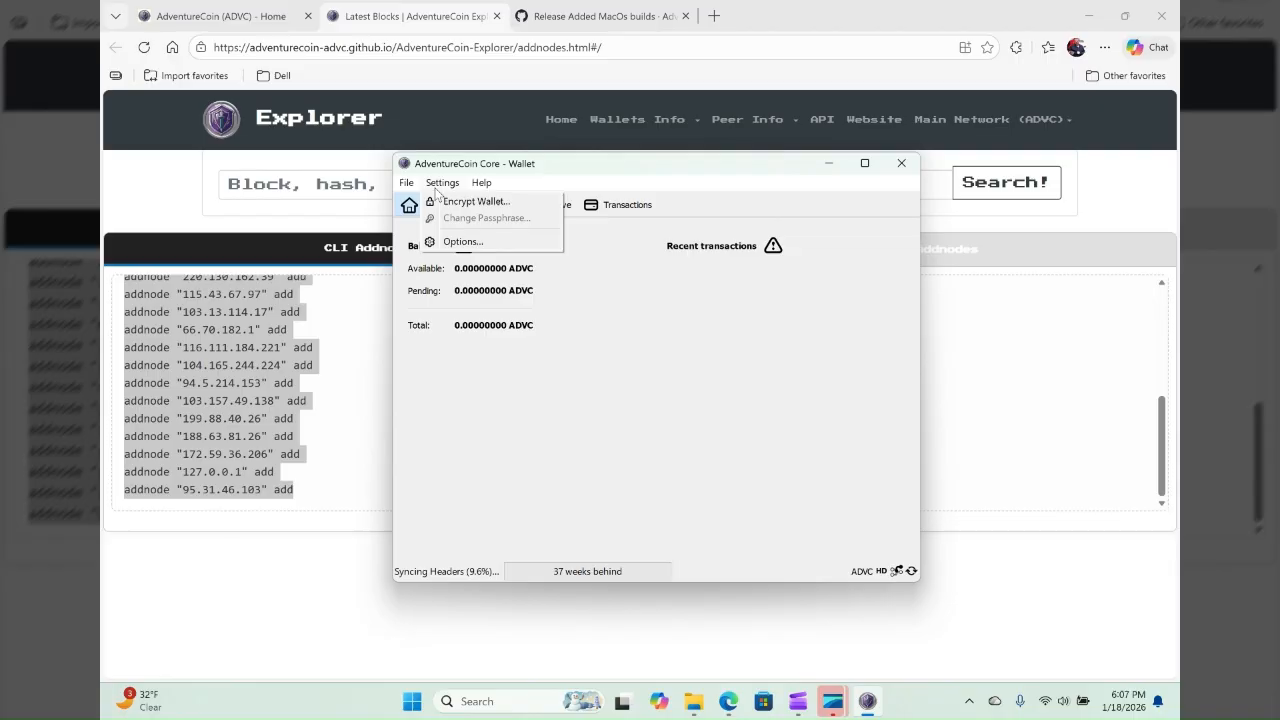
{"action": "left_click", "coordinate": [501, 204]}
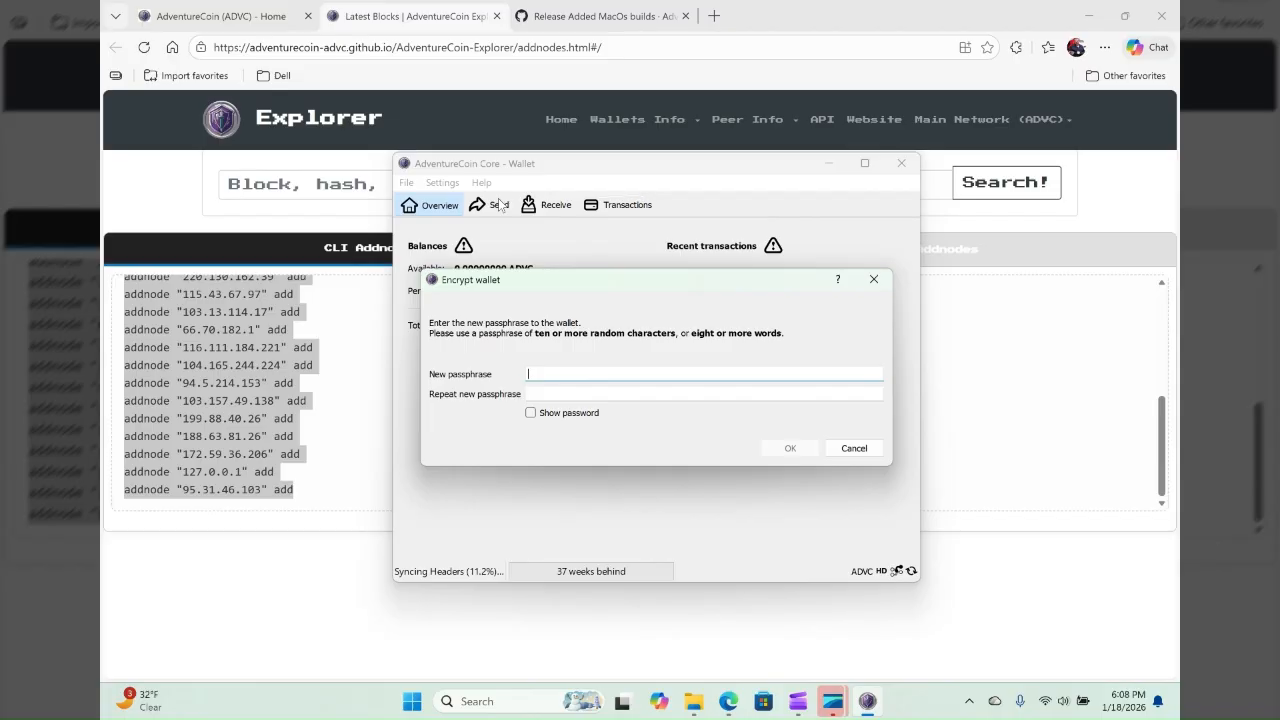
{"action": "type", "text": "•••••••"}
{"action": "key", "text": "Tab"}
{"action": "type", "text": "••••"}
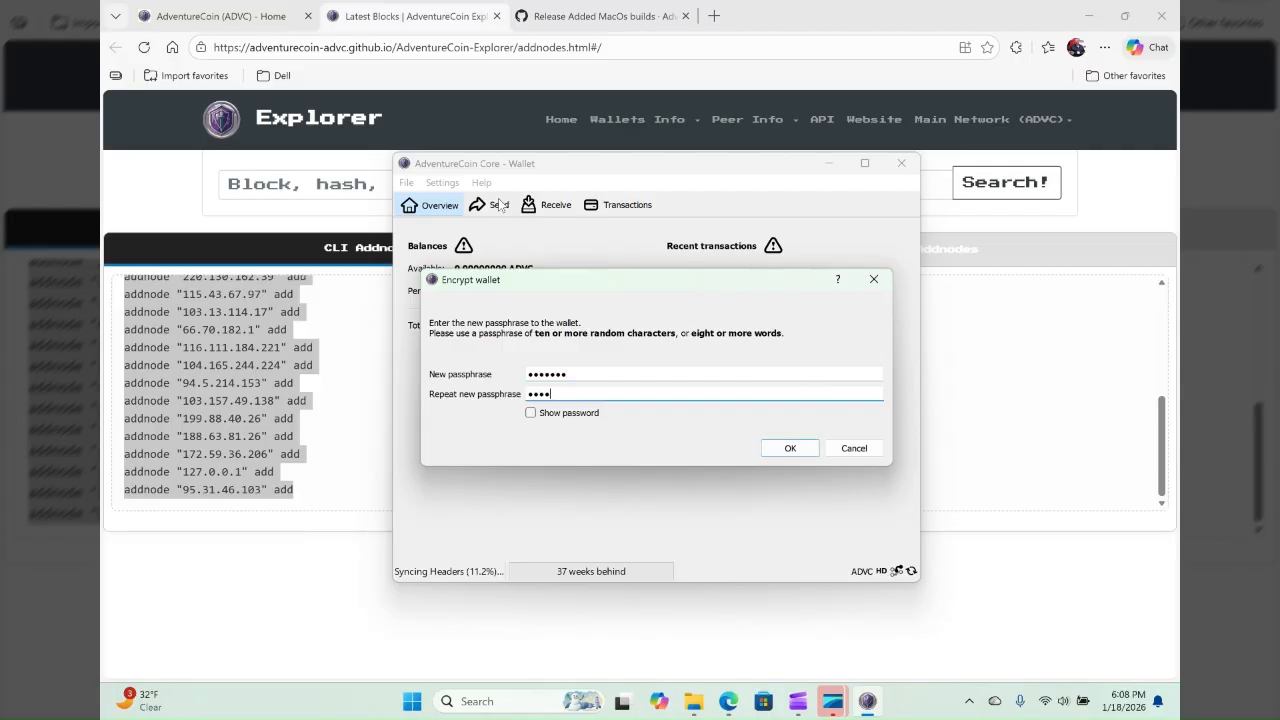
{"action": "type", "text": "•••"}
- Submit the passphrase, confirm the wallet encryption, and let AdventureCoin Core close to finish it
{"action": "left_click", "coordinate": [800, 455]}
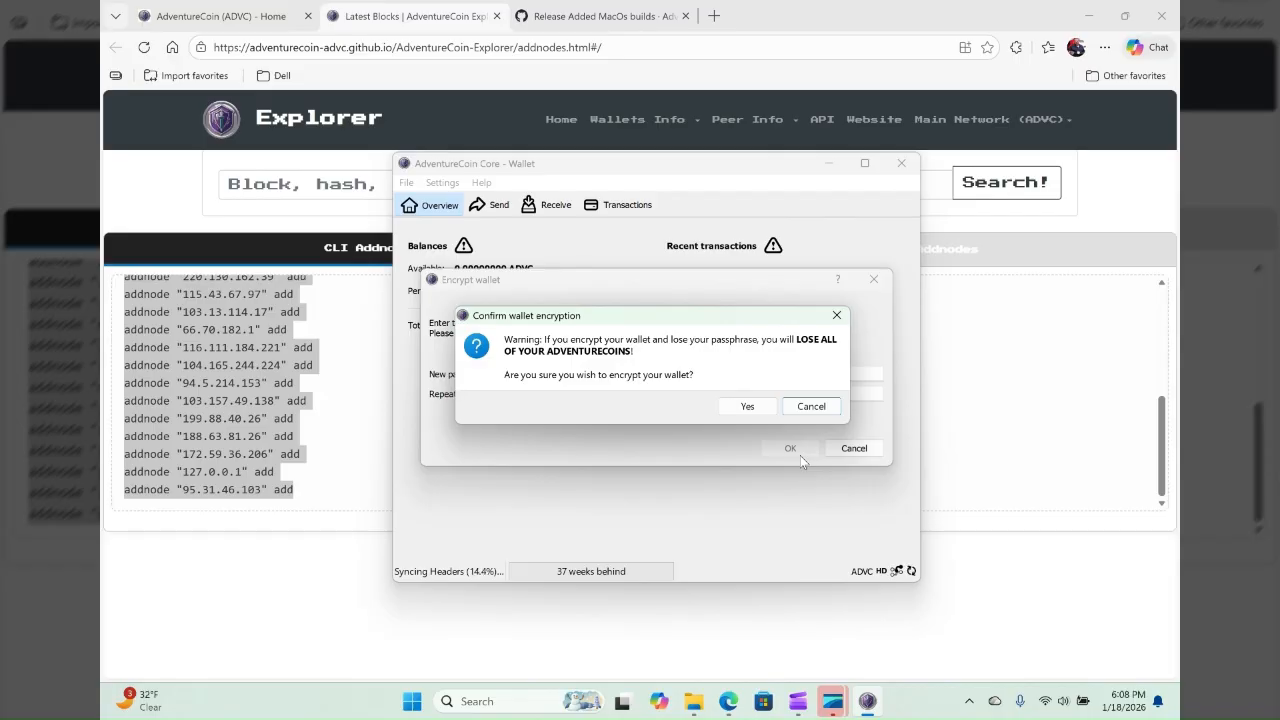
{"action": "left_click", "coordinate": [758, 407]}
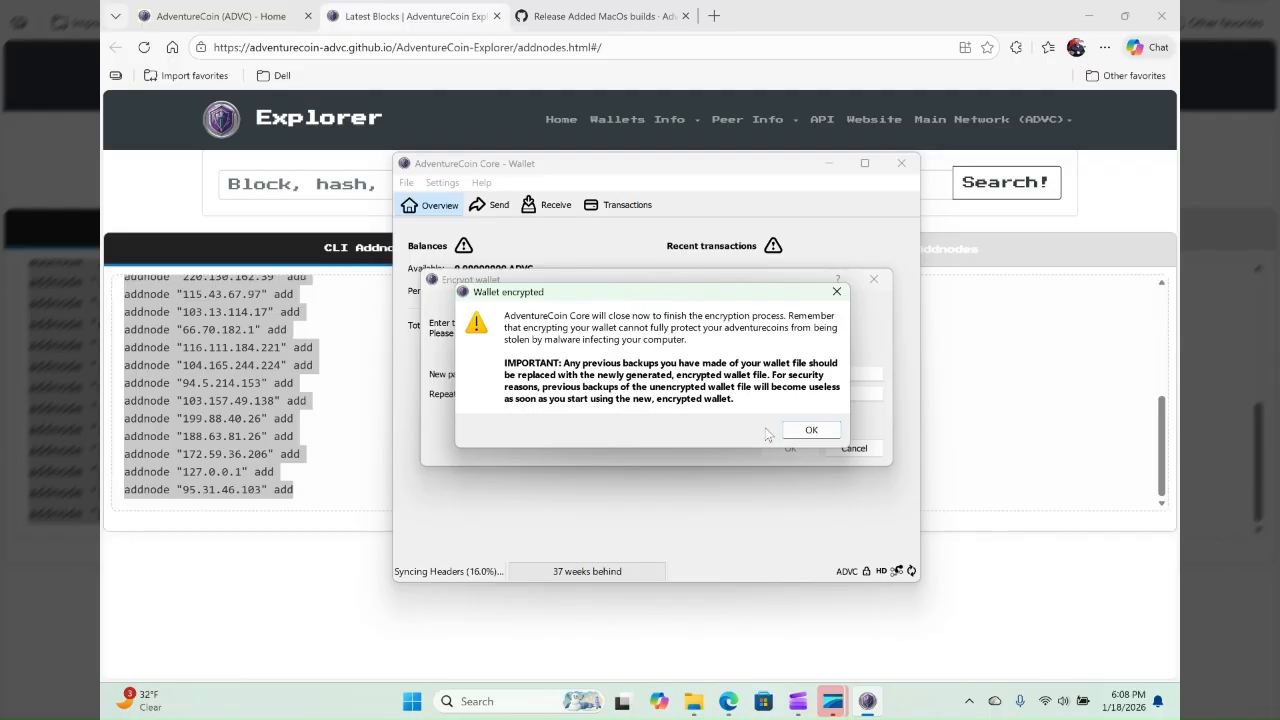
{"action": "left_click", "coordinate": [808, 430]}
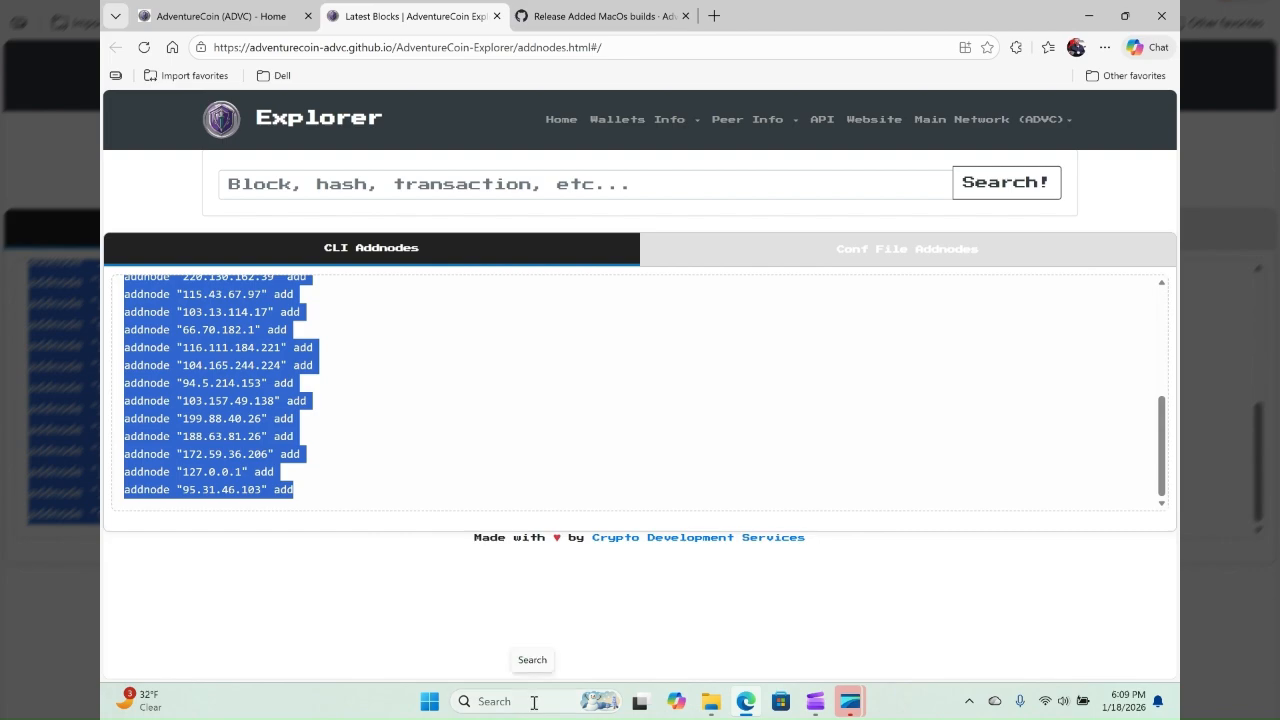
- Switch to the extracted bin folder in File Explorer and pin the adventurecoin-qt application to Start
{"action": "mouse_move", "coordinate": [713, 703]}
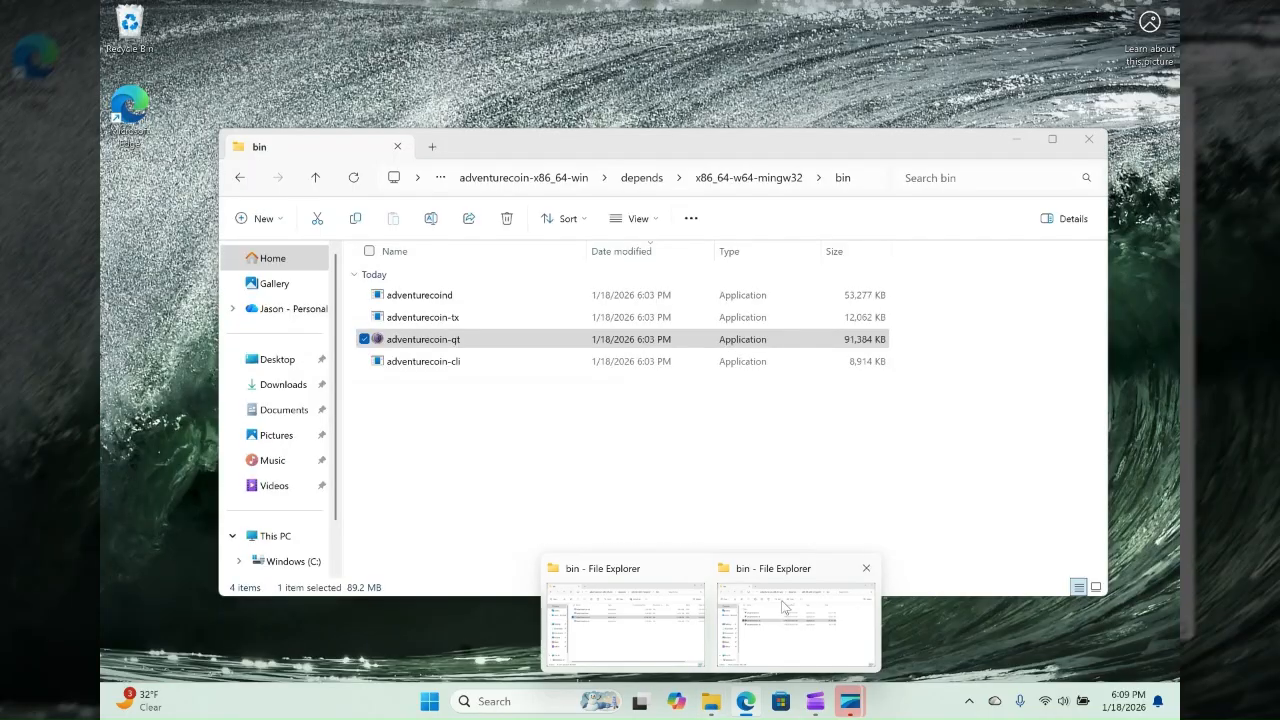
{"action": "left_click", "coordinate": [783, 605]}
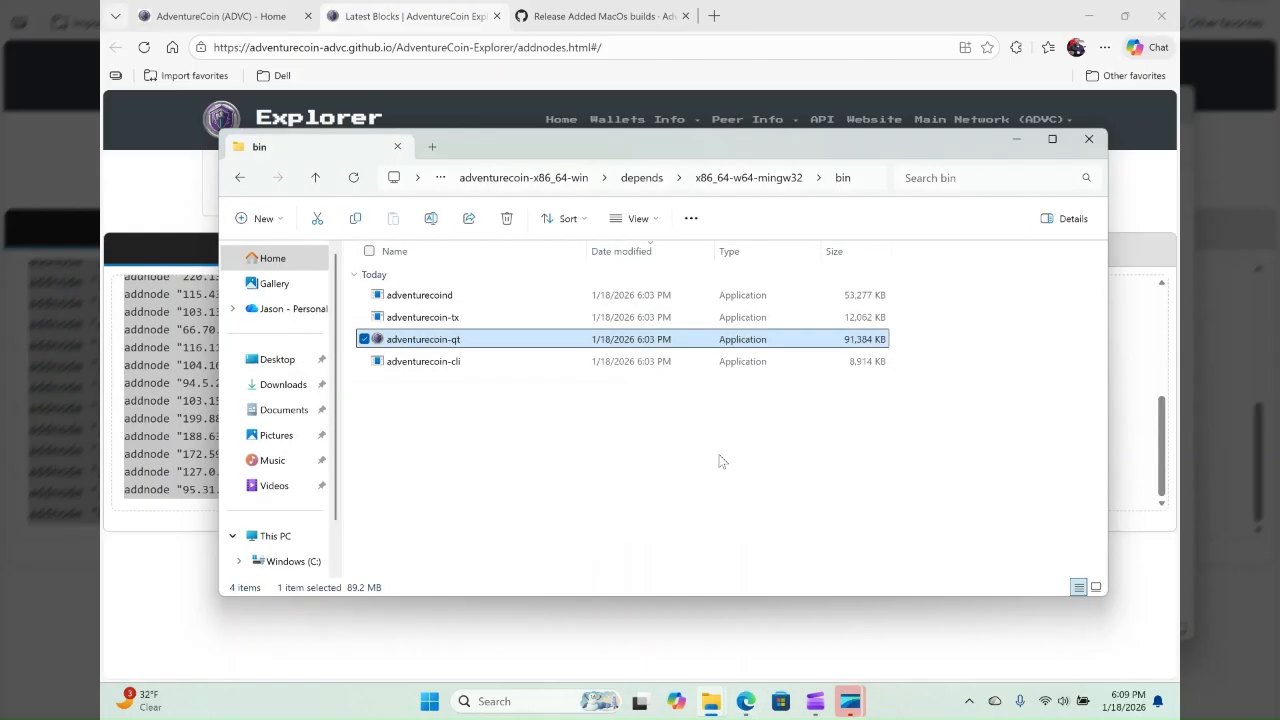
{"action": "double_click", "coordinate": [432, 348]}
{"action": "right_click", "coordinate": [432, 346]}
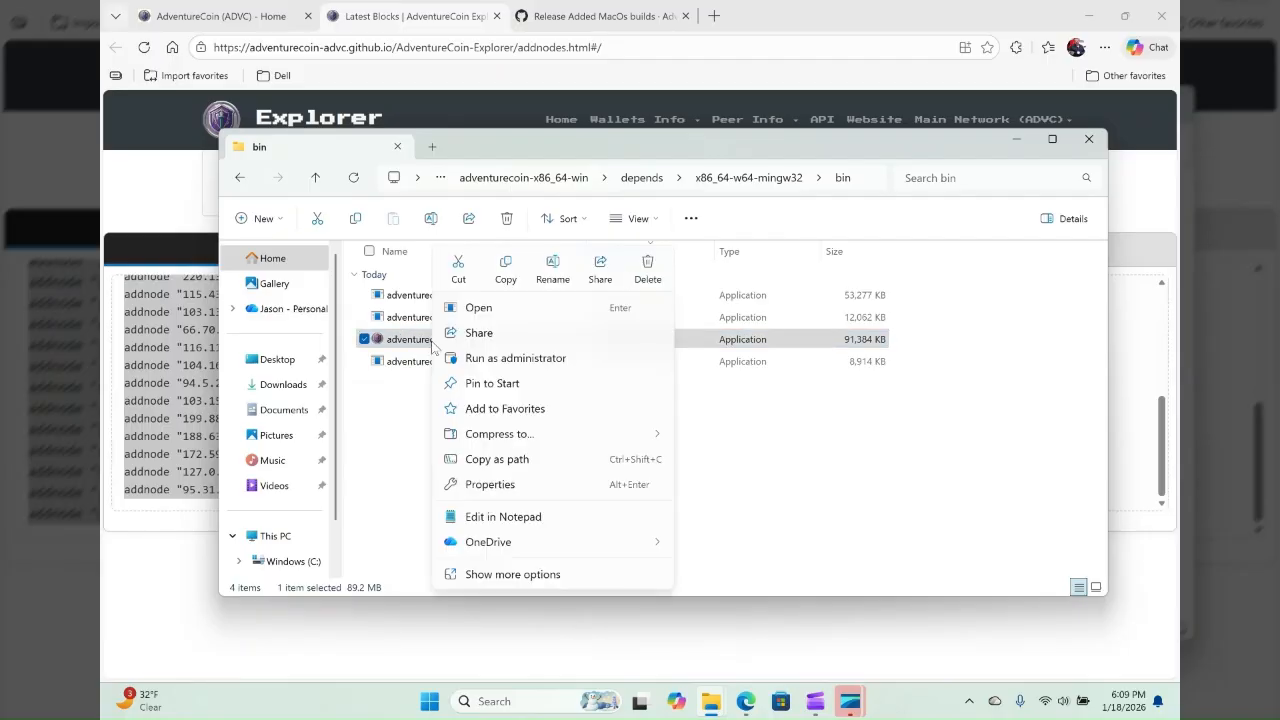
{"action": "left_click", "coordinate": [505, 386]}
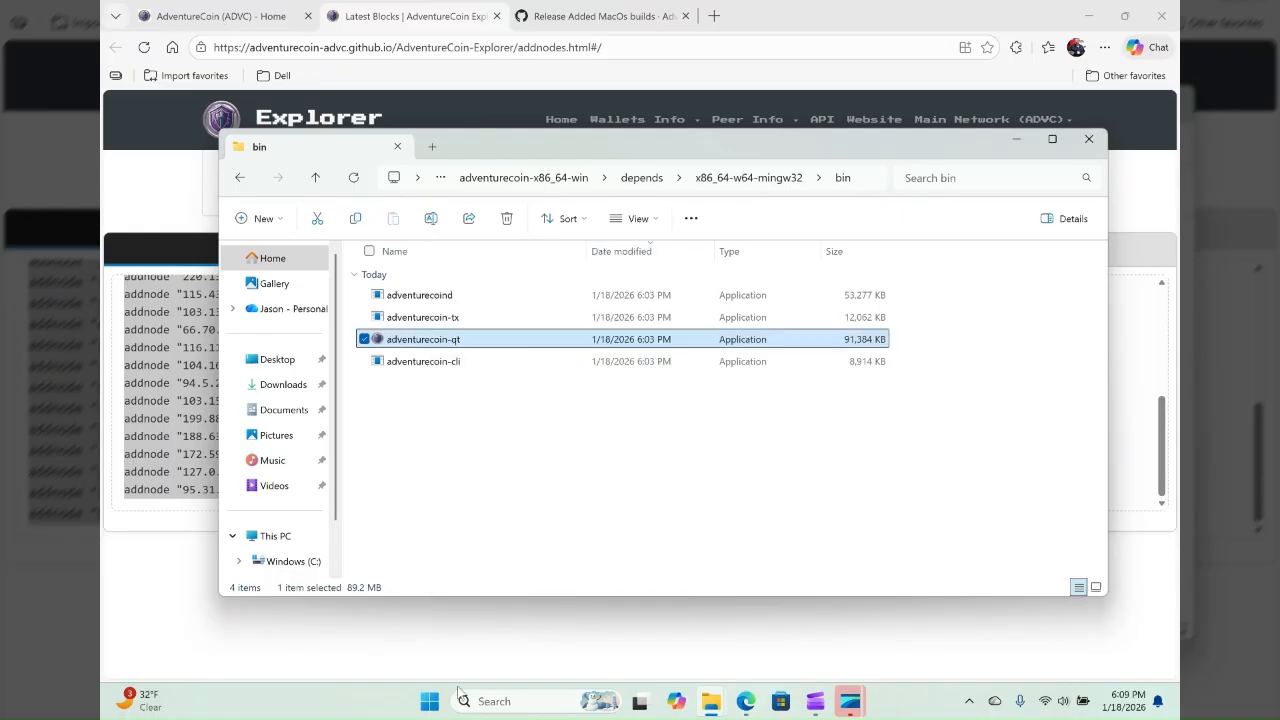
- Relaunch the wallet from its pinned adventurecoin-qt shortcut and hide the synchronization notice
{"action": "left_click", "coordinate": [430, 701]}
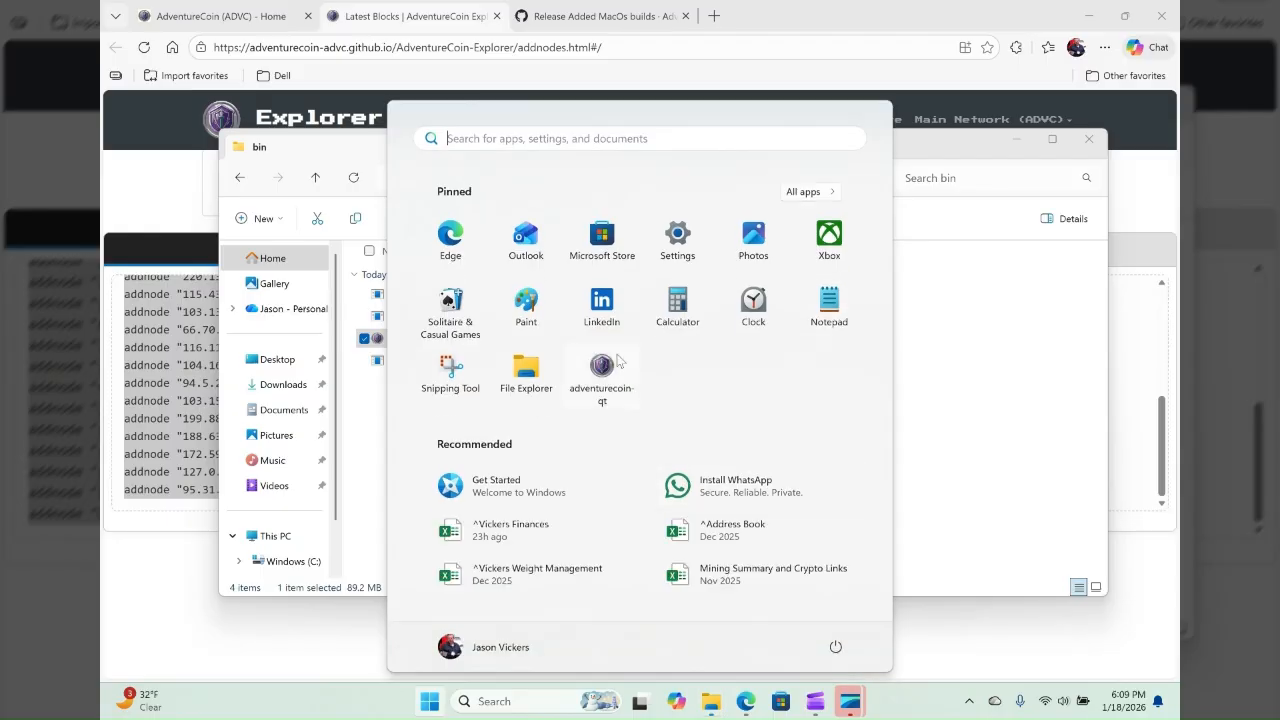
{"action": "left_click", "coordinate": [610, 366]}
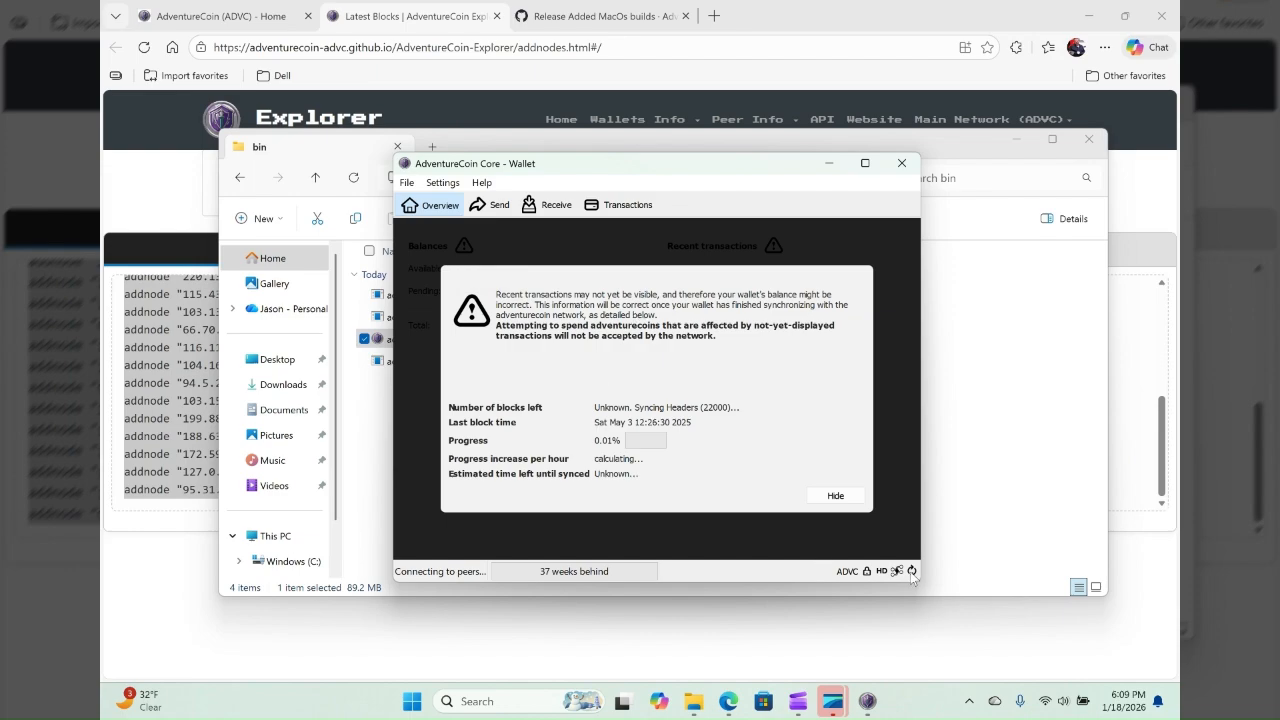
{"action": "mouse_move", "coordinate": [912, 575]}
{"action": "left_click", "coordinate": [836, 497]}
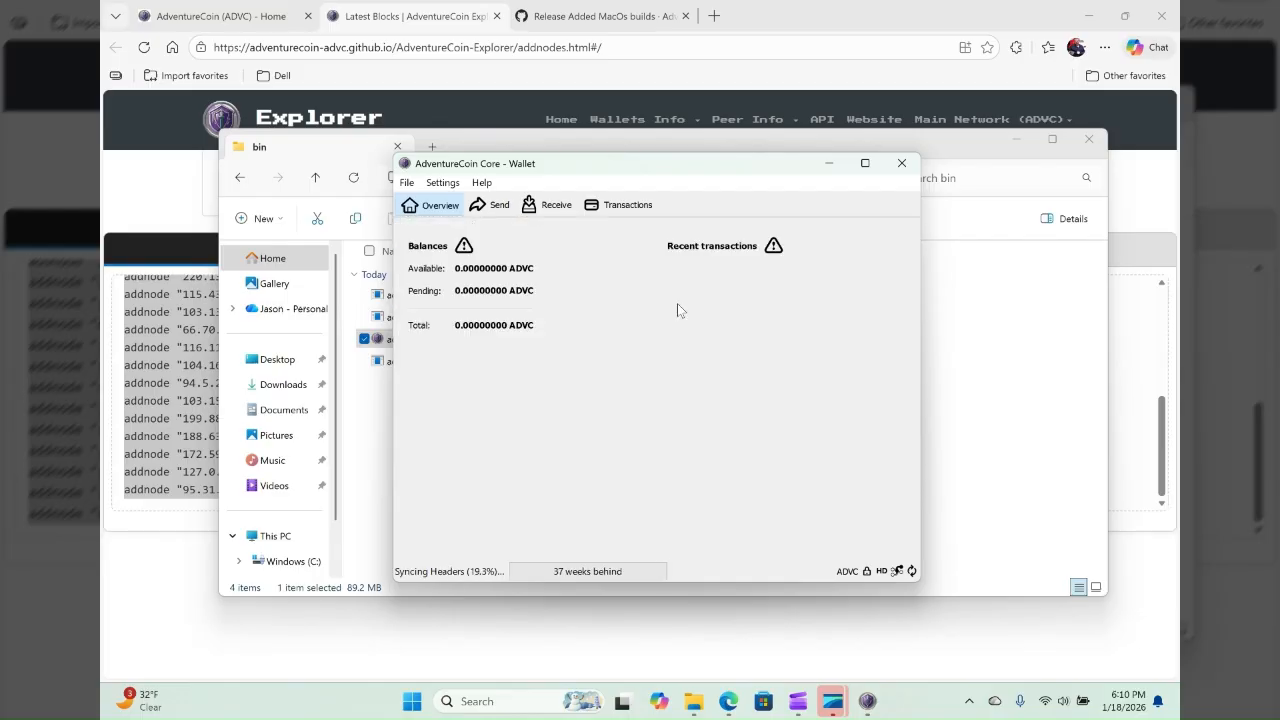
- Look through the wallet's Receive and Send pages and return to the overview
{"action": "left_click", "coordinate": [545, 206]}
{"action": "left_click", "coordinate": [432, 206]}
{"action": "left_click", "coordinate": [492, 205]}
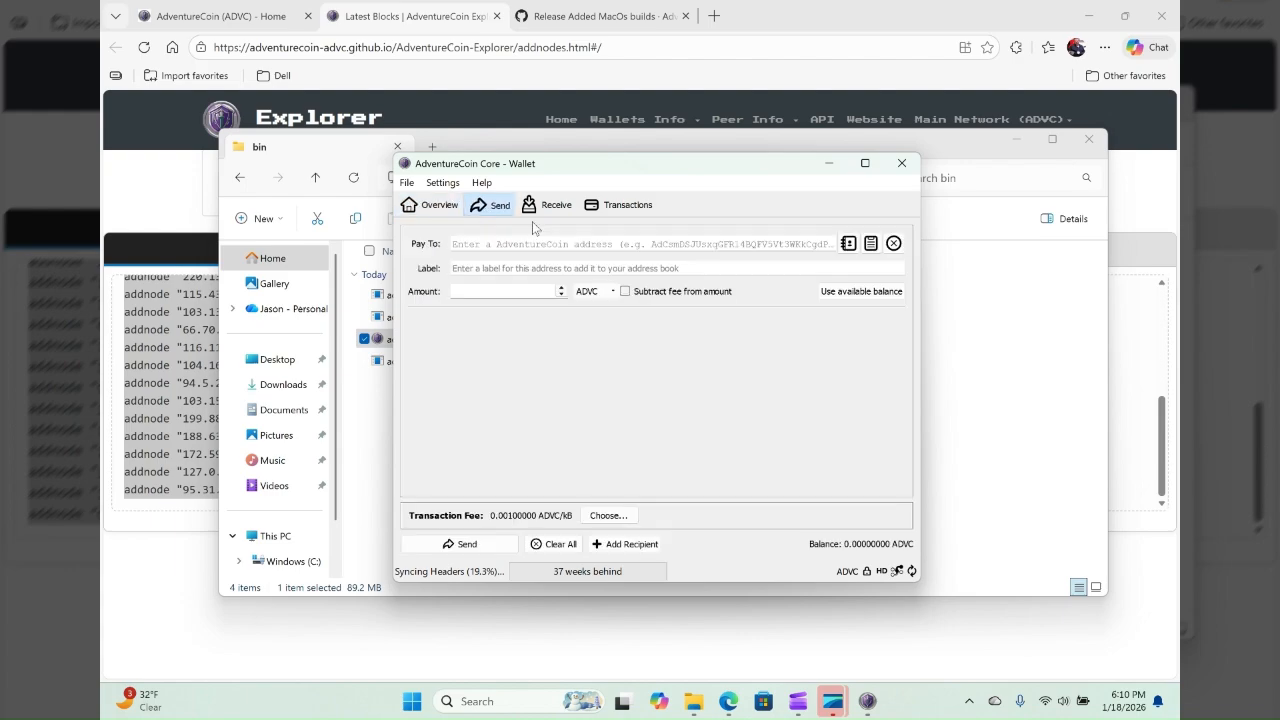
{"action": "left_click", "coordinate": [547, 206]}
{"action": "left_click", "coordinate": [450, 207]}
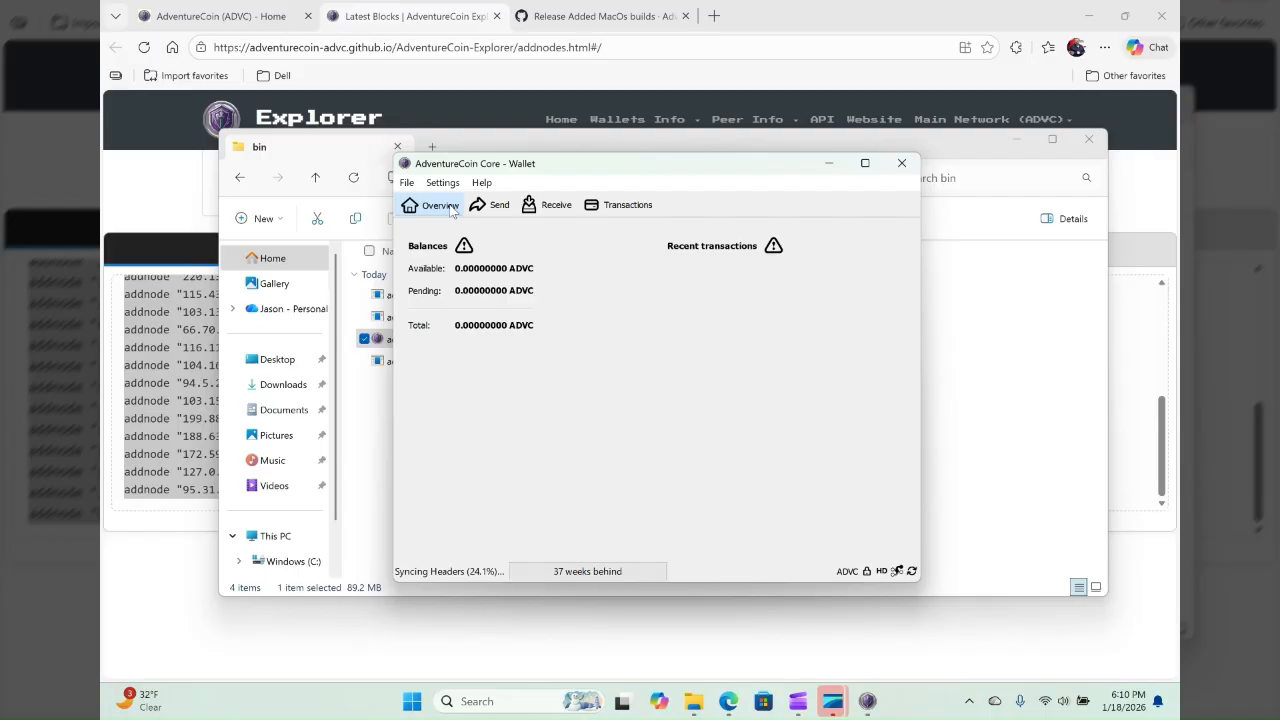
- Back up the wallet to the Desktop as a Wallet Data file named with the owner's surname followed by "Wallet Backup"
{"action": "left_click", "coordinate": [407, 183]}
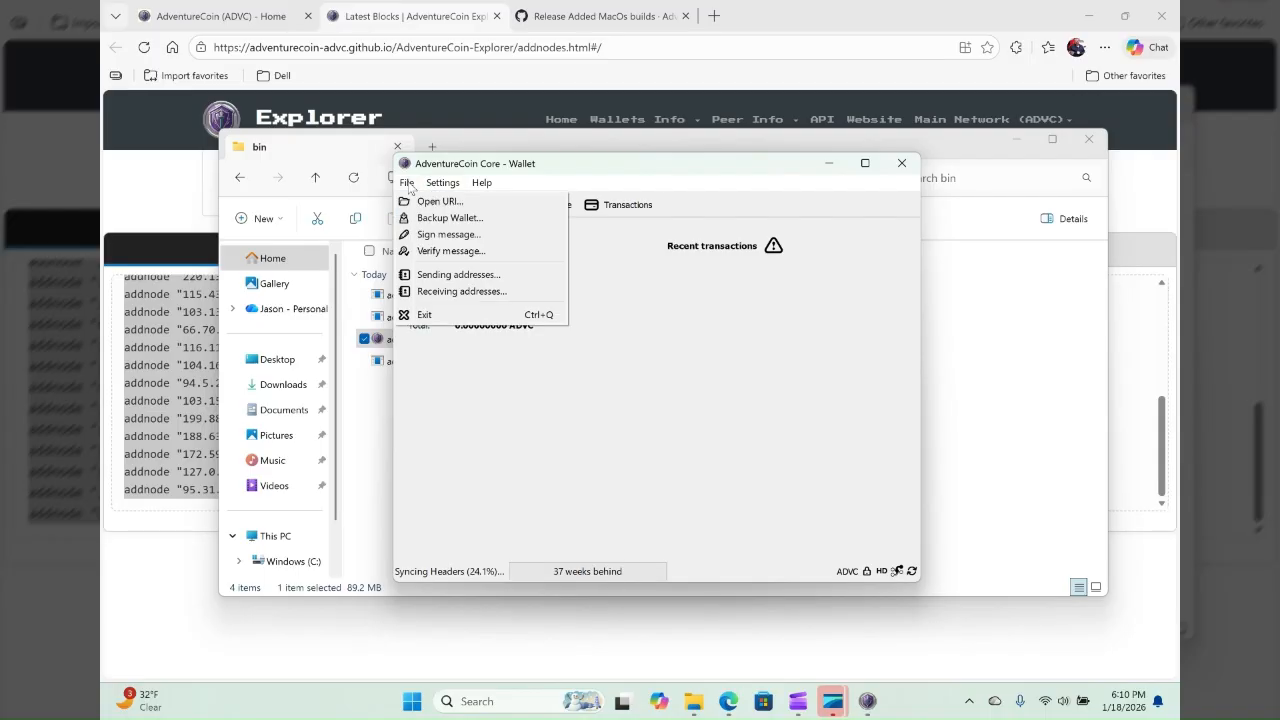
{"action": "left_click", "coordinate": [449, 219]}
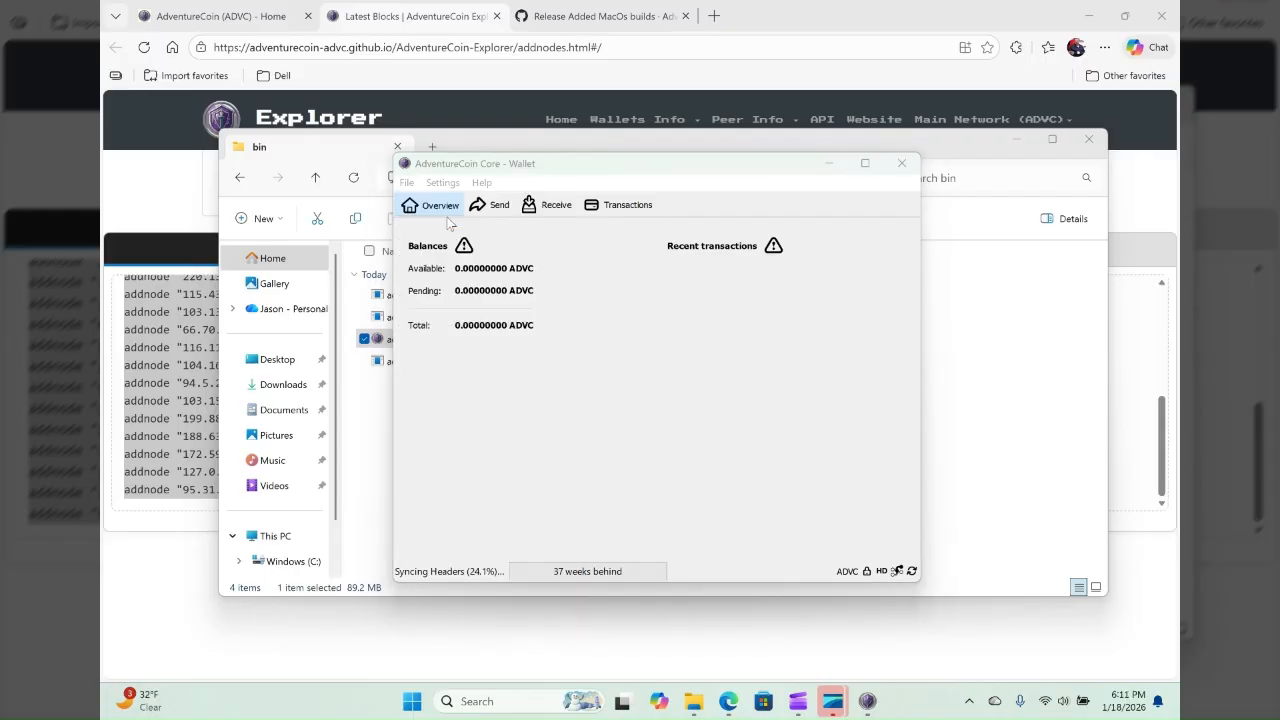
{"action": "left_click", "coordinate": [455, 324]}
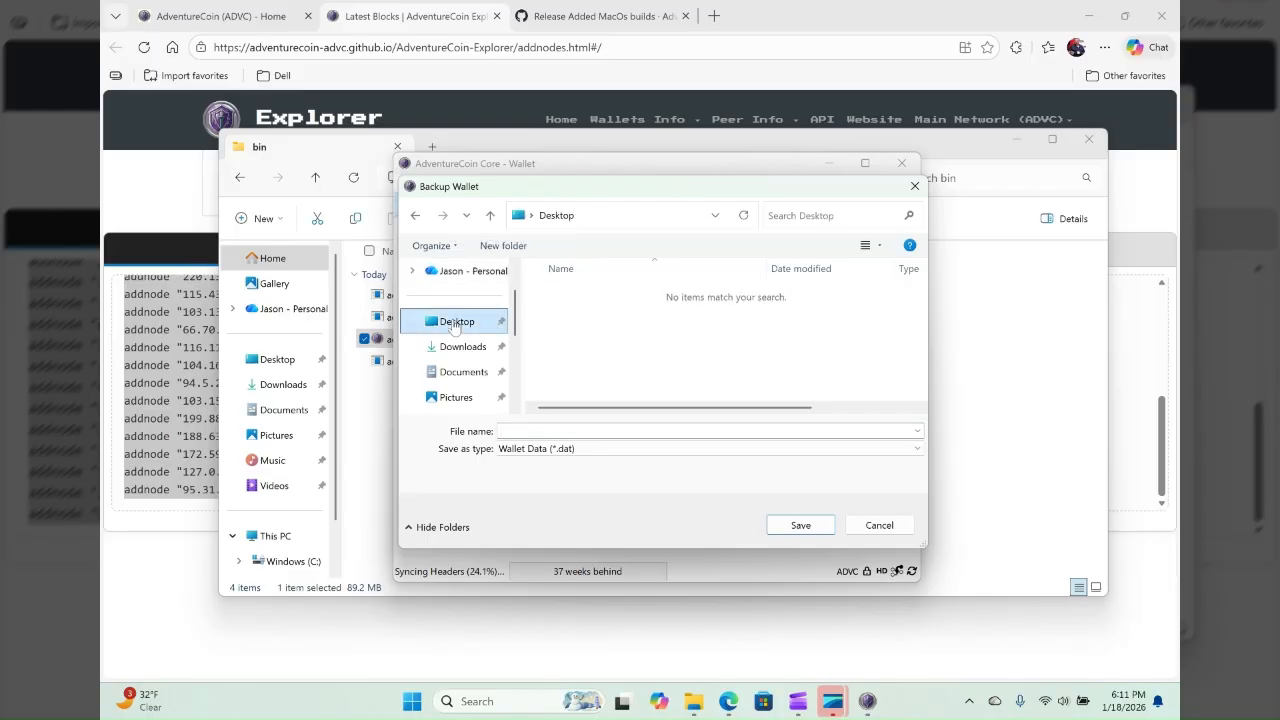
{"action": "left_click", "coordinate": [553, 431]}
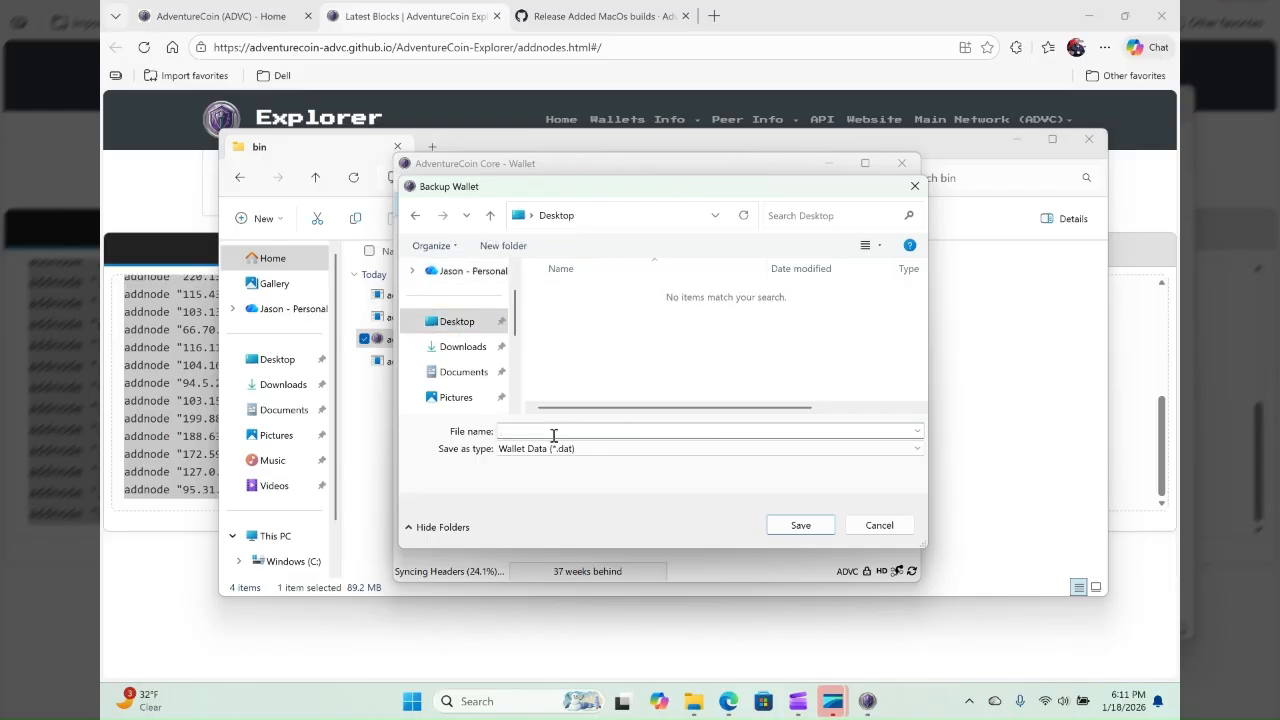
{"action": "type", "text": "Vickers Wallet Backup"}
{"action": "left_click_drag", "start_coordinate": [514, 320], "coordinate": [513, 383]}
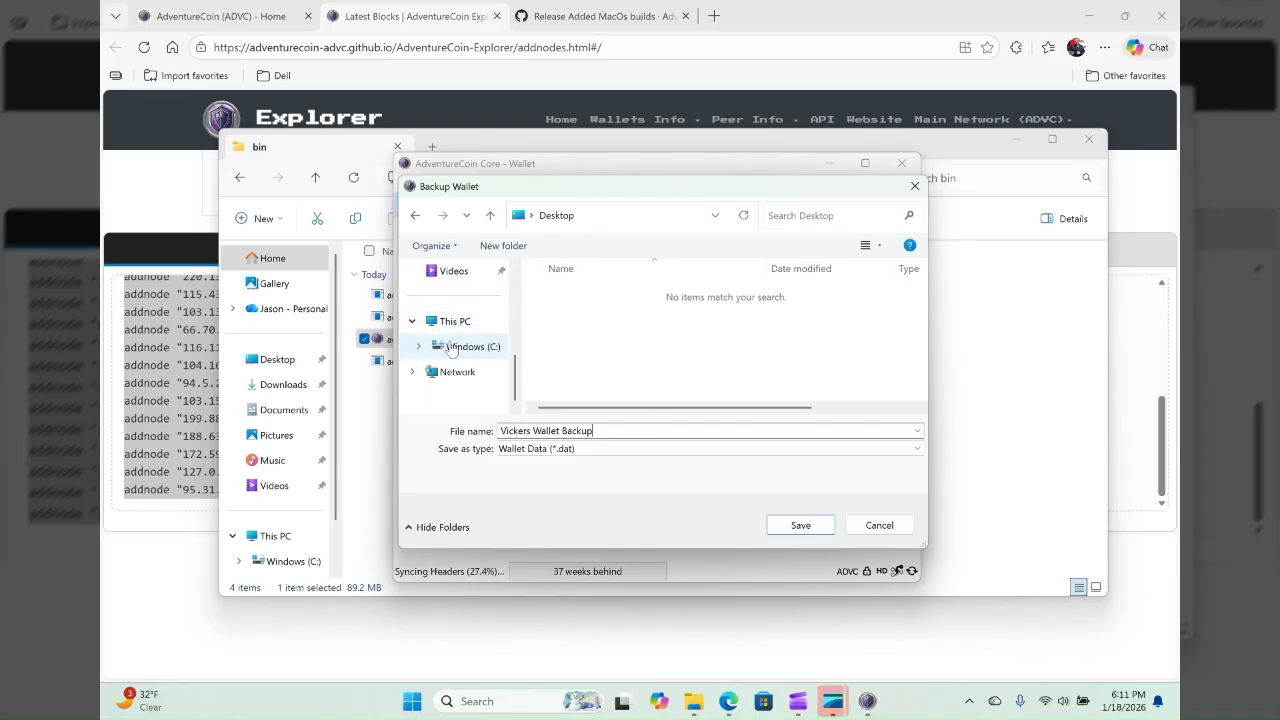
{"action": "left_click", "coordinate": [800, 525]}
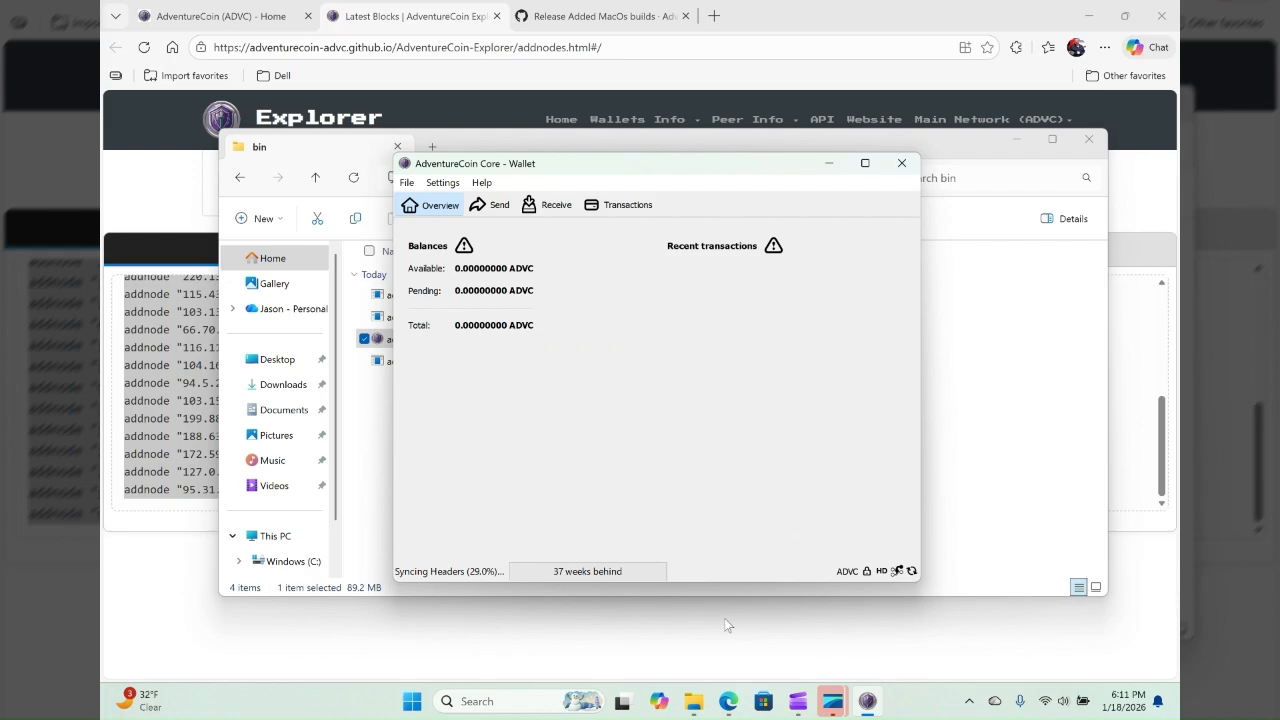
- Close the extracted bin folder window and bring the other File Explorer window, showing the zipped bin folder, to the front
{"action": "left_click", "coordinate": [699, 702]}
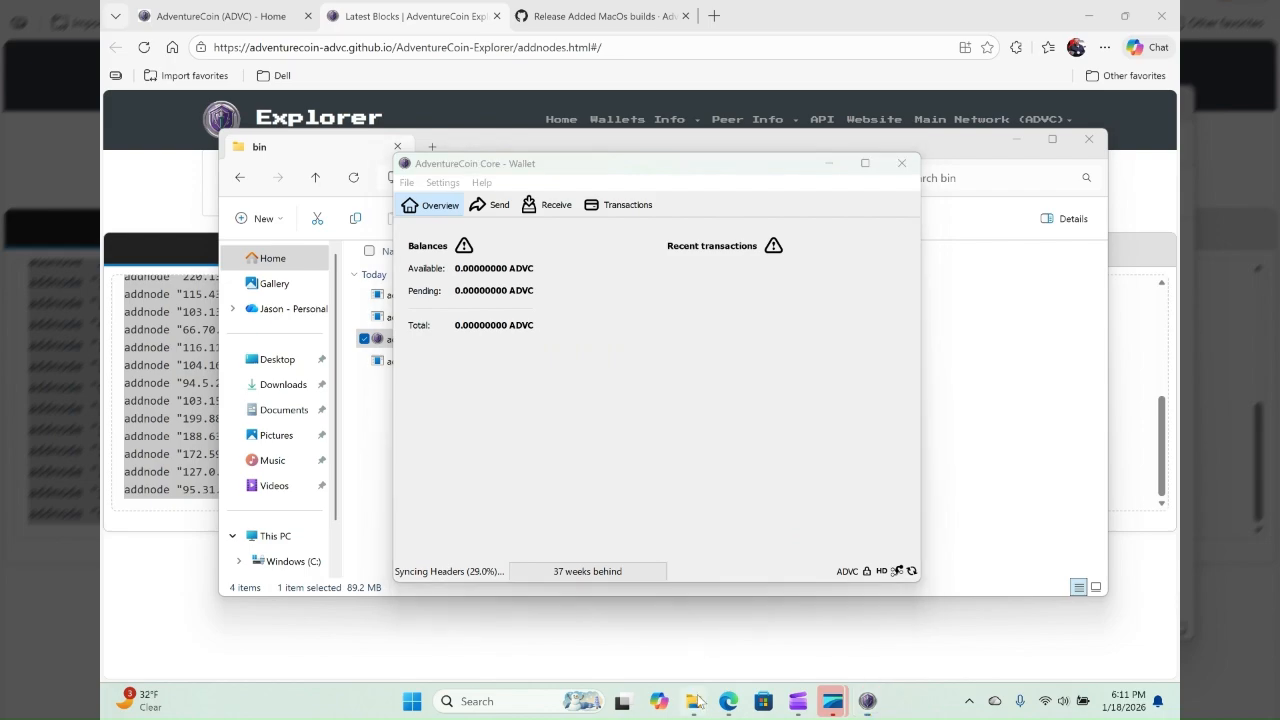
{"action": "mouse_move", "coordinate": [697, 704]}
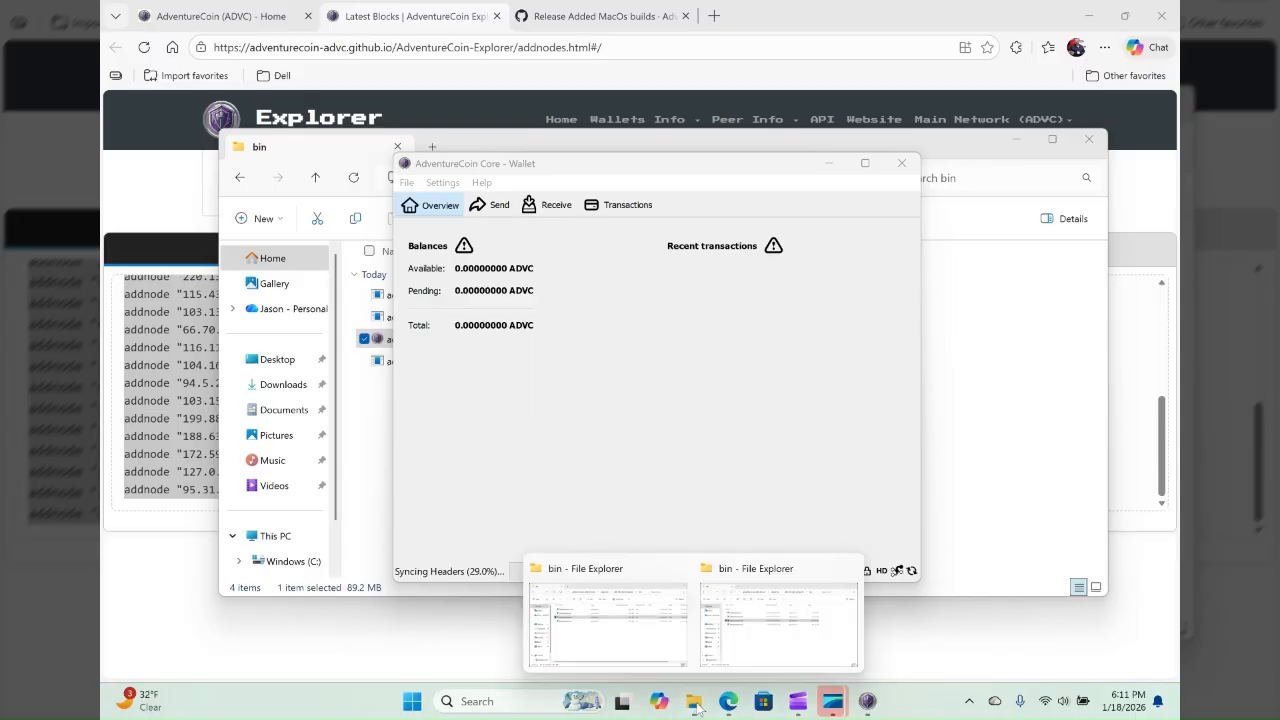
{"action": "left_click", "coordinate": [848, 568]}
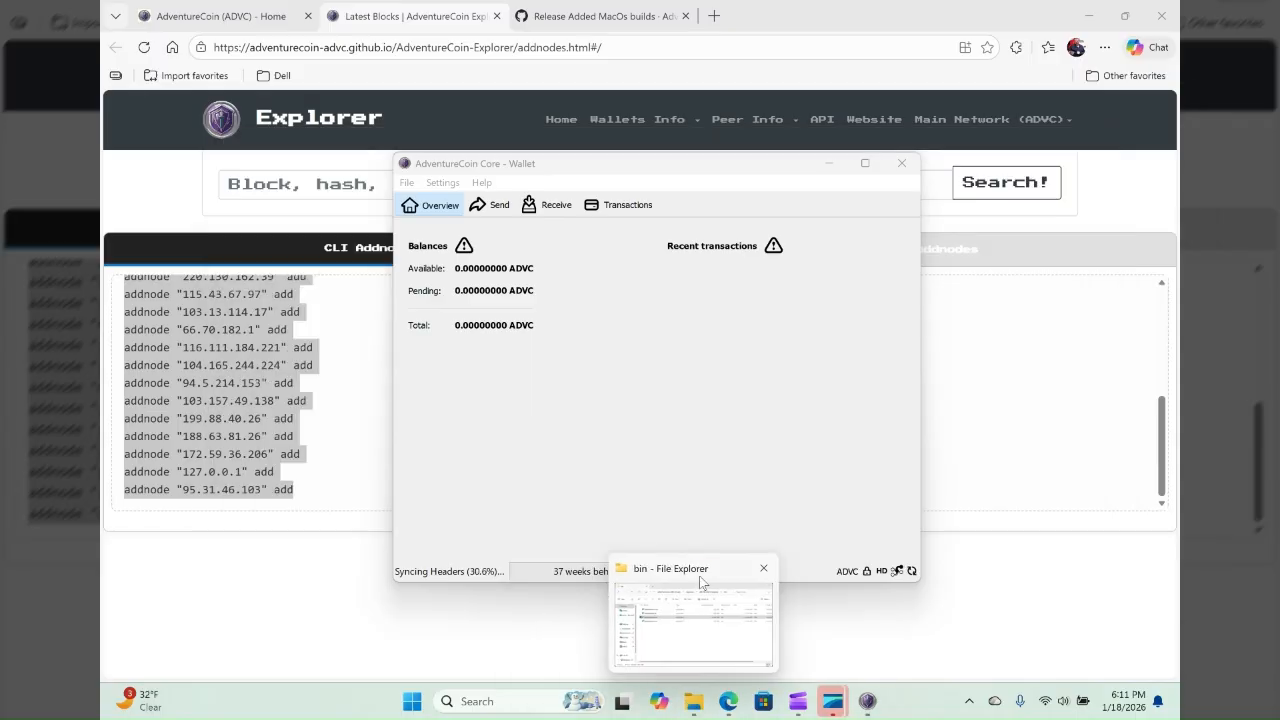
{"action": "left_click", "coordinate": [701, 583]}
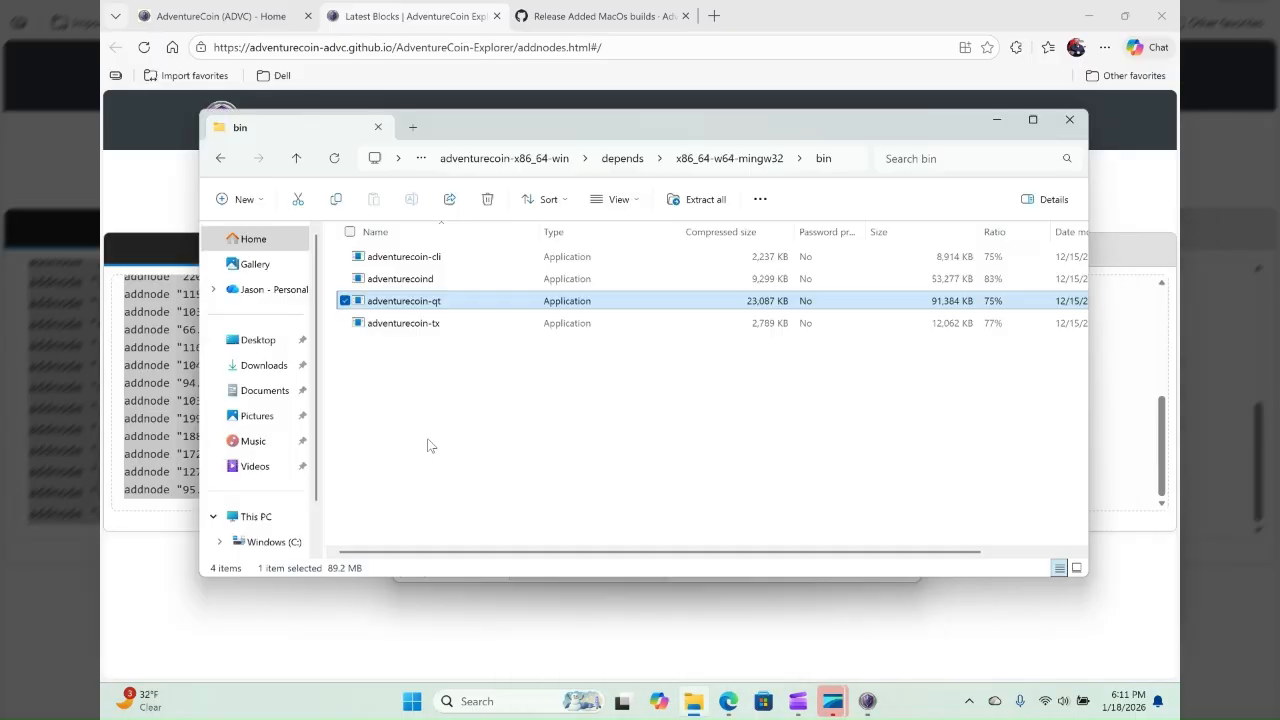
- Browse to the root of the Windows (C:) drive through This PC
{"action": "scroll", "coordinate": [265, 460], "scroll_direction": "down", "scroll_amount": 2}
{"action": "left_click", "coordinate": [256, 461]}
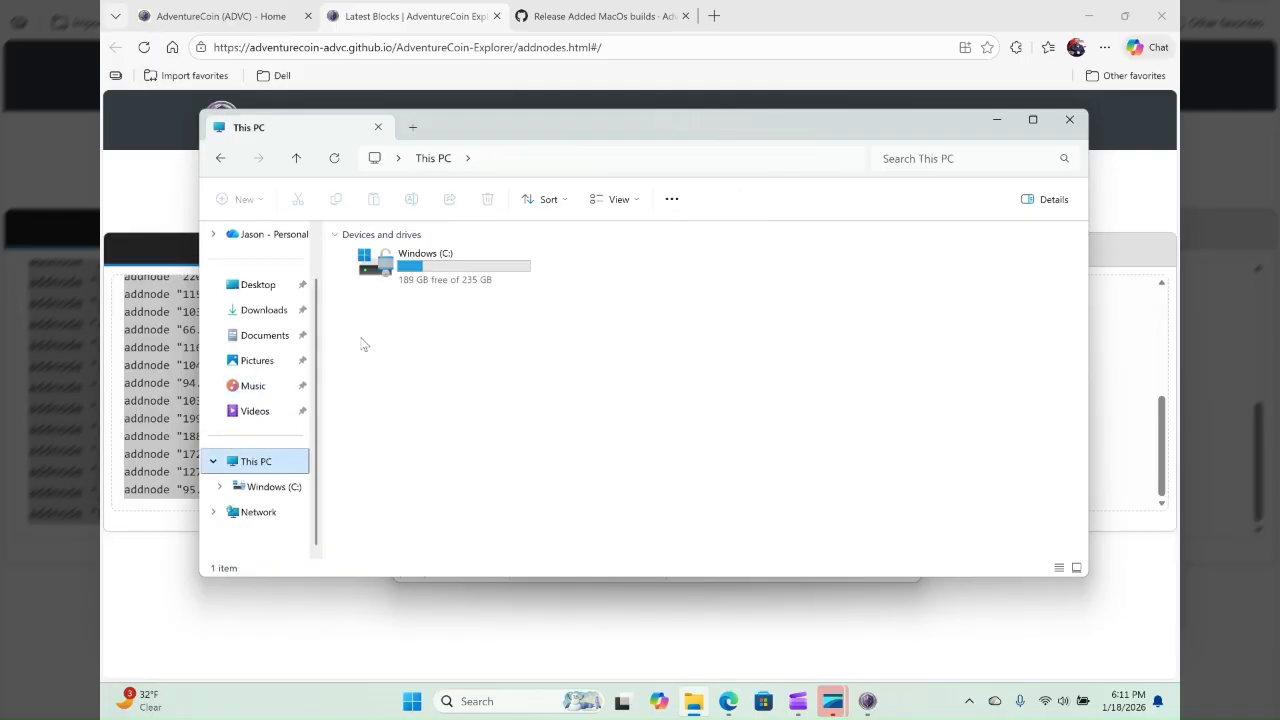
{"action": "left_click", "coordinate": [428, 266]}
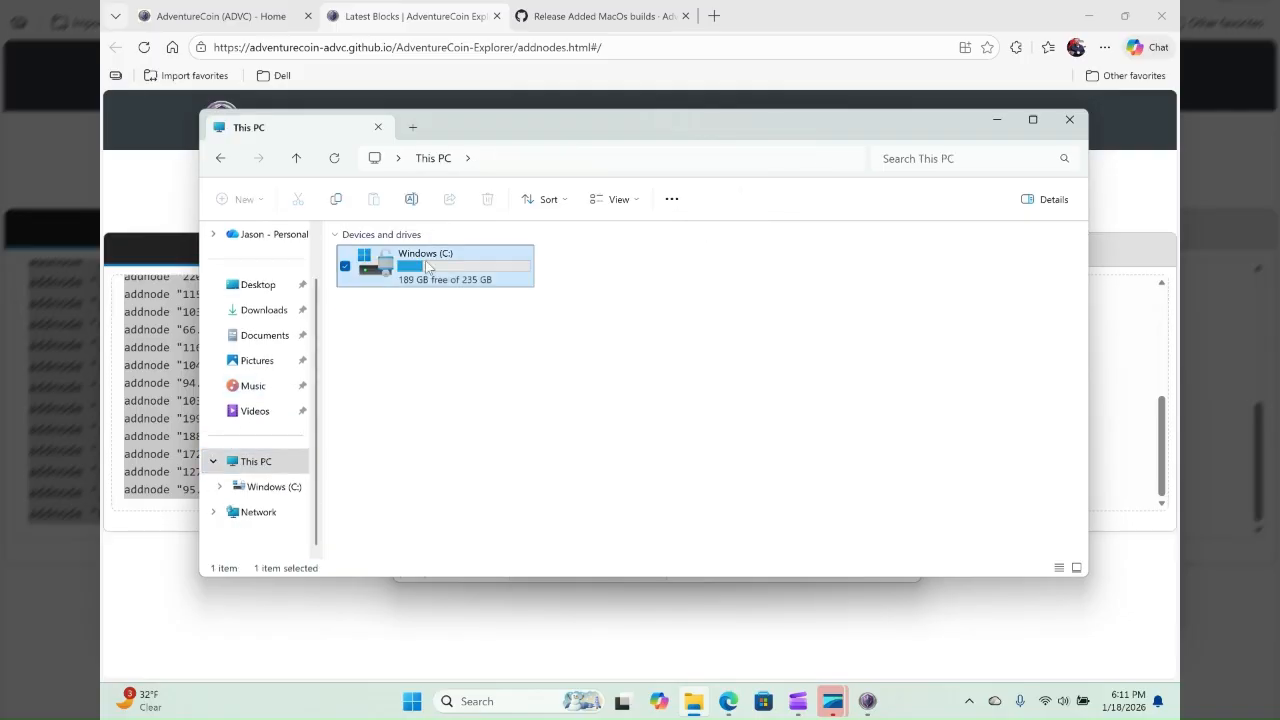
{"action": "double_click", "coordinate": [428, 266]}
{"action": "left_click", "coordinate": [488, 337]}
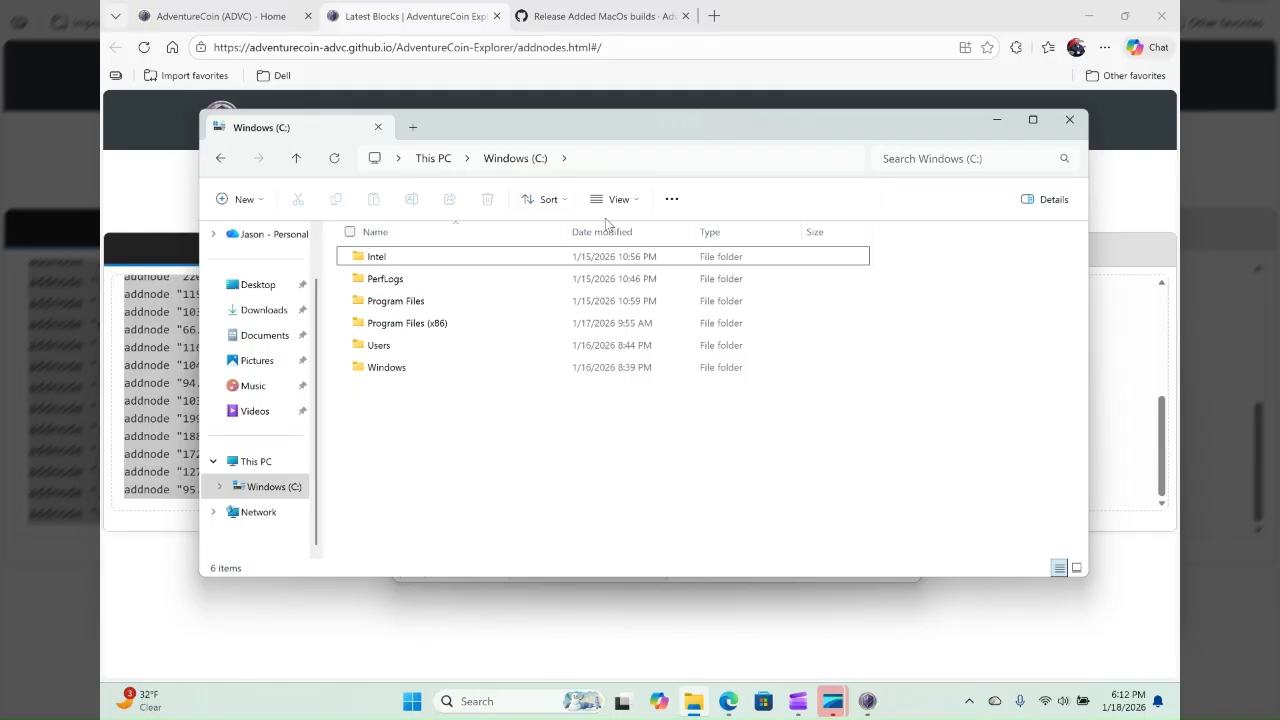
- Turn on the display of hidden items in File Explorer
{"action": "left_click", "coordinate": [619, 199]}
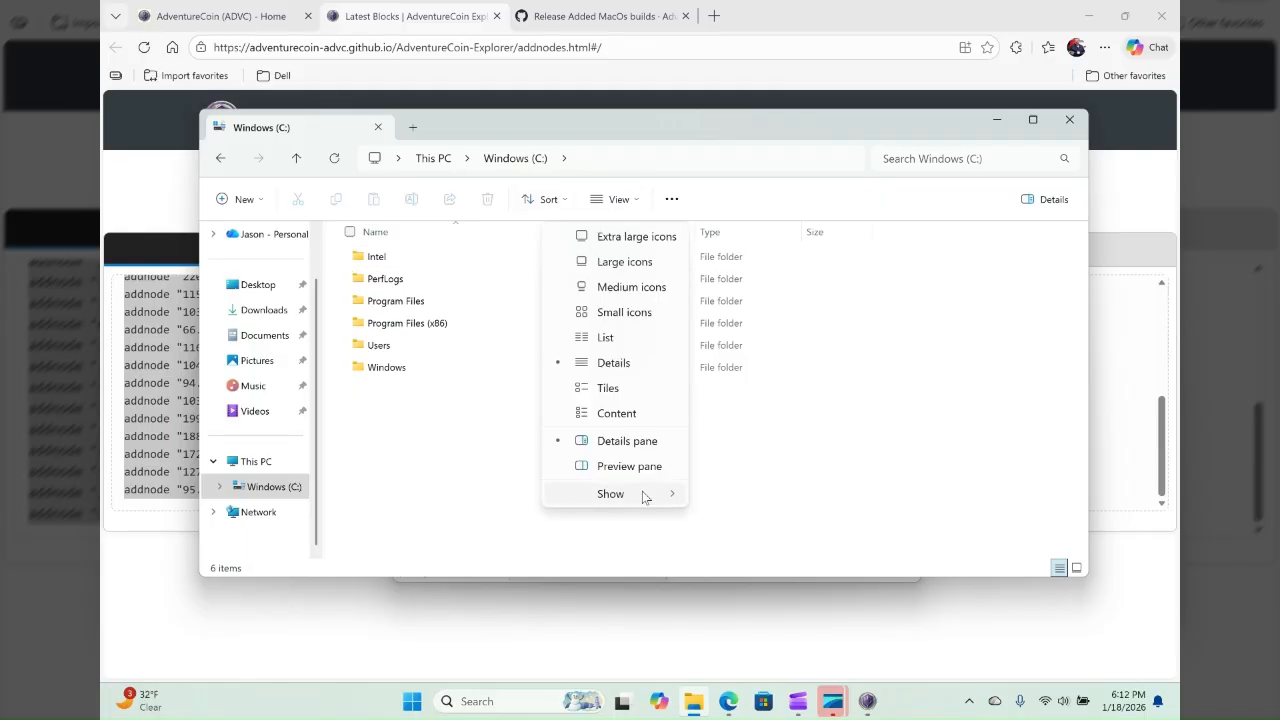
{"action": "mouse_move", "coordinate": [643, 497]}
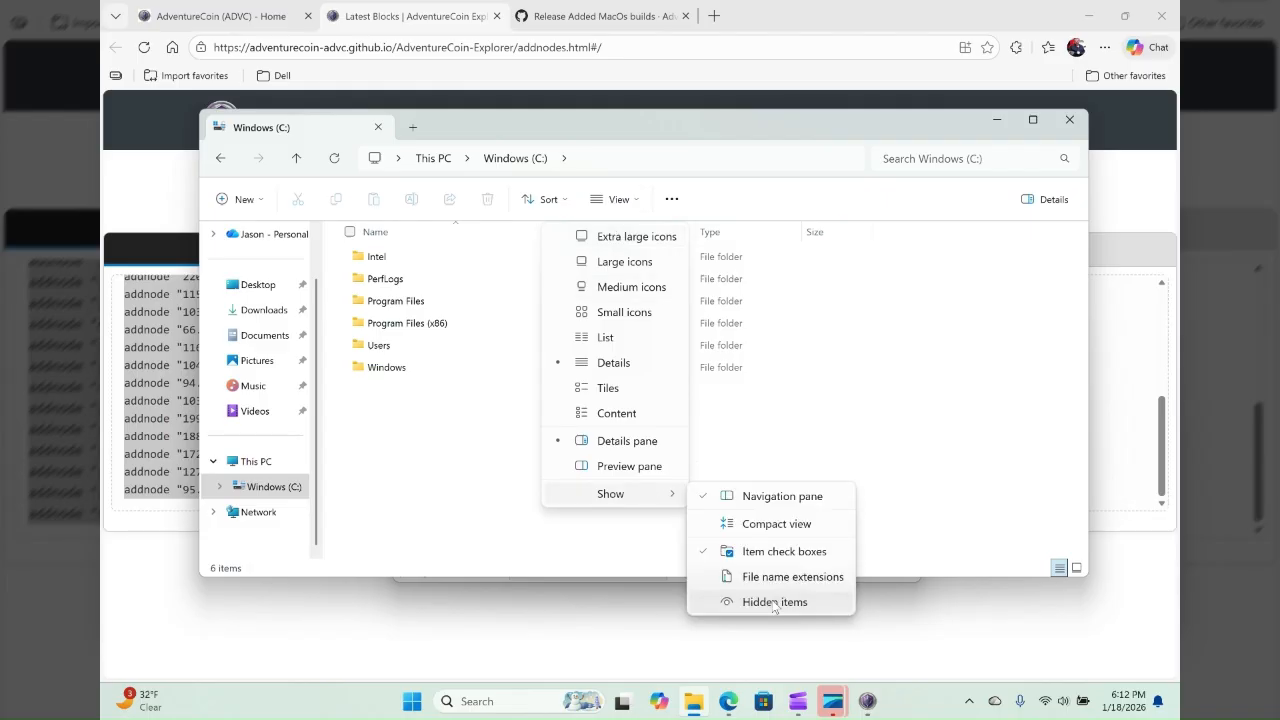
{"action": "left_click", "coordinate": [774, 603]}
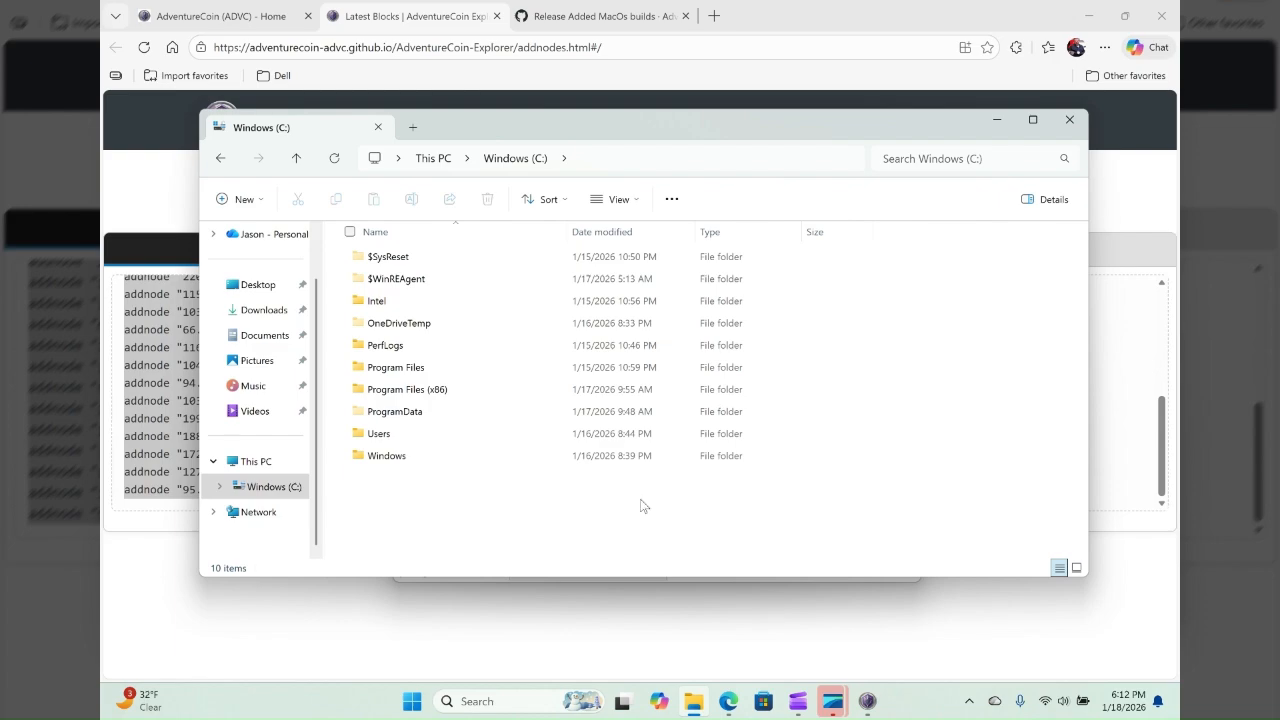
- Open the account's profile folder under Users and check that the Hidden items option is enabled
{"action": "double_click", "coordinate": [387, 435]}
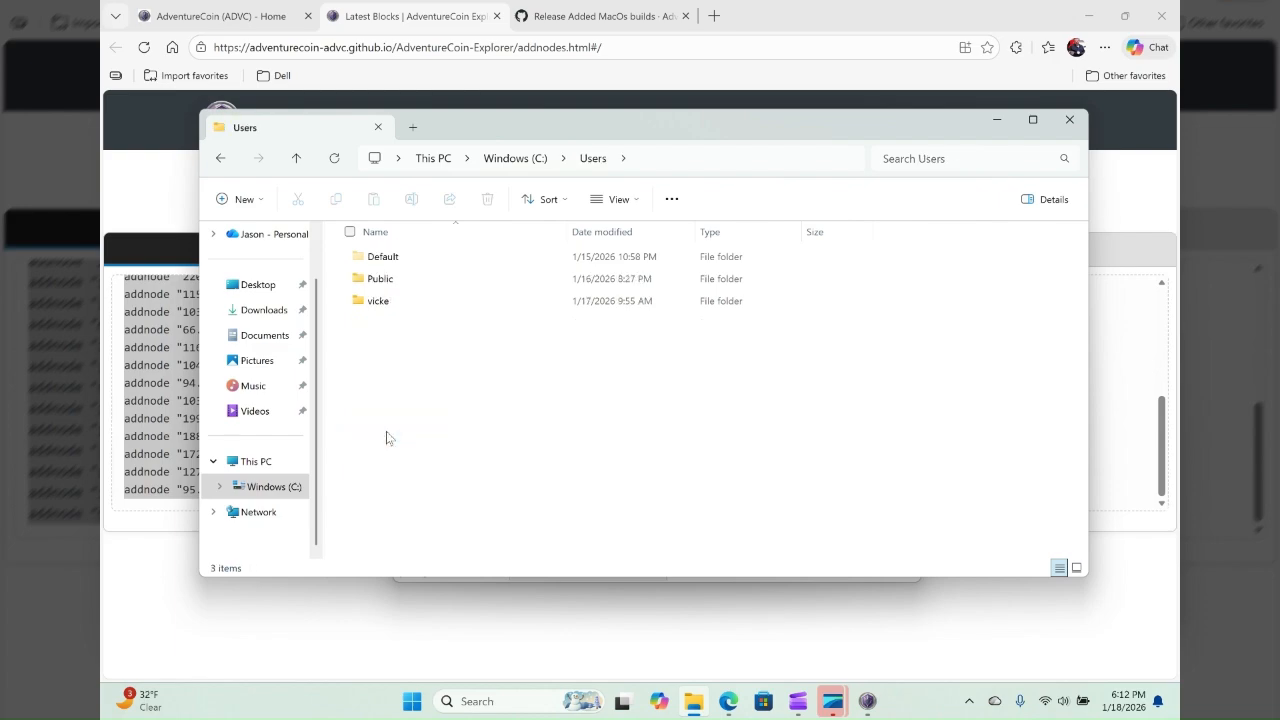
{"action": "double_click", "coordinate": [401, 302]}
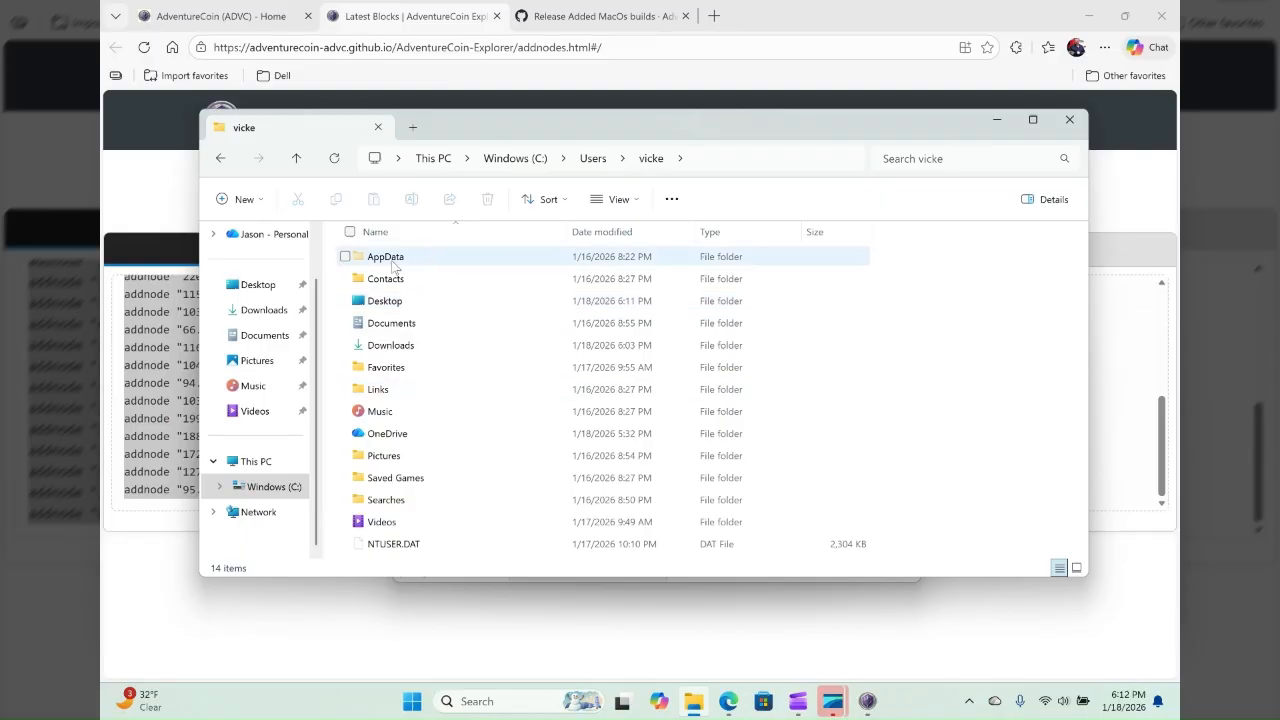
{"action": "left_click", "coordinate": [620, 200]}
{"action": "mouse_move", "coordinate": [660, 502]}
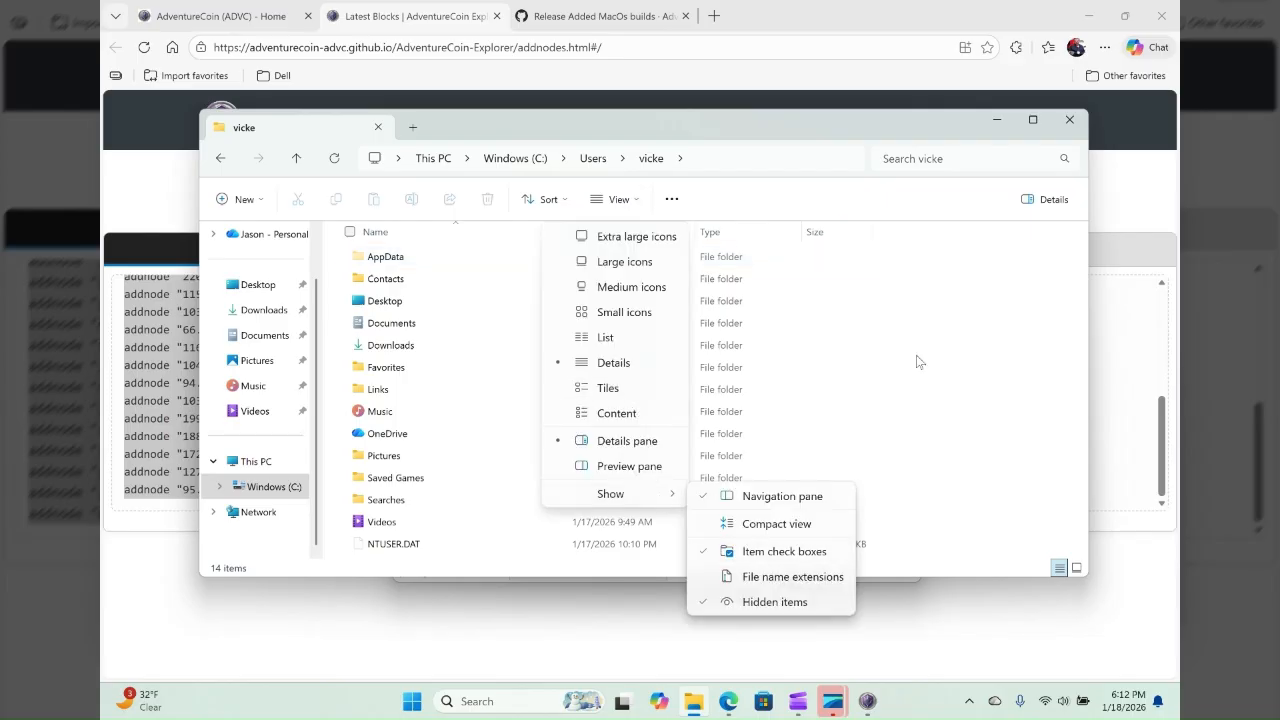
- Go through the profile's AppData and Roaming folders to open the AdventureCoin data folder
{"action": "left_click", "coordinate": [397, 258]}
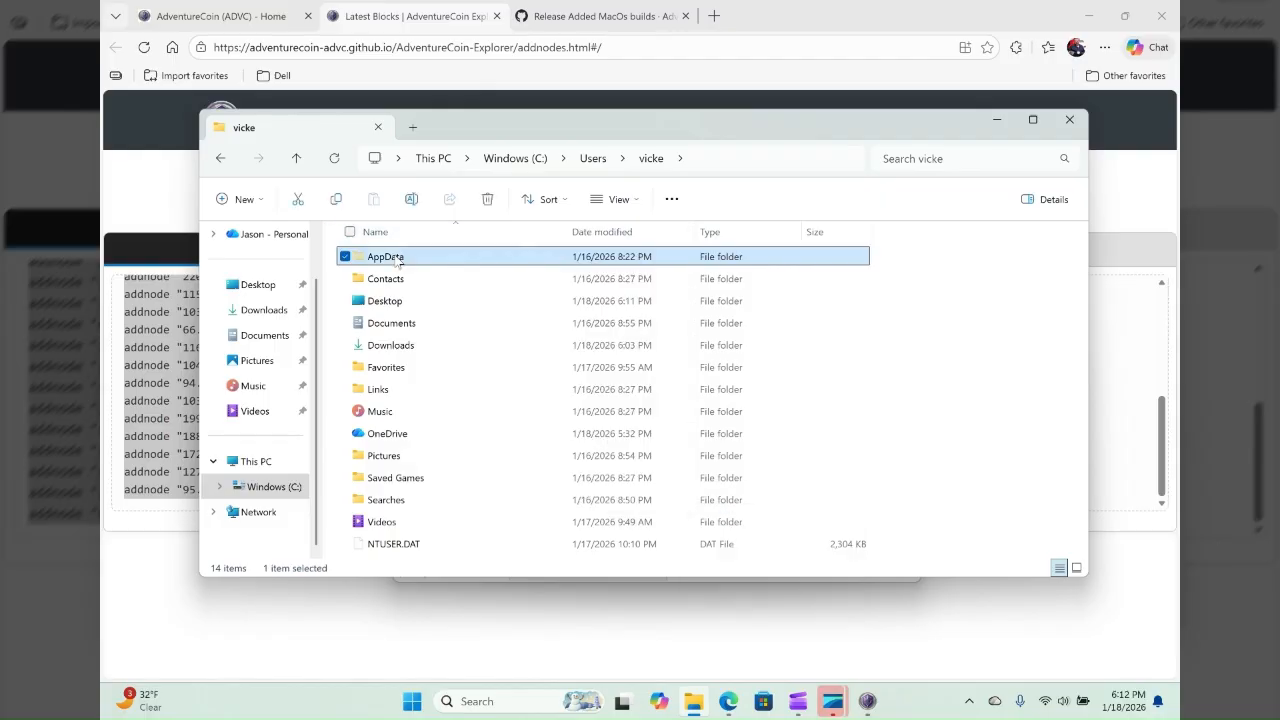
{"action": "double_click", "coordinate": [397, 258]}
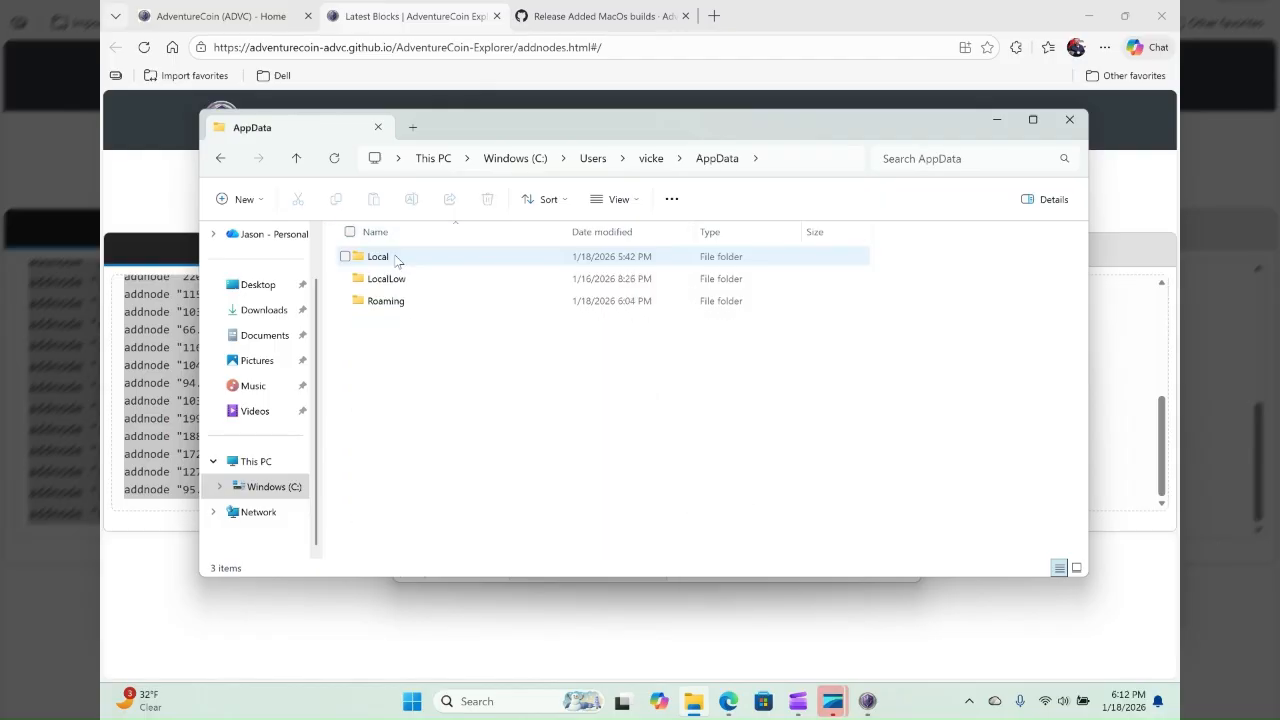
{"action": "double_click", "coordinate": [477, 303]}
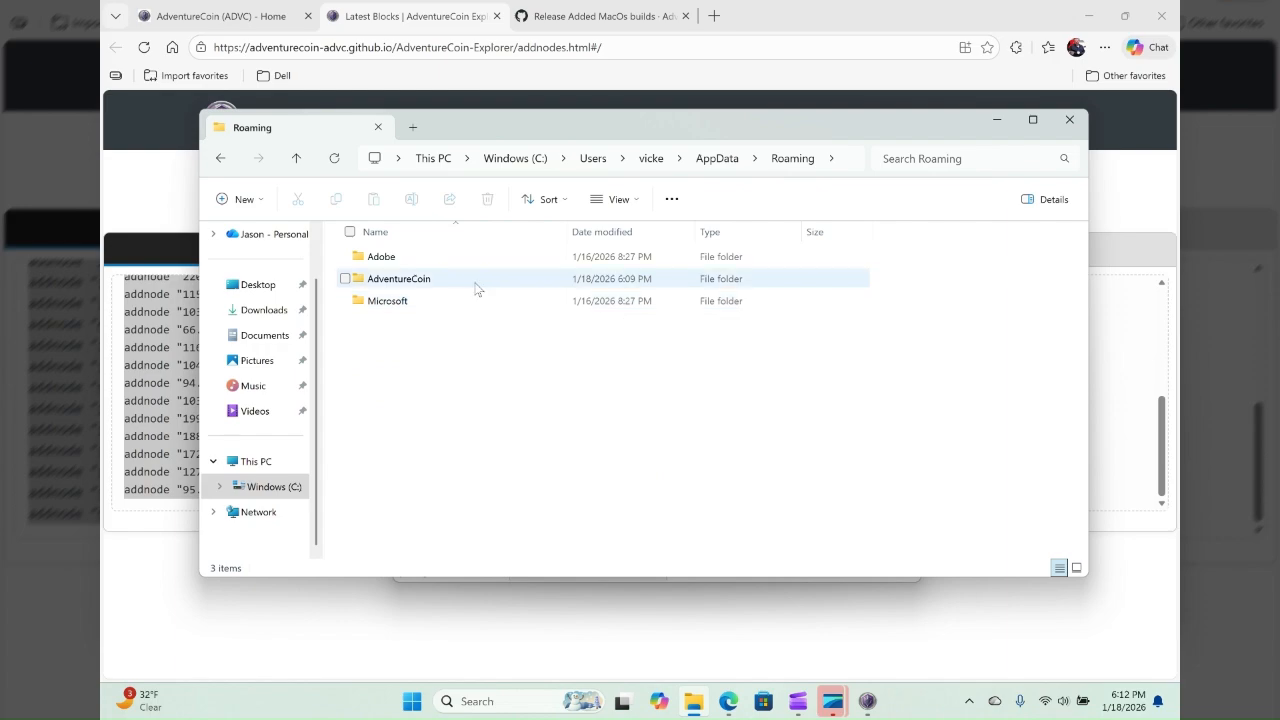
{"action": "left_click", "coordinate": [477, 289]}
{"action": "double_click", "coordinate": [477, 289]}
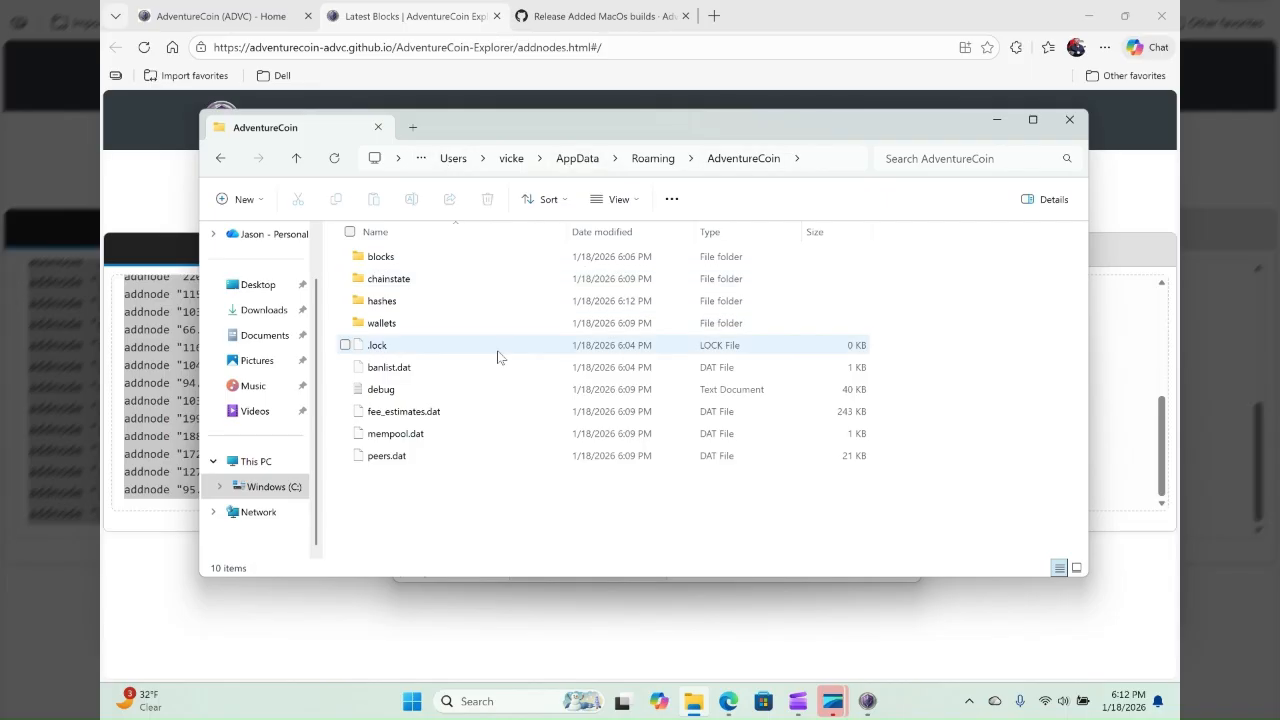
- Open the wallets folder inside the AdventureCoin data folder and copy the wallet.dat file to the clipboard
{"action": "left_click", "coordinate": [397, 326]}
{"action": "double_click", "coordinate": [397, 326]}
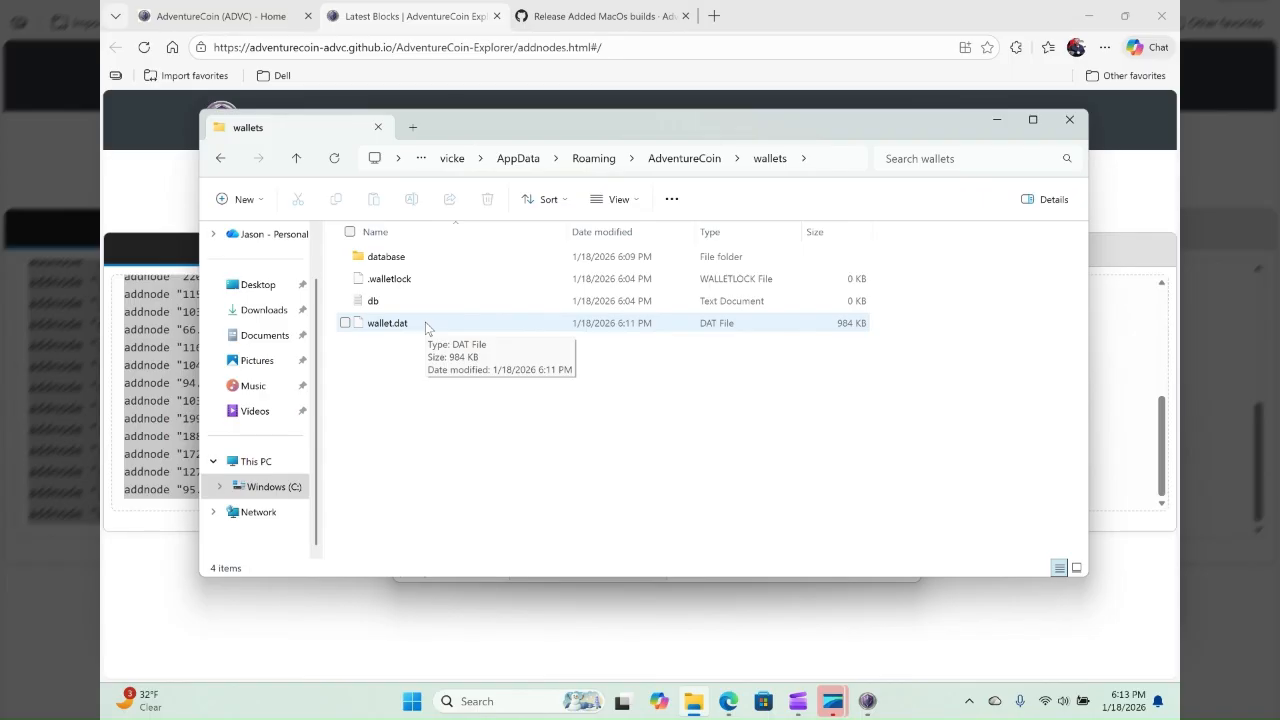
{"action": "right_click", "coordinate": [428, 334]}
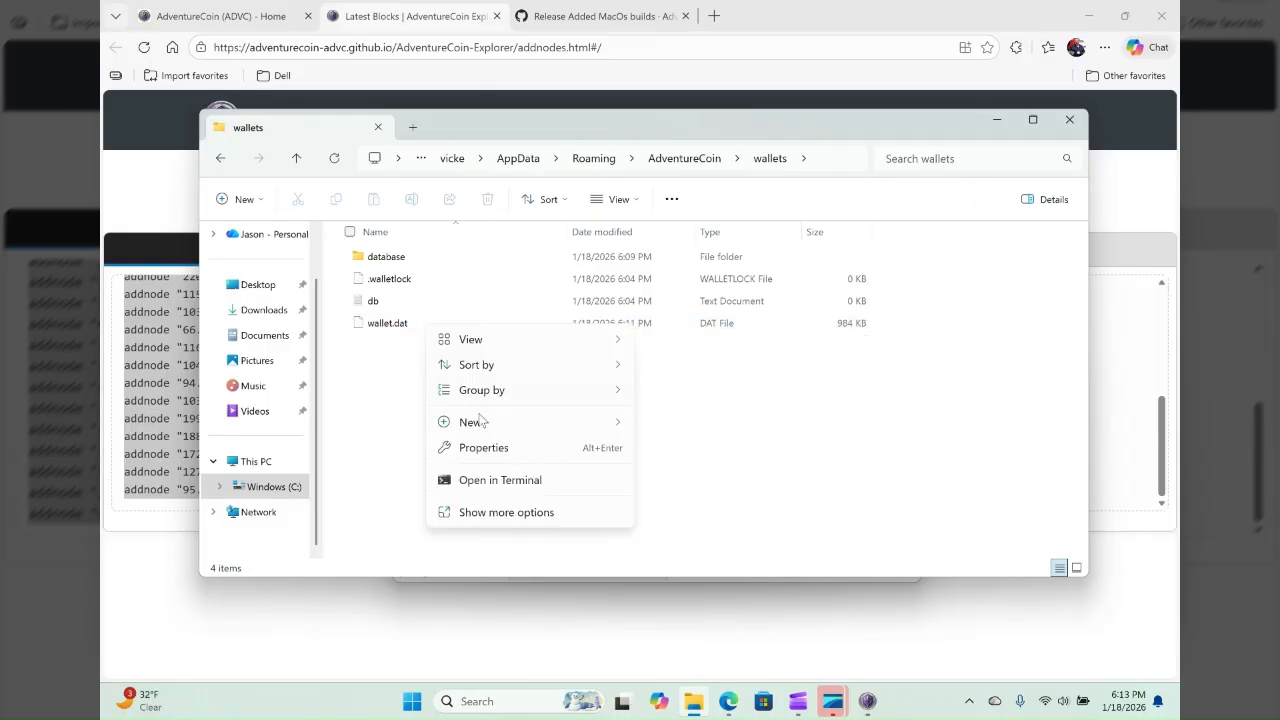
{"action": "left_click", "coordinate": [385, 325]}
{"action": "right_click", "coordinate": [385, 329]}
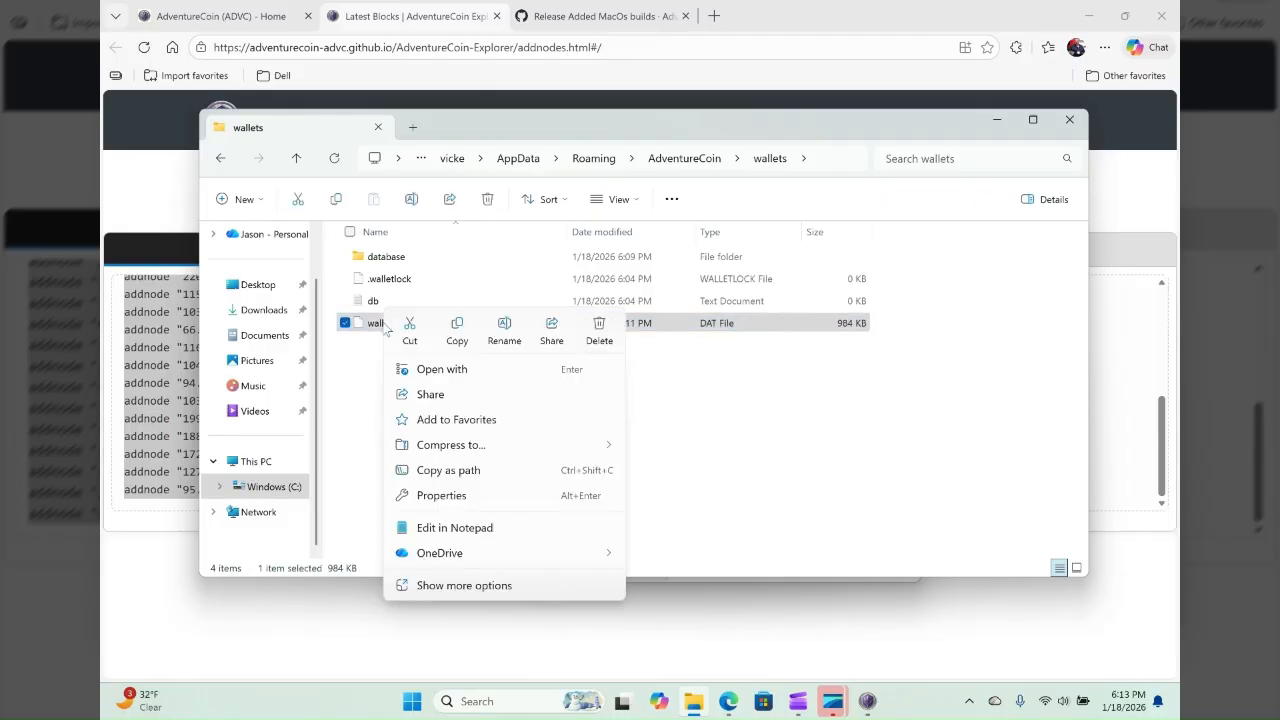
{"action": "left_click", "coordinate": [458, 334]}
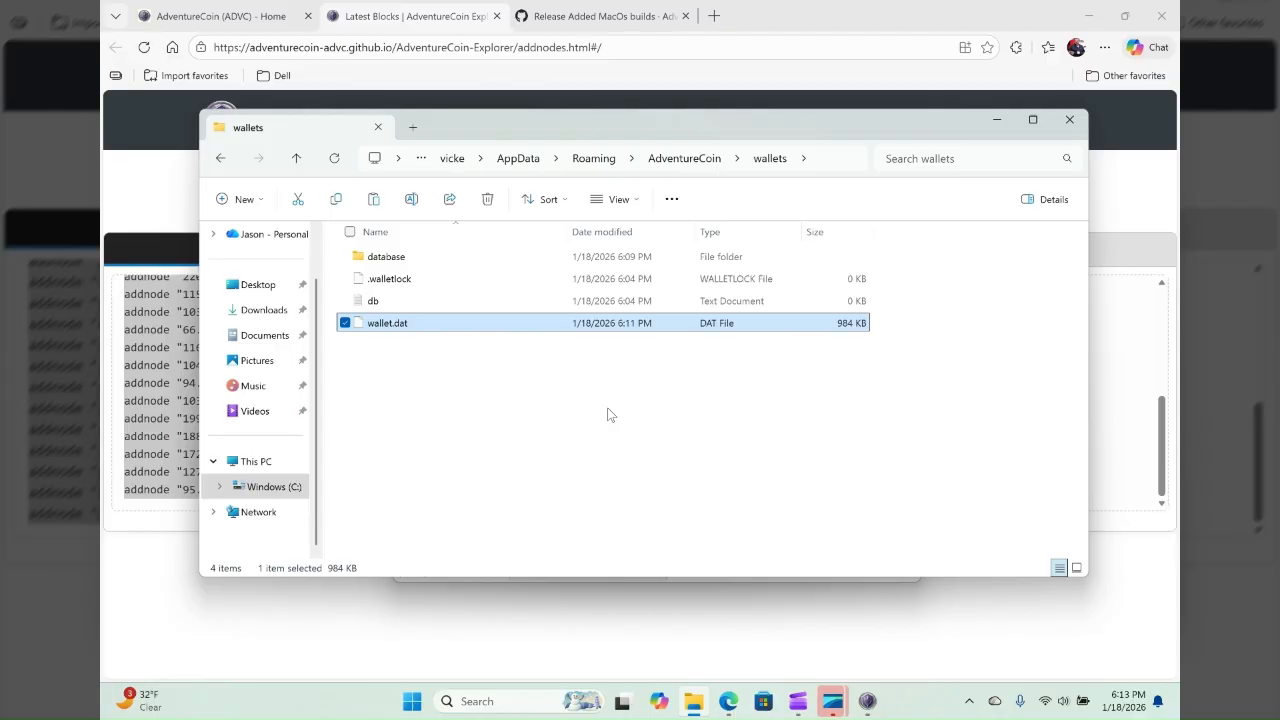
{"action": "left_click", "coordinate": [479, 351]}
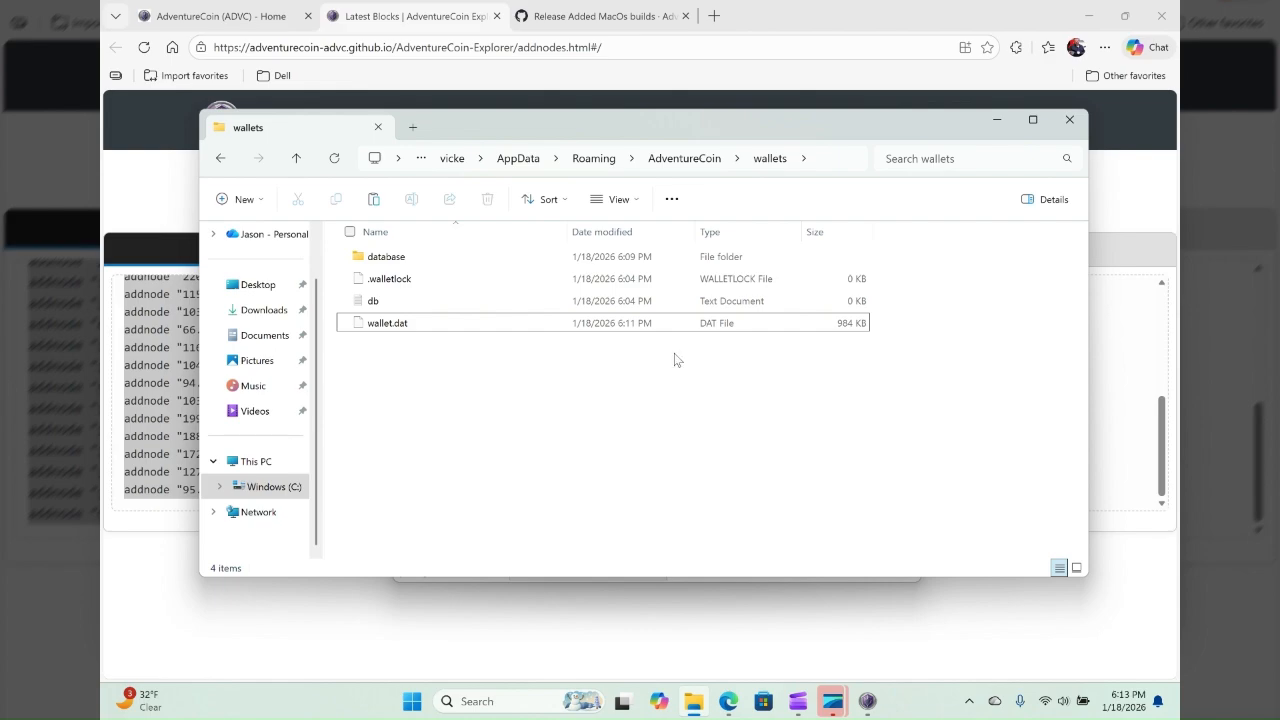
- Switch to the AdventureCoin Core wallet window and check its overview and sync progress
{"action": "left_click", "coordinate": [879, 707]}
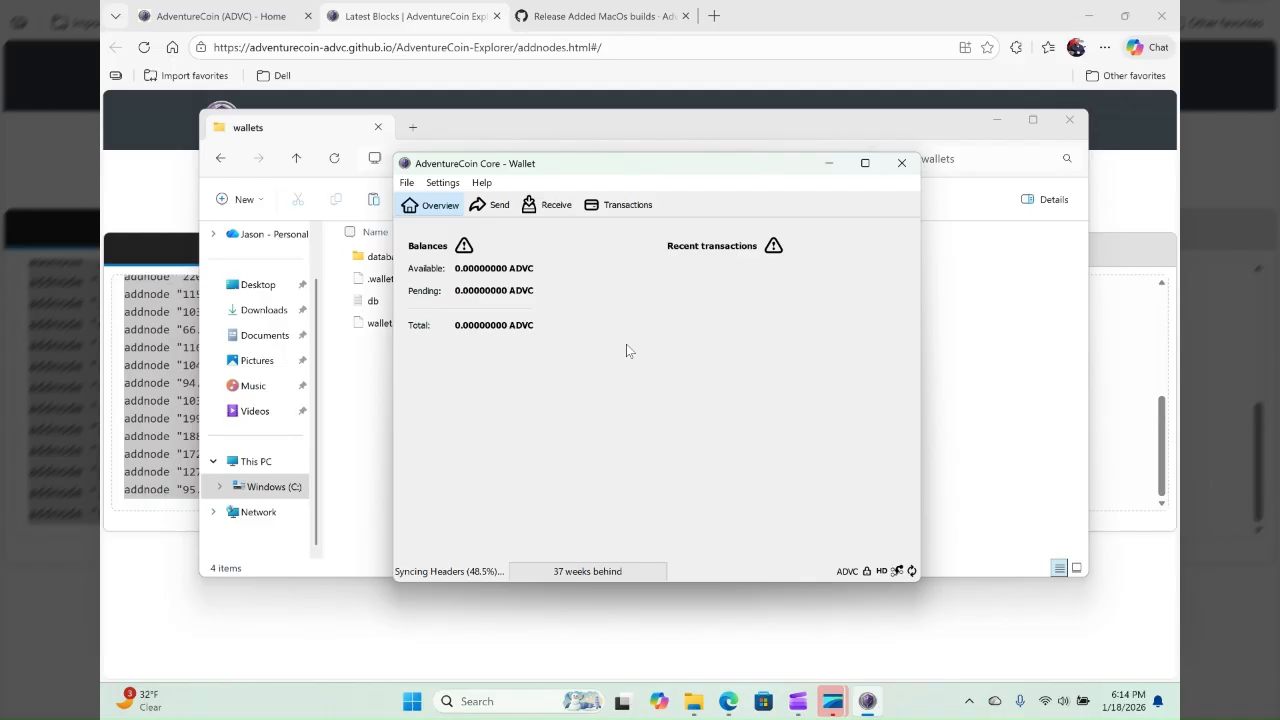
{"action": "left_click", "coordinate": [868, 702]}
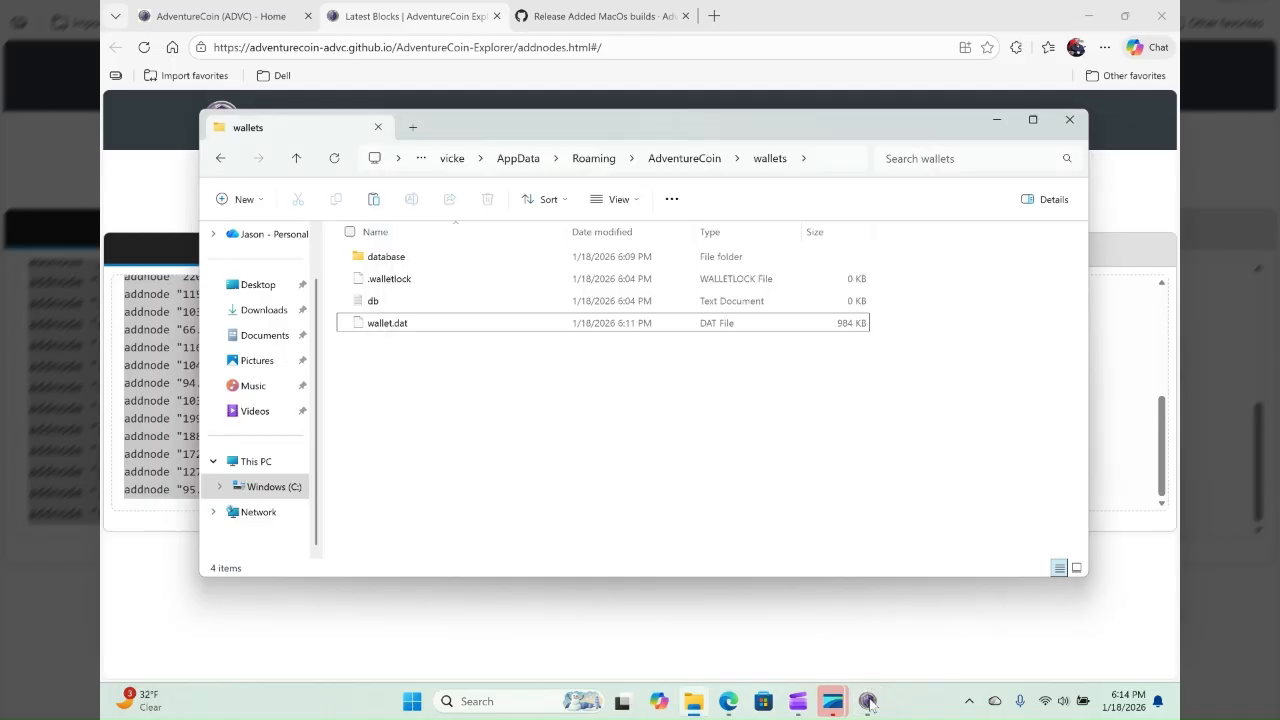
{"action": "left_click", "coordinate": [868, 702]}
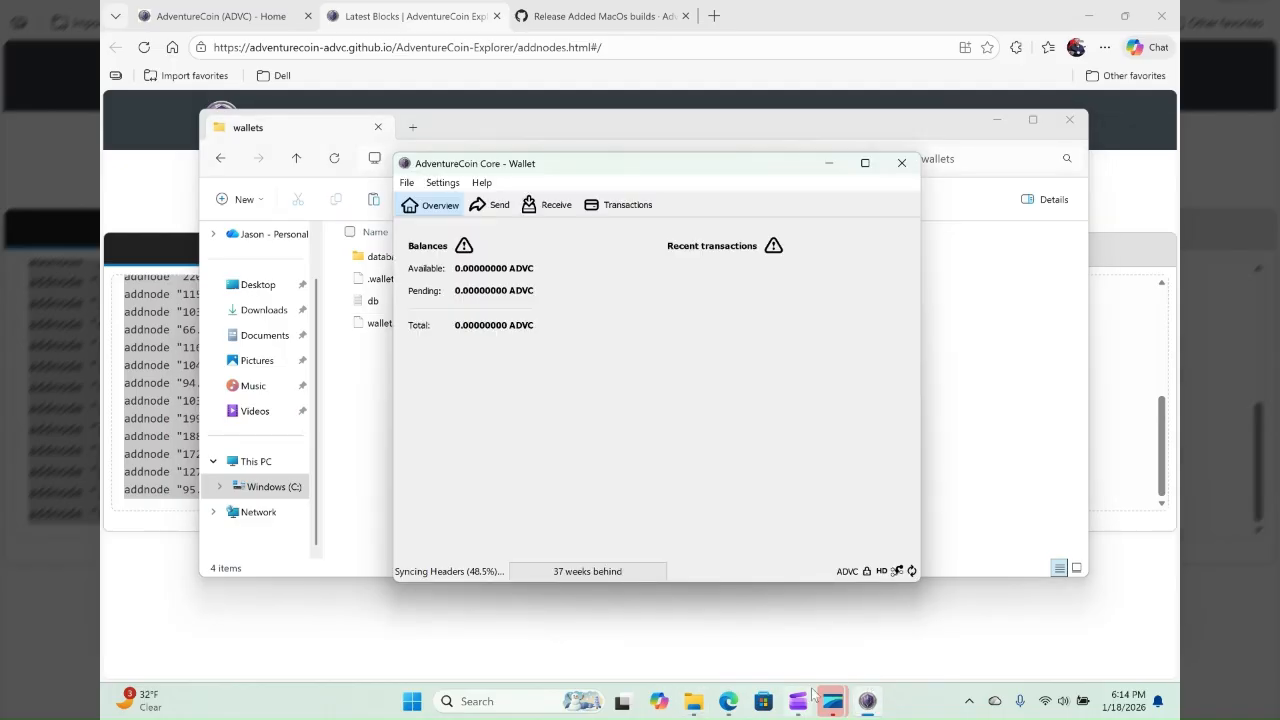